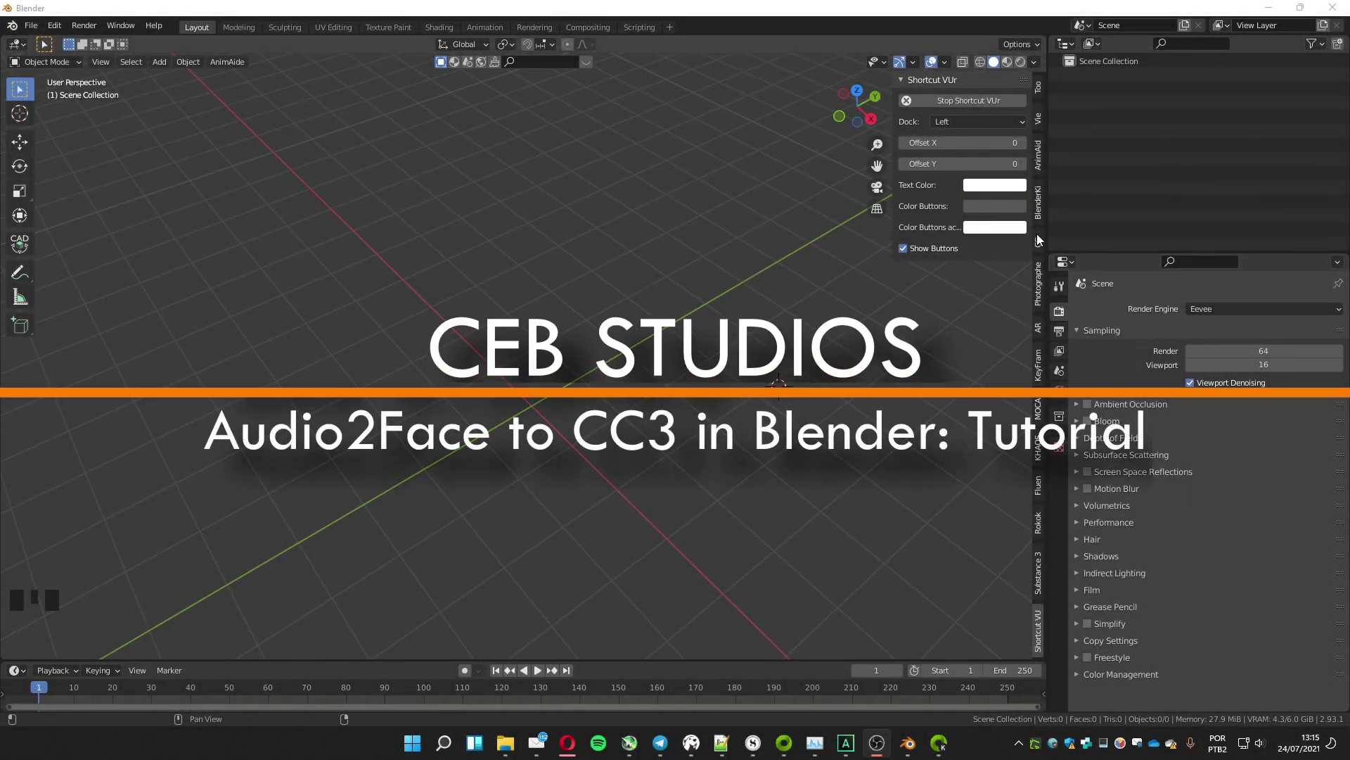
# Bring the CC3 character Eu_v1.Fbx from the Eu no CC3 folder into the scene
pyautogui.click(952, 198)
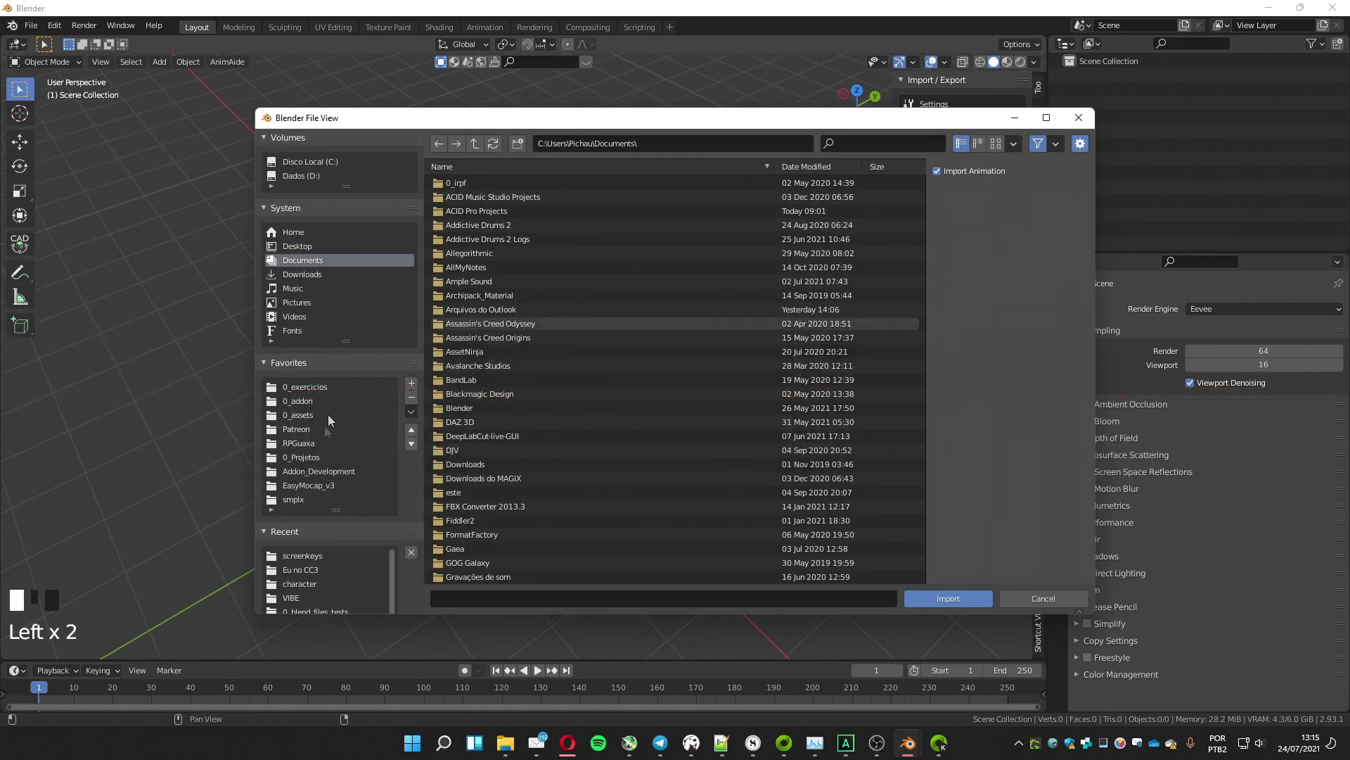
pyautogui.click(301, 569)
pyautogui.click(463, 212)
pyautogui.doubleClick(462, 213)
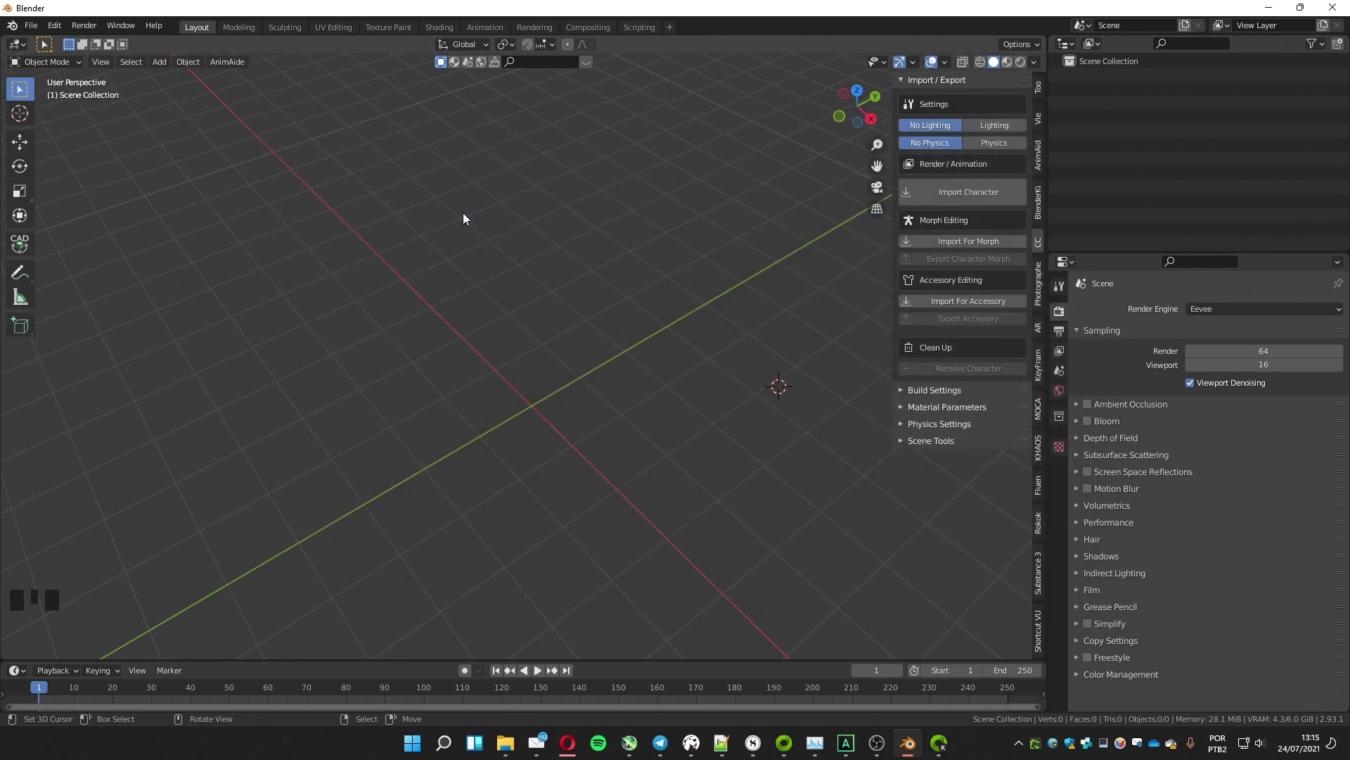
pyautogui.press('Tab')
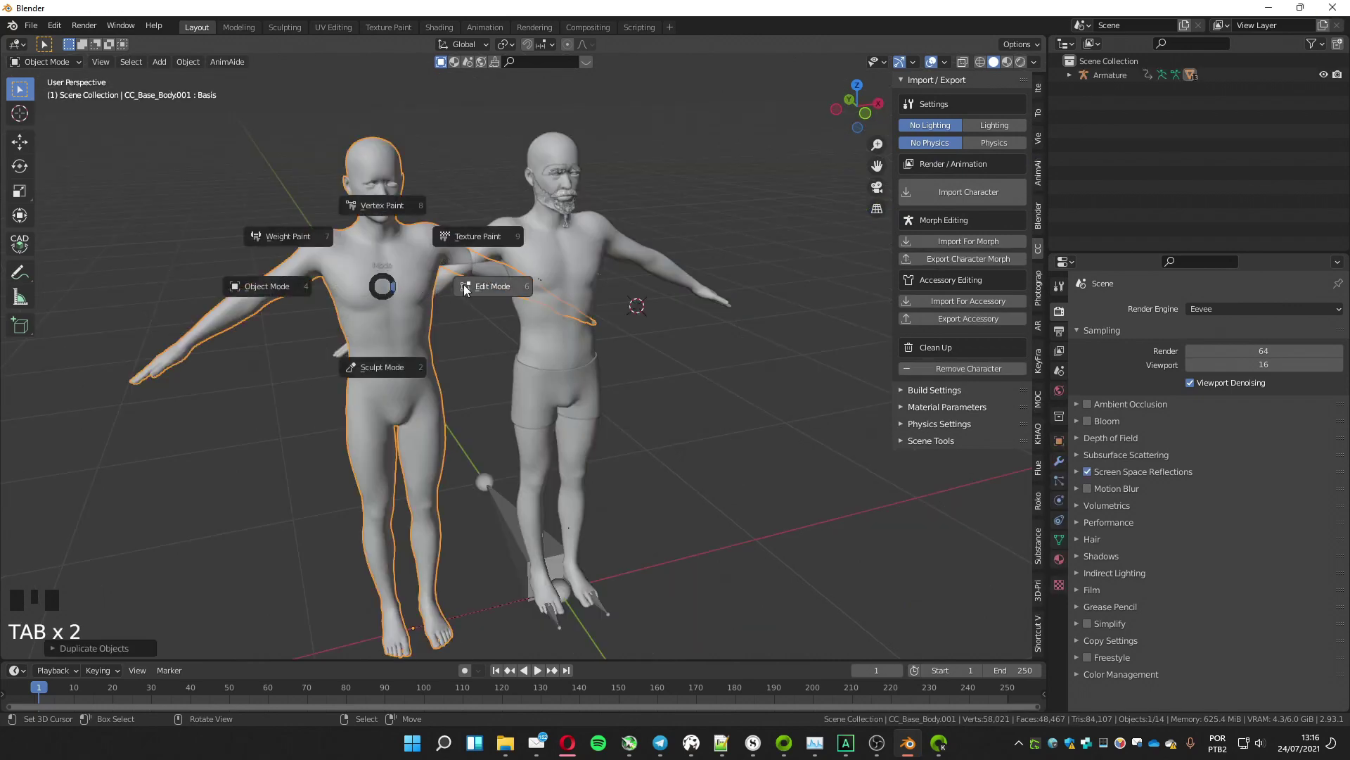
# In Edit Mode on the duplicated body, box-select only the head from the front in X-ray
pyautogui.click(464, 285)
pyautogui.moveTo(465, 285); pyautogui.dragTo(430, 276, button='middle')
pyautogui.press('KP_1')
pyautogui.scroll(2, 431, 276)
pyautogui.keyDown('shift'); pyautogui.moveTo(394, 176); pyautogui.dragTo(492, 302, button='middle'); pyautogui.keyUp('shift')
pyautogui.press('z')
pyautogui.click(422, 232)
pyautogui.moveTo(423, 190); pyautogui.dragTo(549, 313)
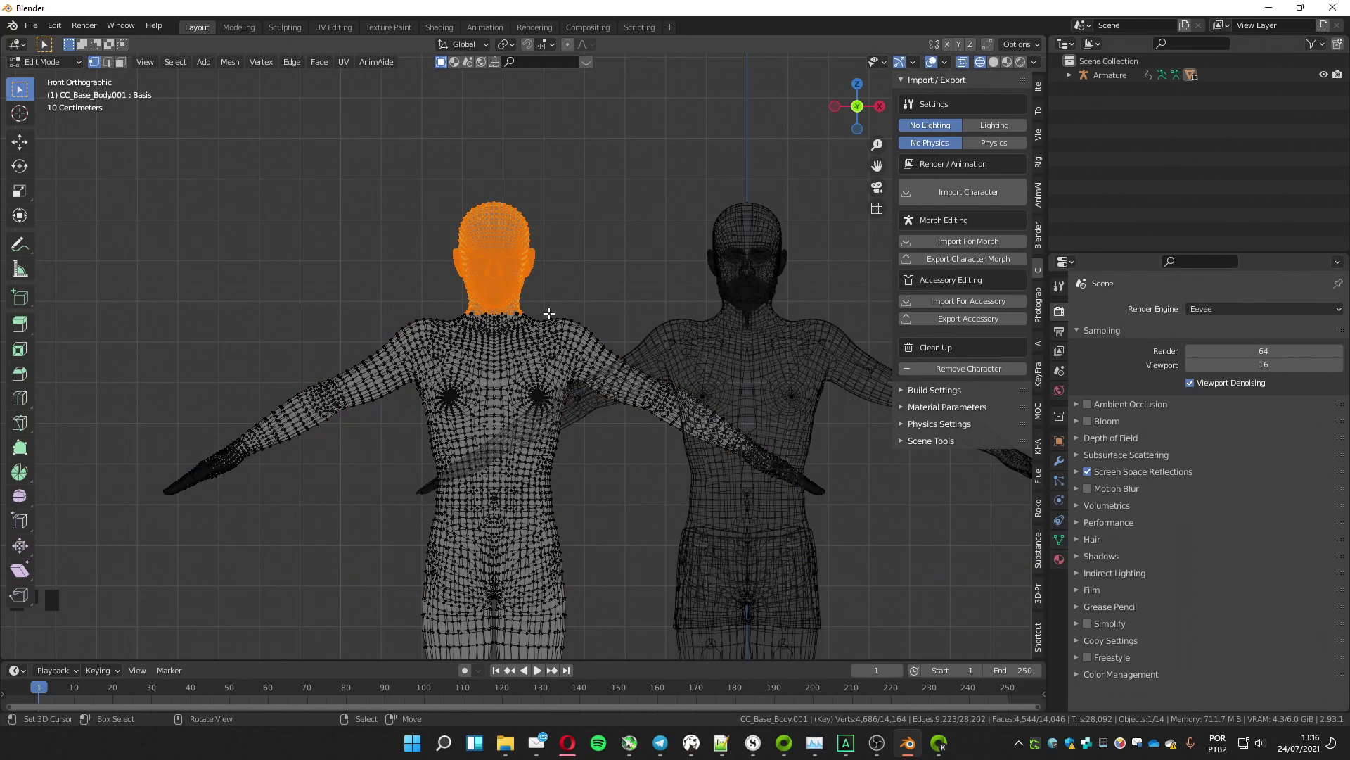
# Invert the selection, delete the body faces, and return to Object Mode
pyautogui.hotkey('ctrl', 'i')
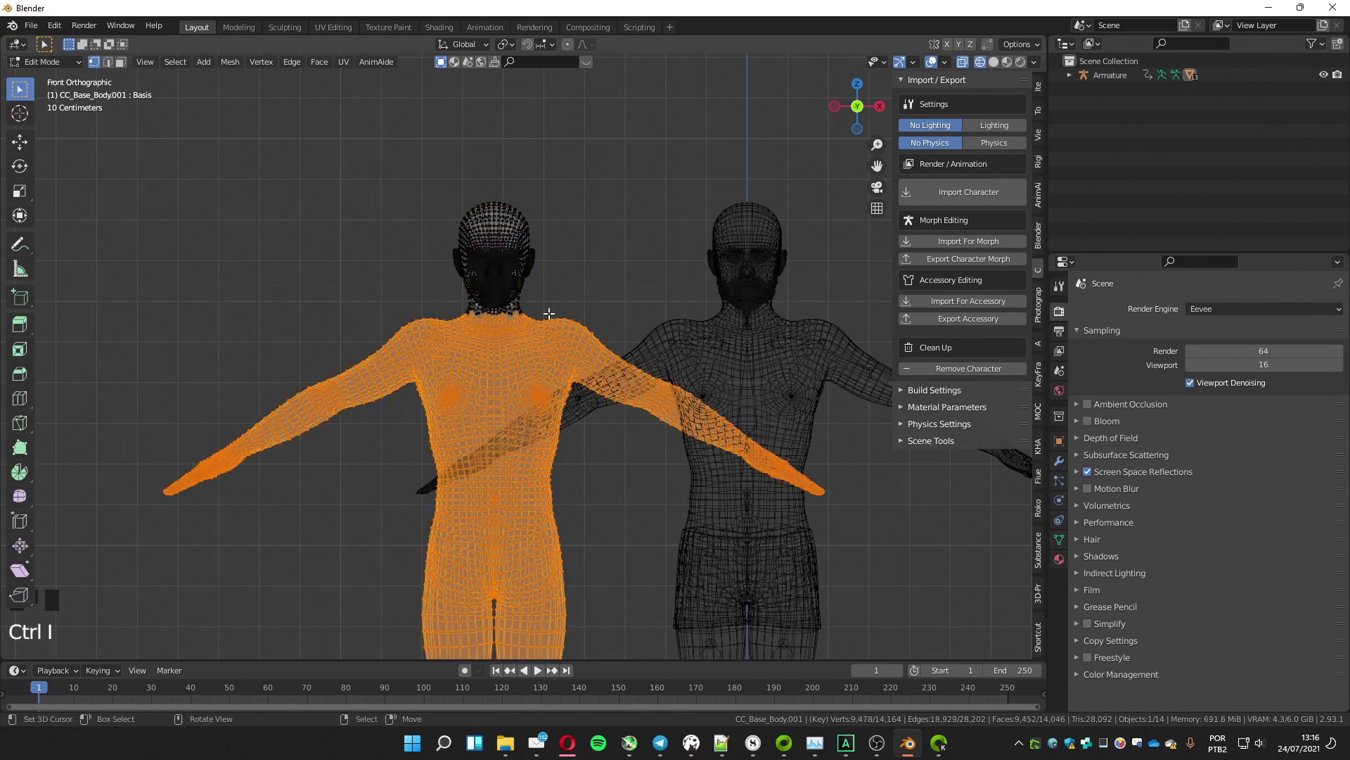
pyautogui.press('Delete')
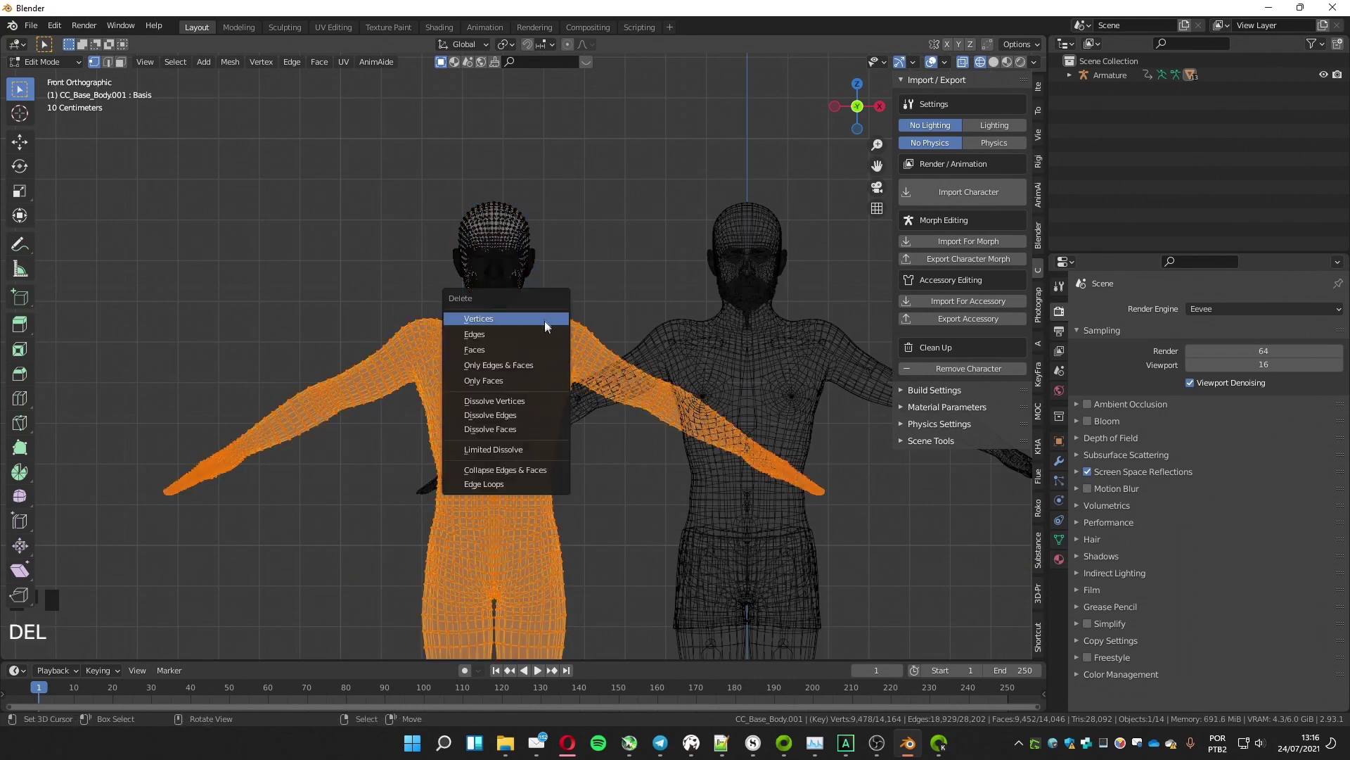
pyautogui.click(514, 347)
pyautogui.press('Tab')
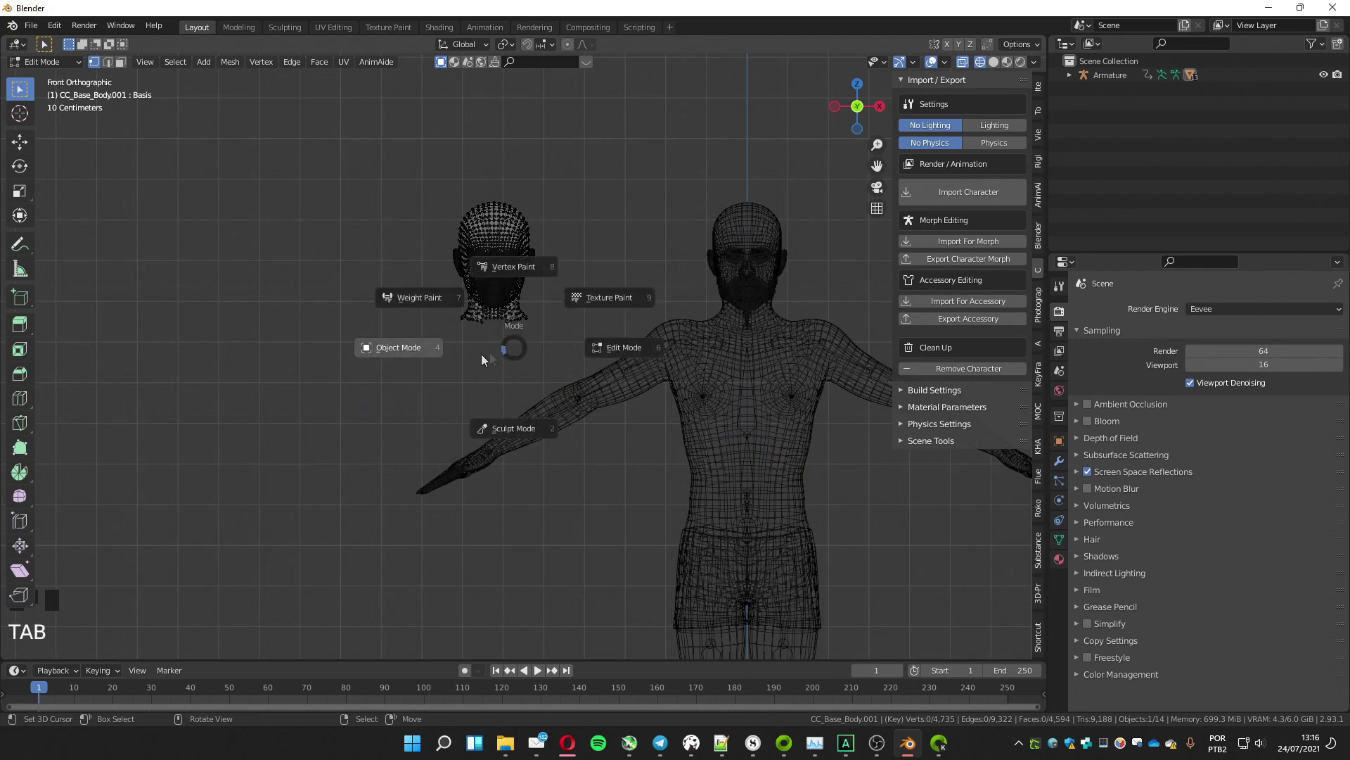
pyautogui.click(422, 348)
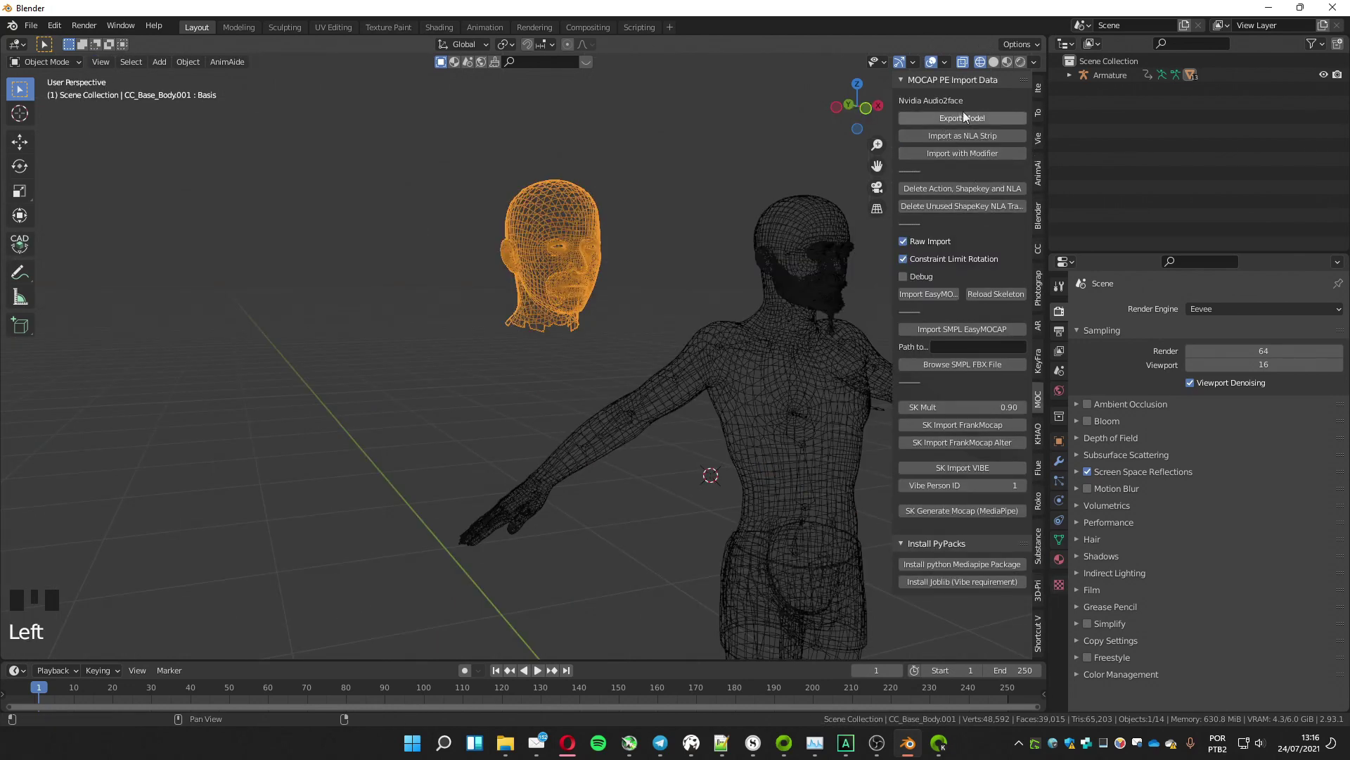
# Export the head as an Omniverse USD file into the tutorial folder
pyautogui.click(956, 119)
pyautogui.doubleClick(459, 199)
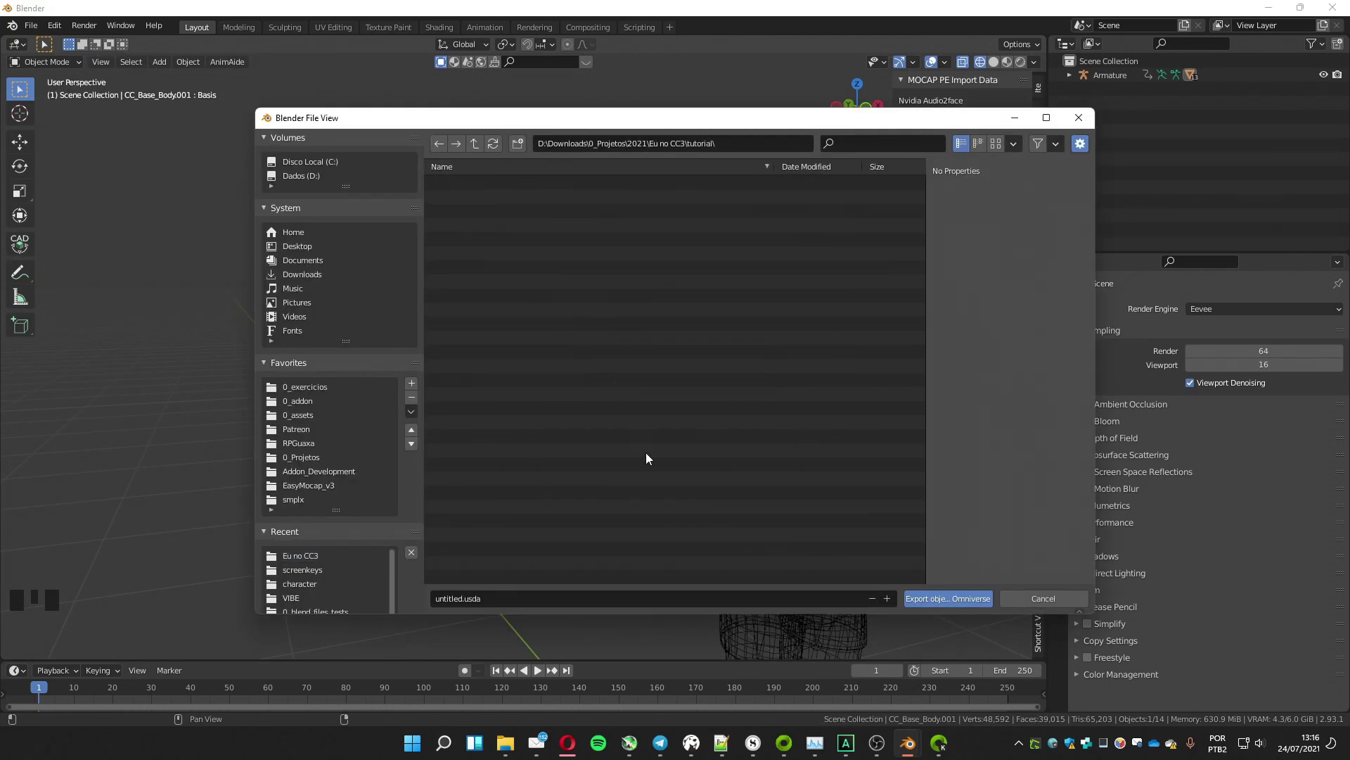
pyautogui.click(931, 598)
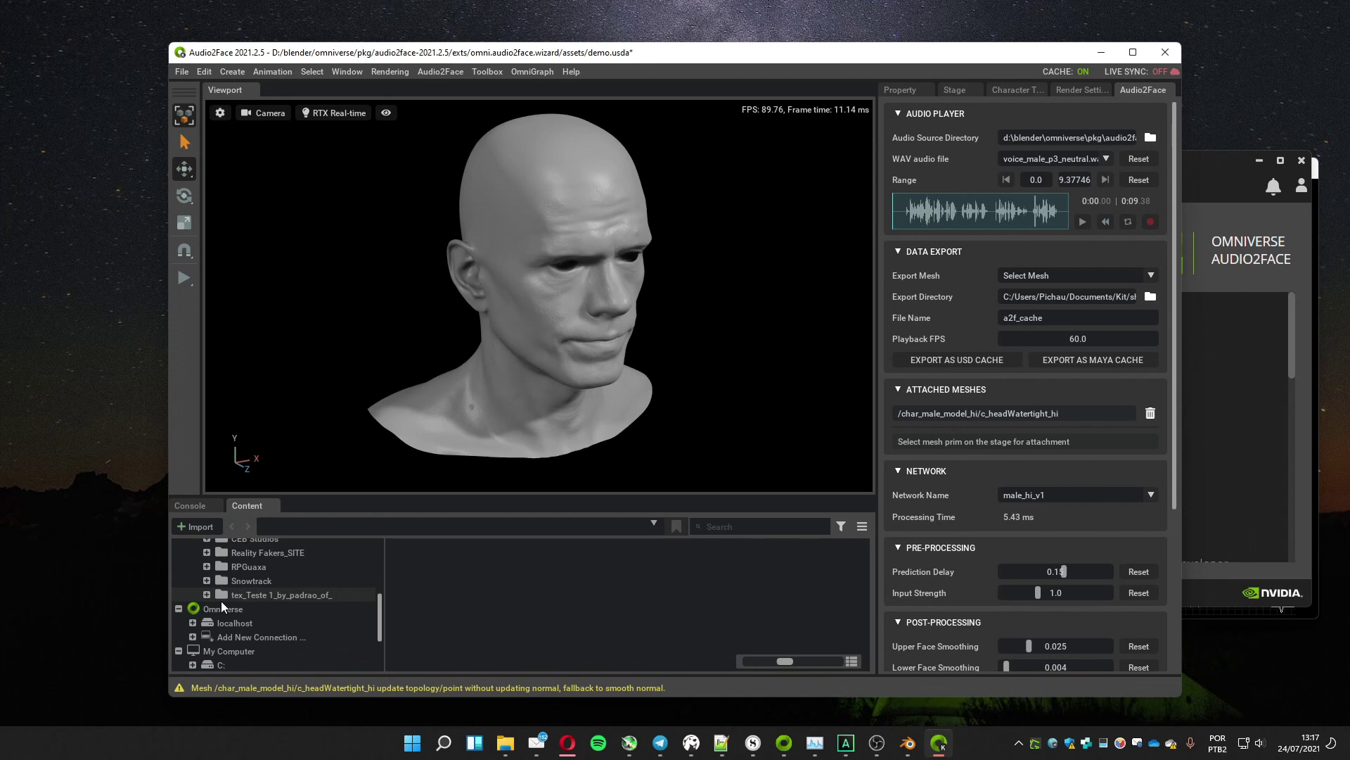
# Open head_fixed.usda without saving the demo scene and show the Character Transfer settings
pyautogui.scroll(1, 221, 601)
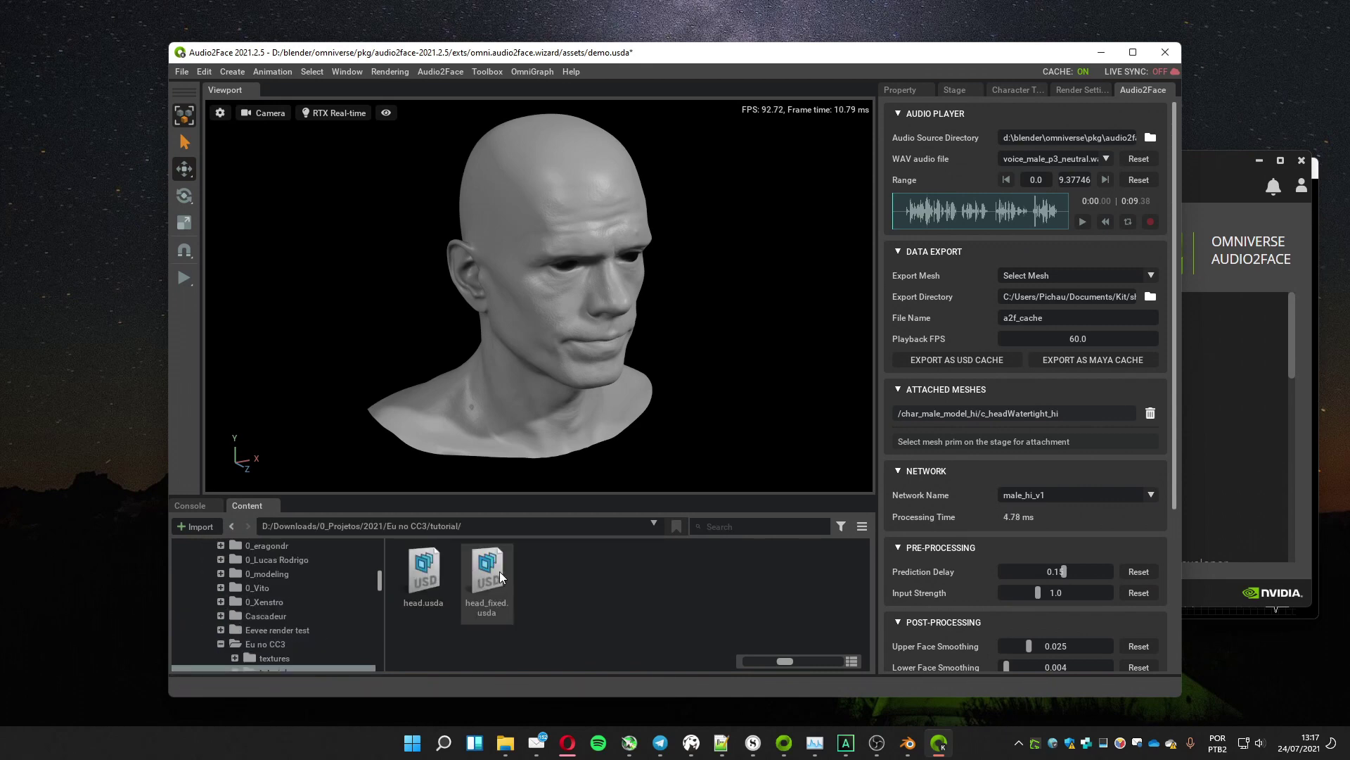
pyautogui.click(500, 577)
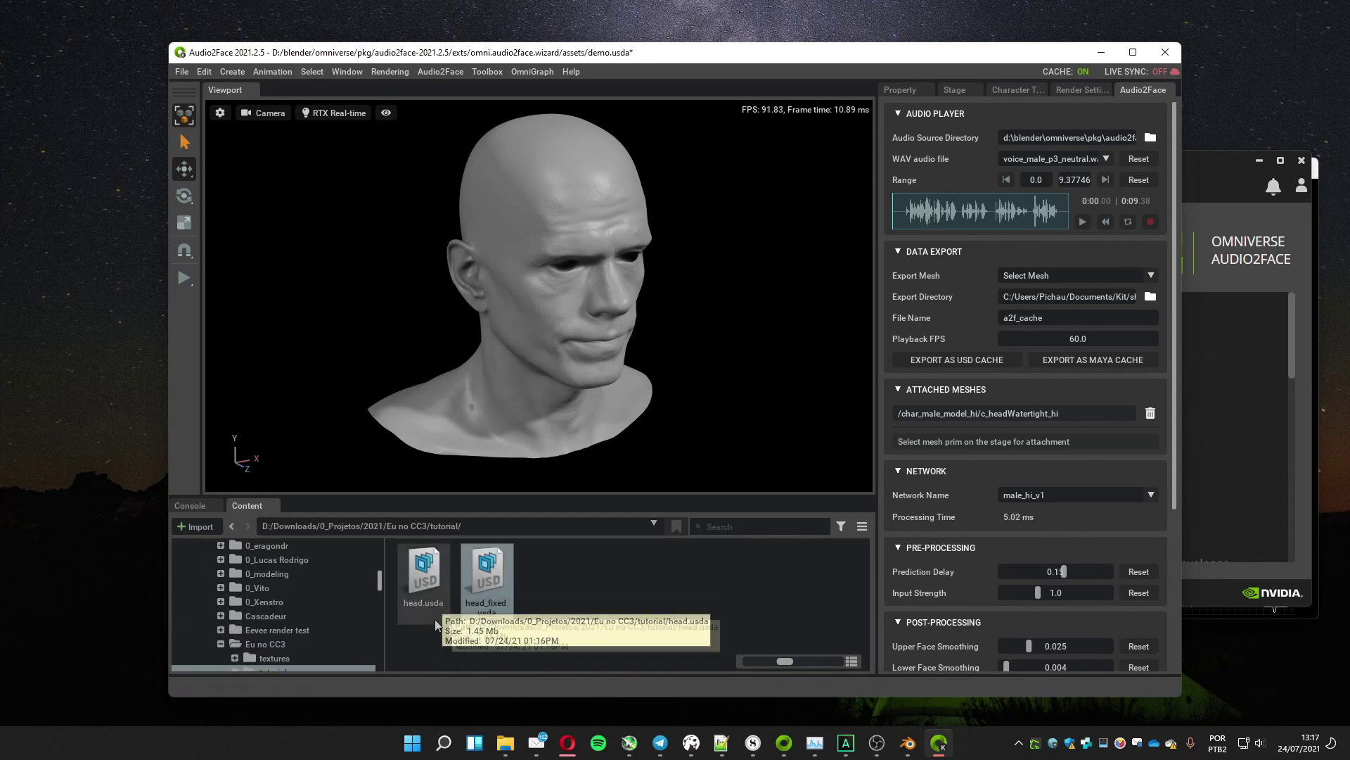
pyautogui.rightClick(488, 576)
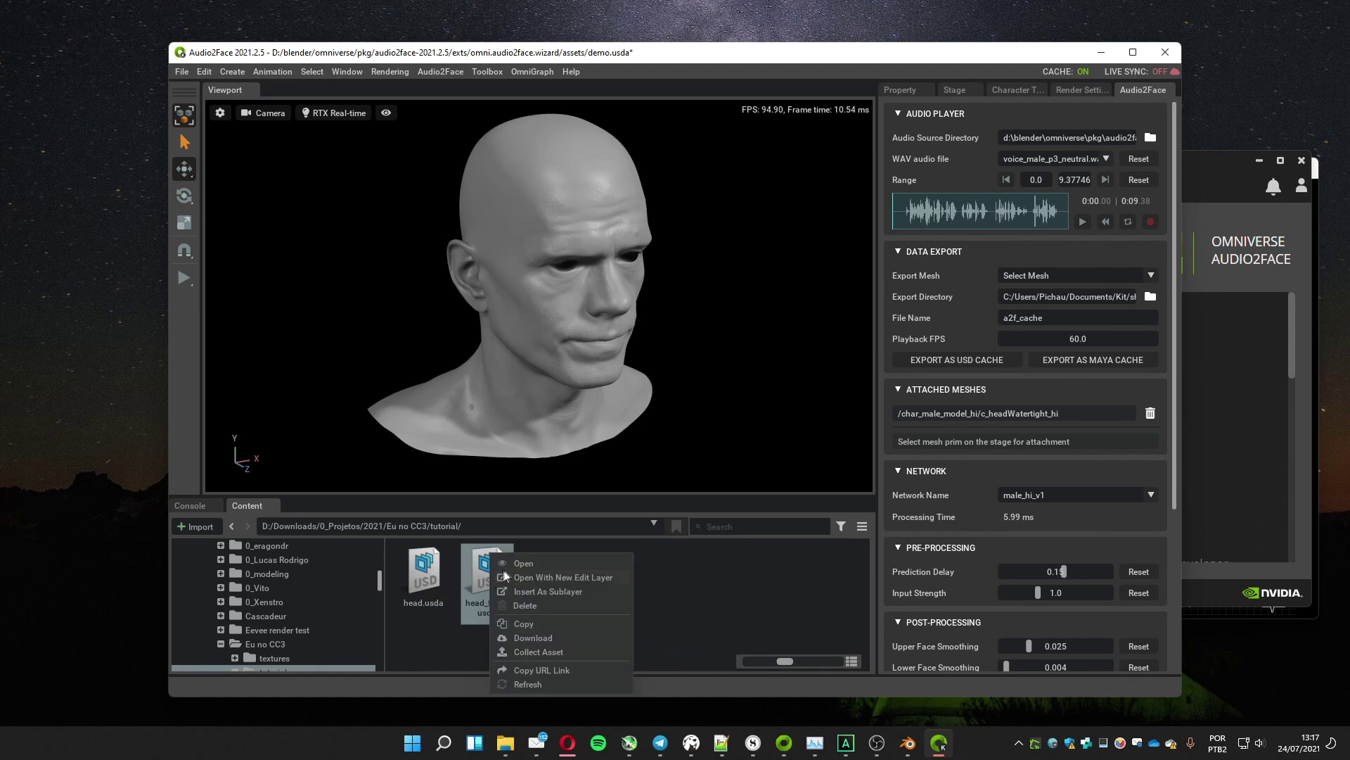
pyautogui.click(521, 563)
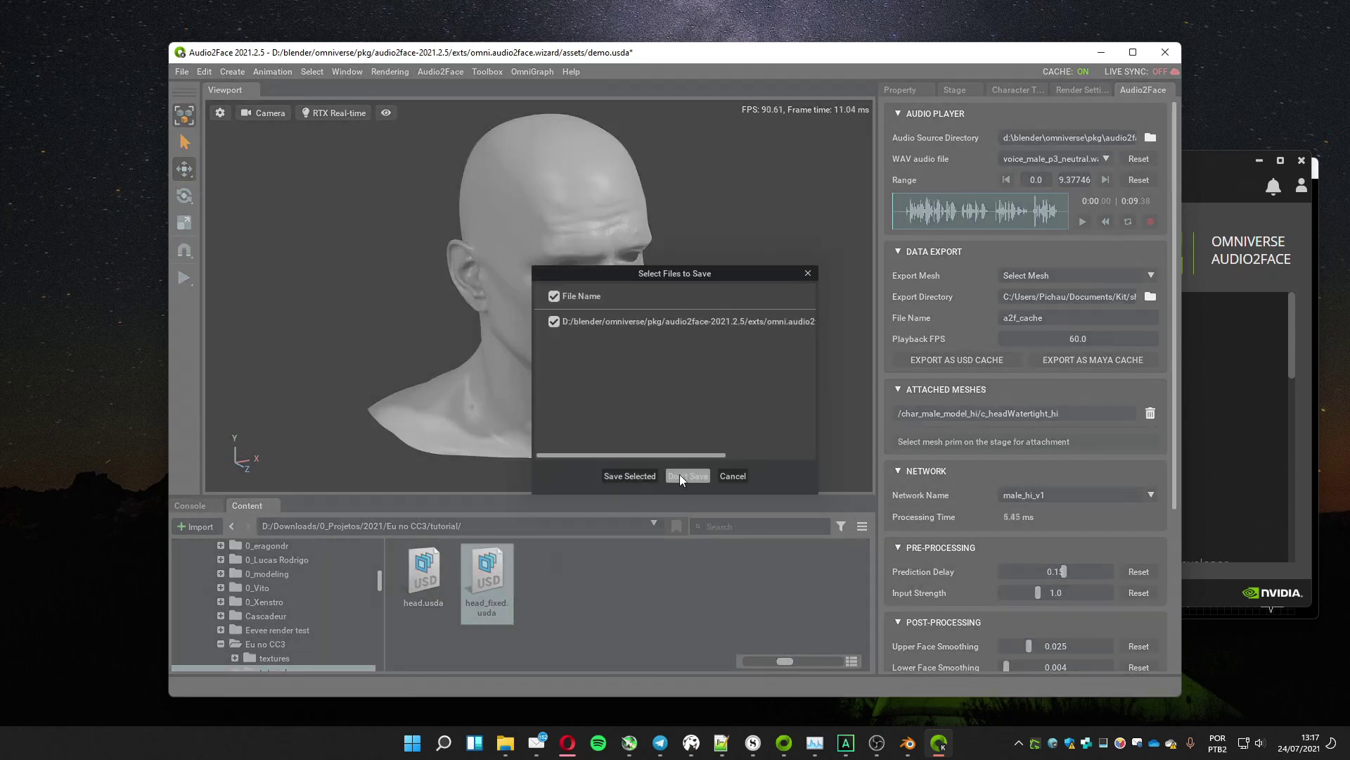
pyautogui.click(680, 475)
pyautogui.click(1014, 89)
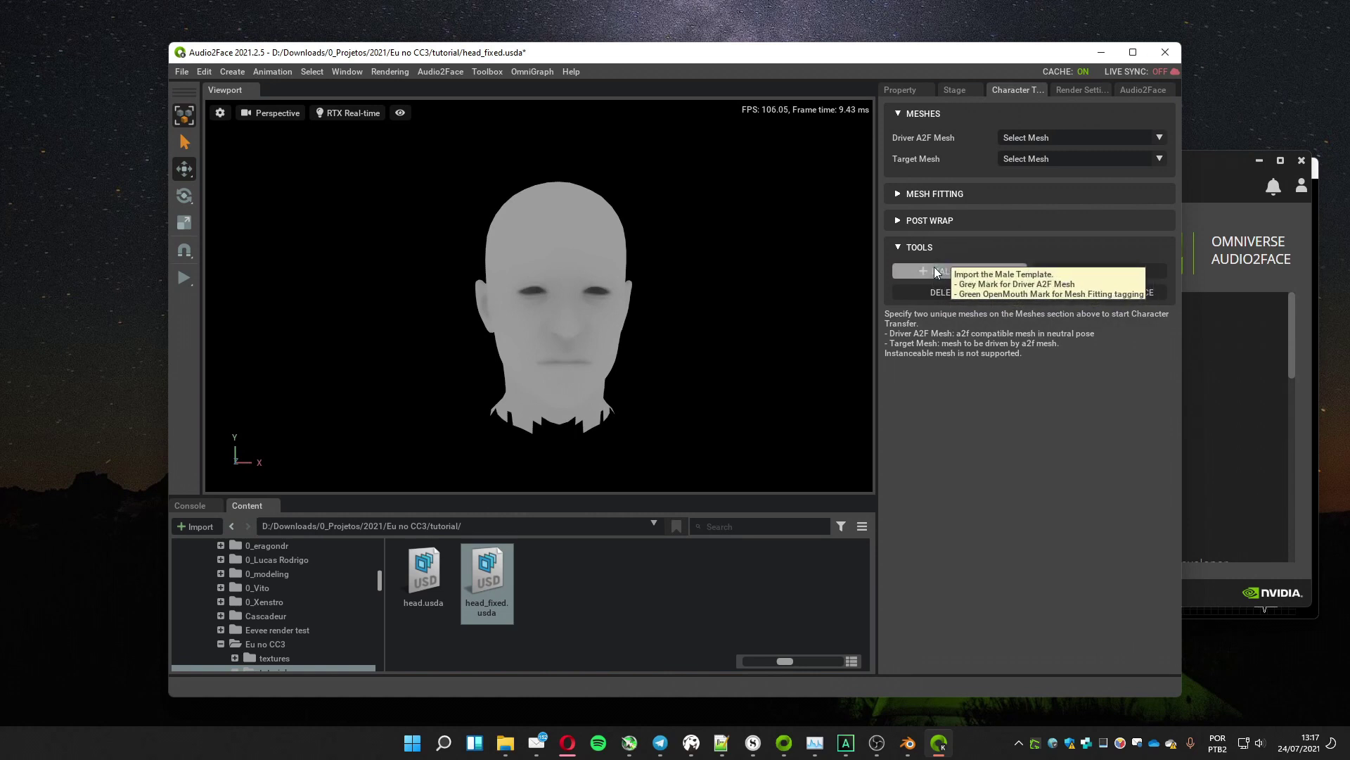
# Load the Male Template heads and move the green template head upward
pyautogui.click(935, 268)
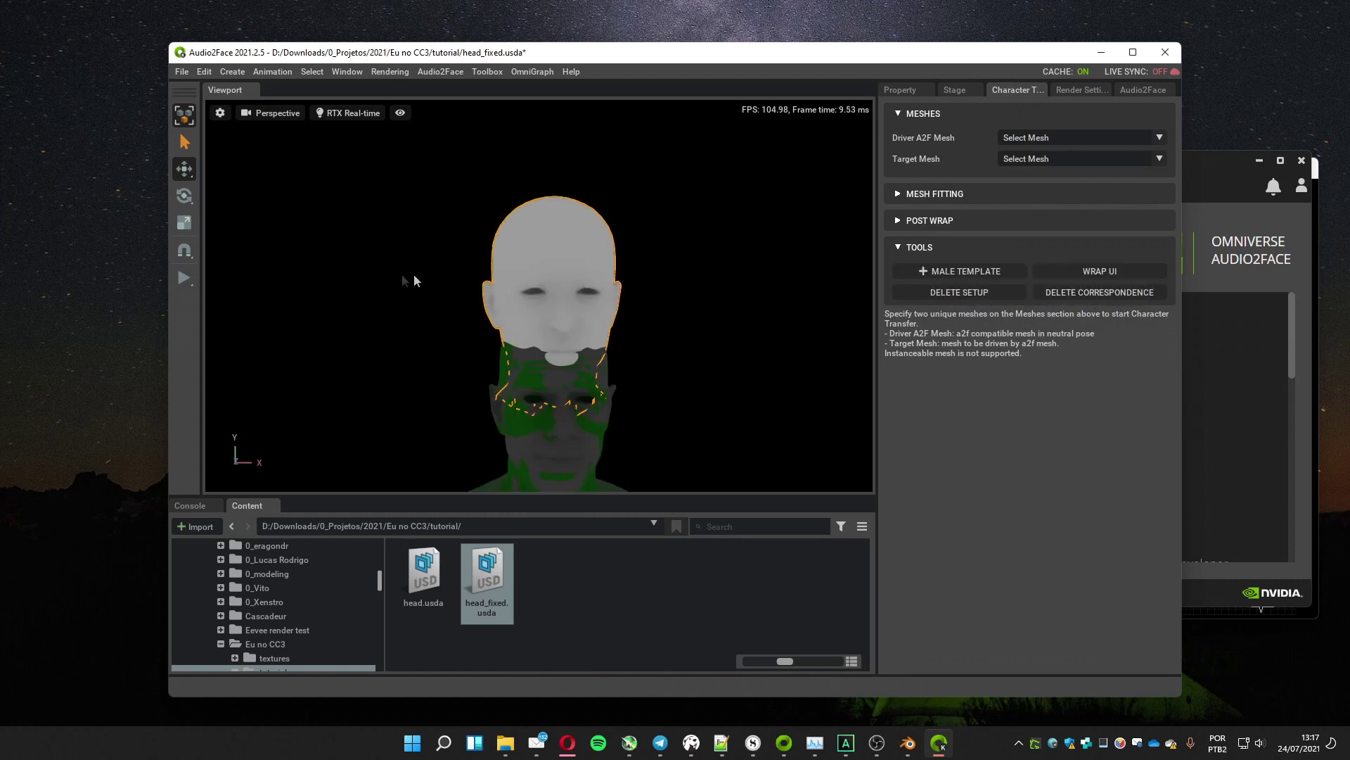
pyautogui.scroll(-5, 309, 256)
pyautogui.click(508, 430)
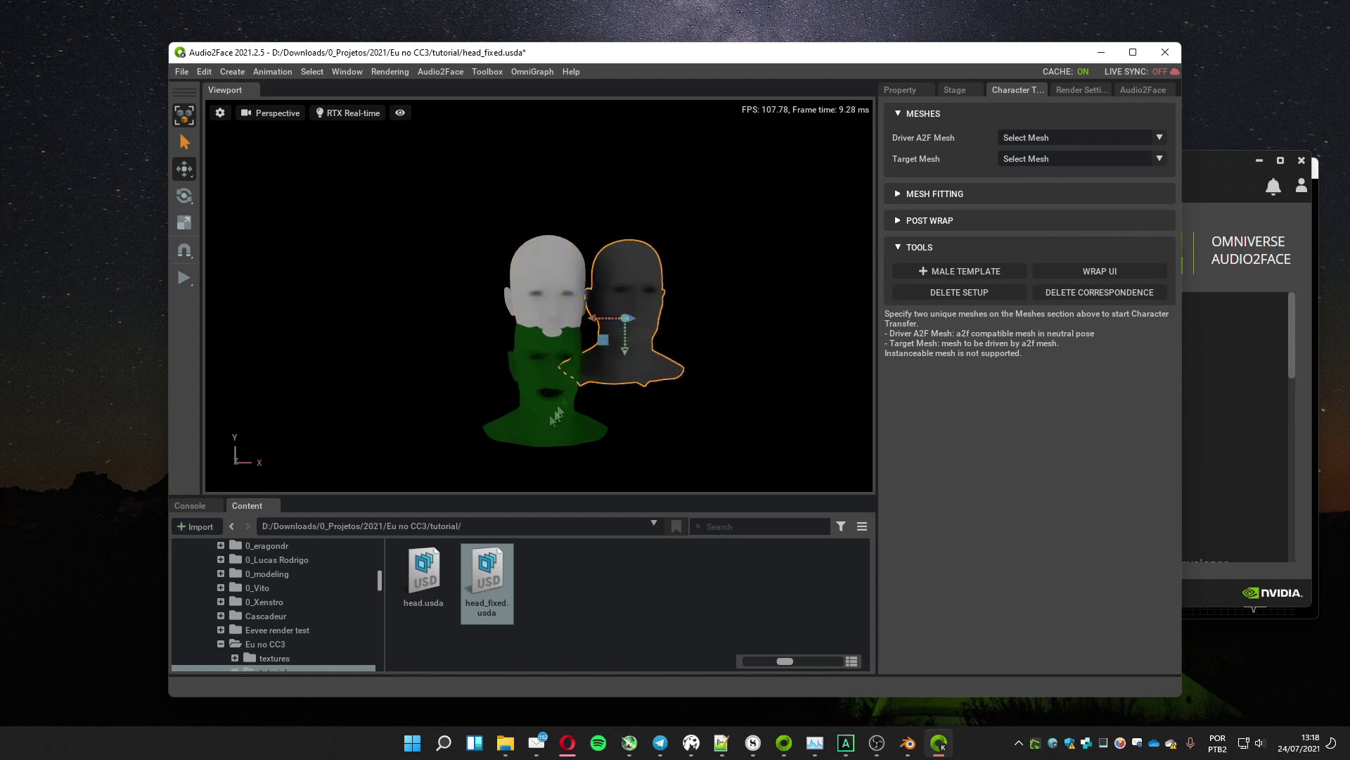
pyautogui.moveTo(547, 415); pyautogui.dragTo(438, 328)
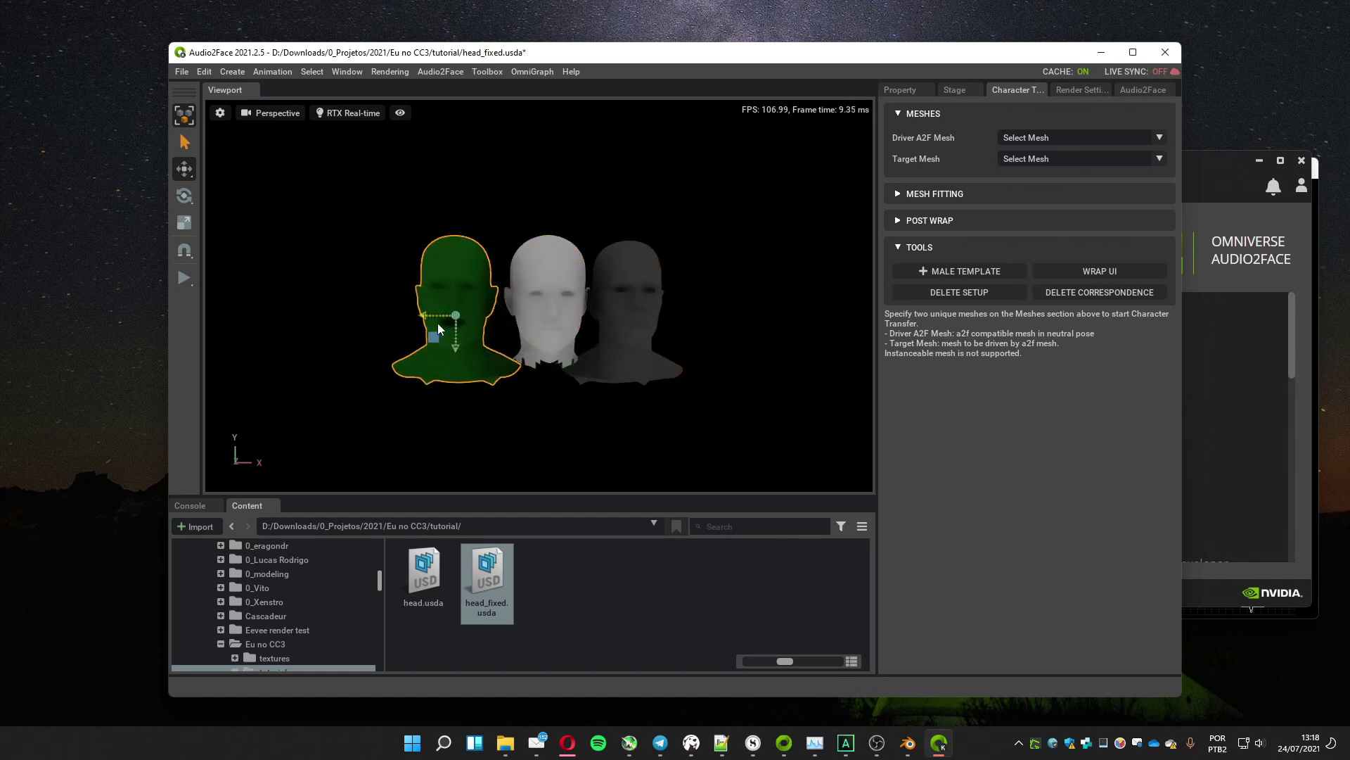
# Add a Distant Light to brighten the heads
pyautogui.click(230, 71)
pyautogui.moveTo(252, 119)
pyautogui.click(302, 119)
pyautogui.scroll(4, 414, 322)
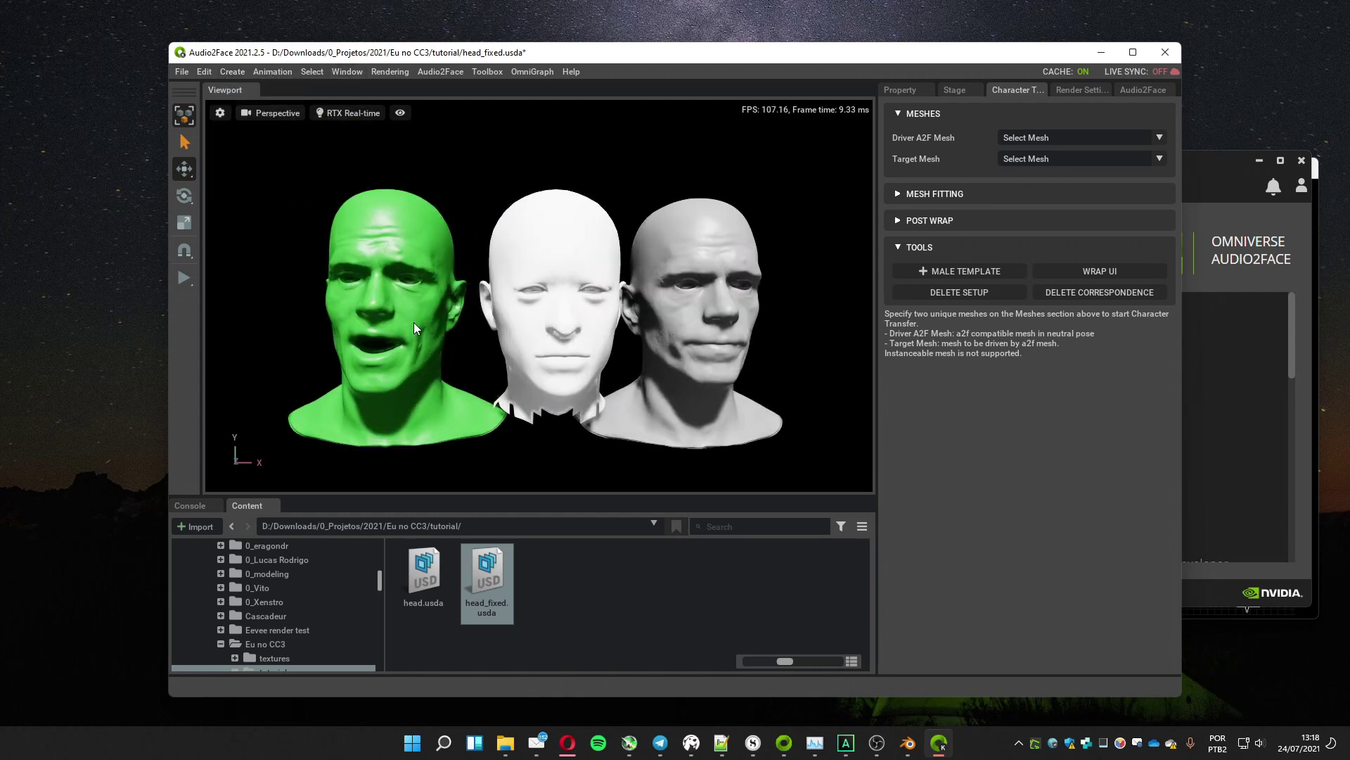
pyautogui.keyDown('alt'); pyautogui.moveTo(496, 345); pyautogui.dragTo(597, 340); pyautogui.keyUp('alt')
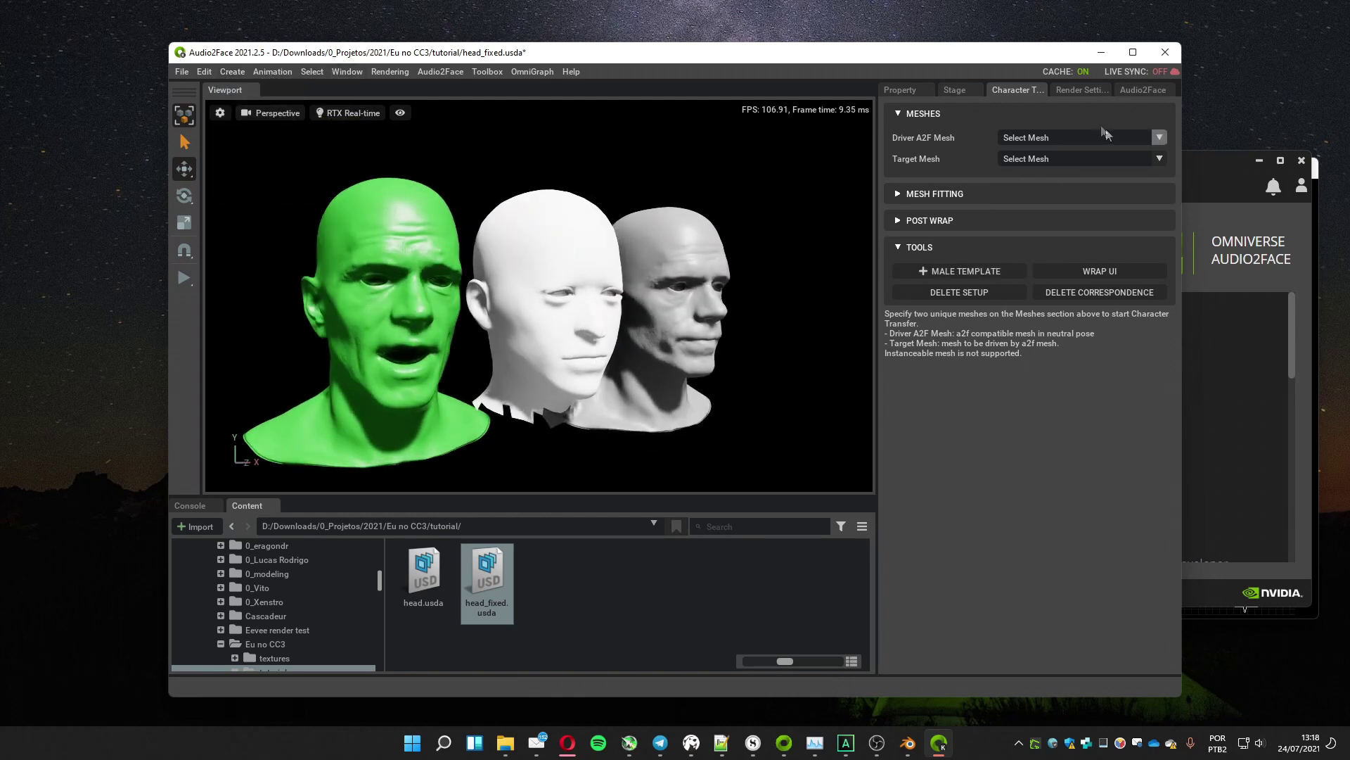
# Set driver /charTransfer/mark, target CC body, and open-mouth mesh mark_openMouth
pyautogui.click(1059, 138)
pyautogui.click(1021, 182)
pyautogui.click(1039, 157)
pyautogui.click(1048, 186)
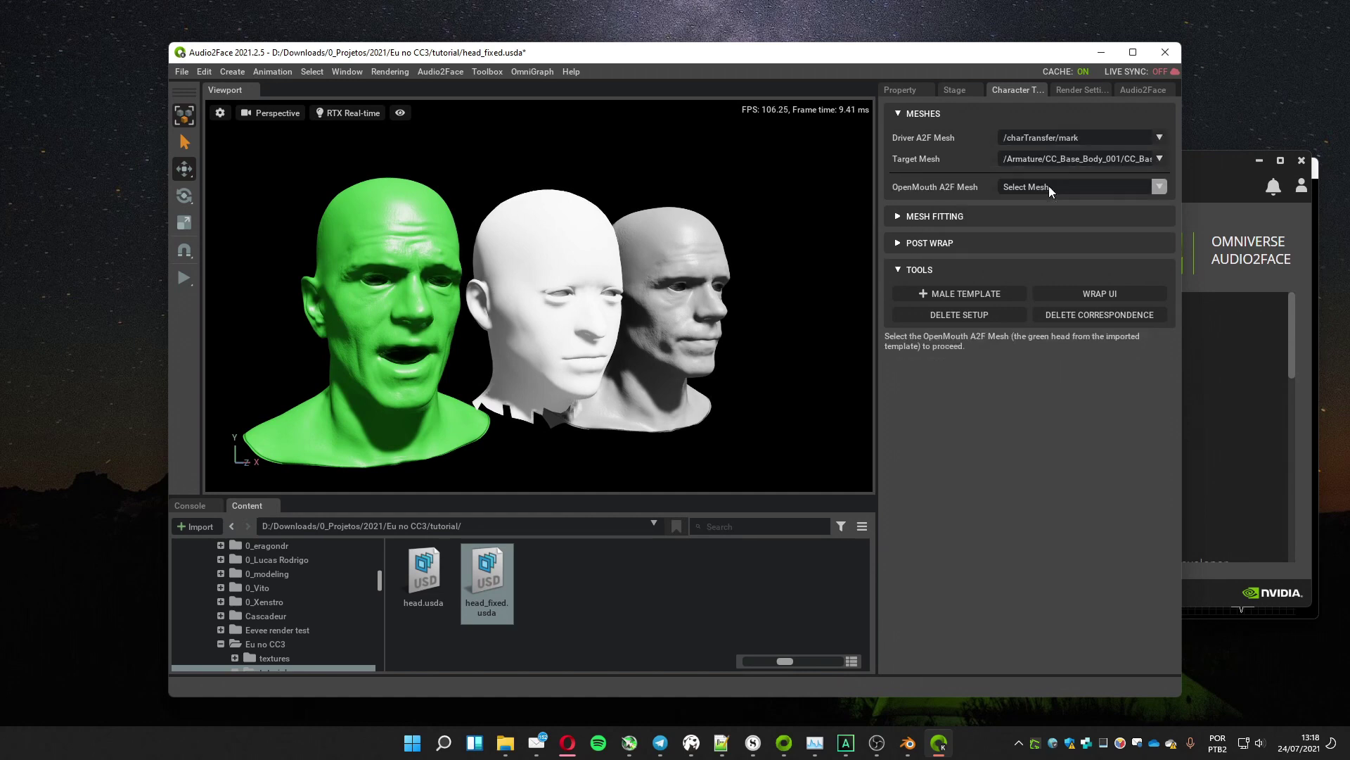
pyautogui.click(1044, 188)
pyautogui.click(1041, 217)
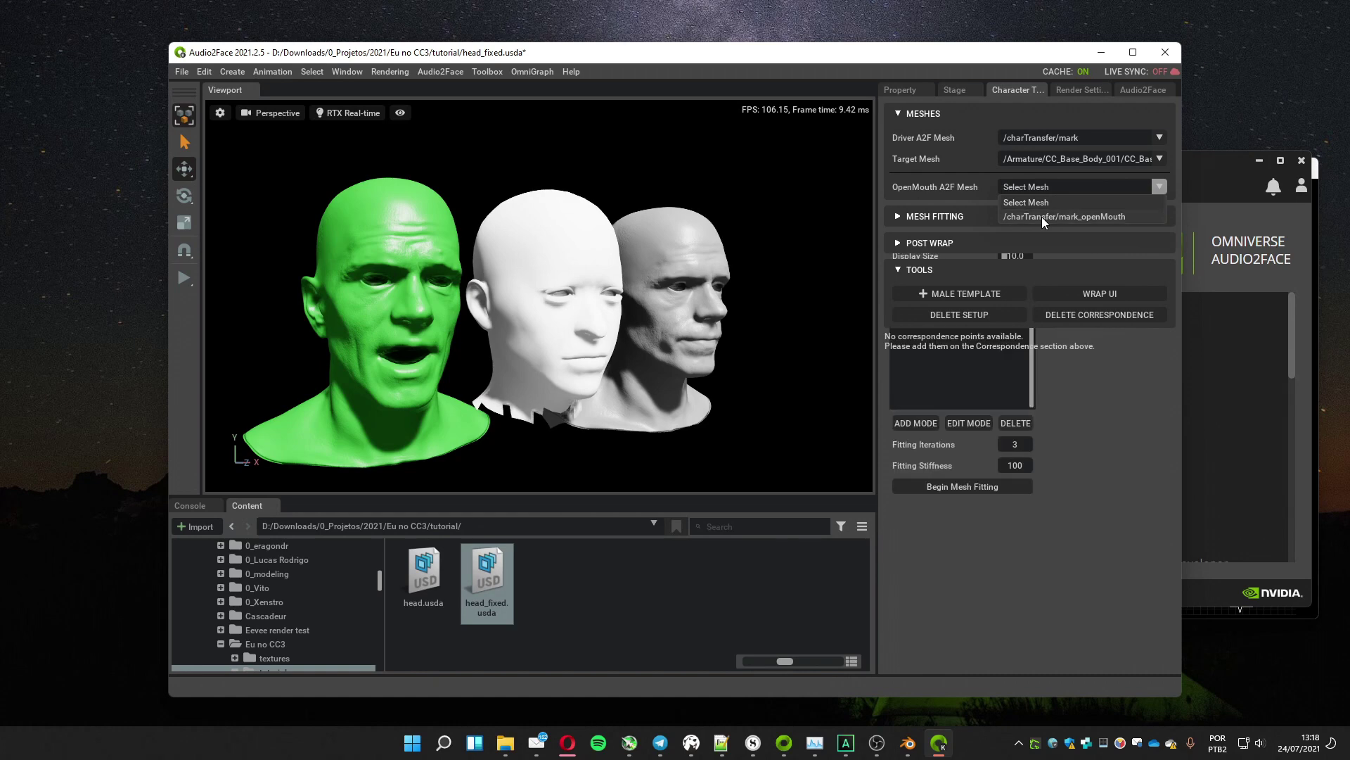
# Add correspondence pairs at the lip, mouth corner and cheek on both heads
pyautogui.click(939, 427)
pyautogui.scroll(3, 366, 380)
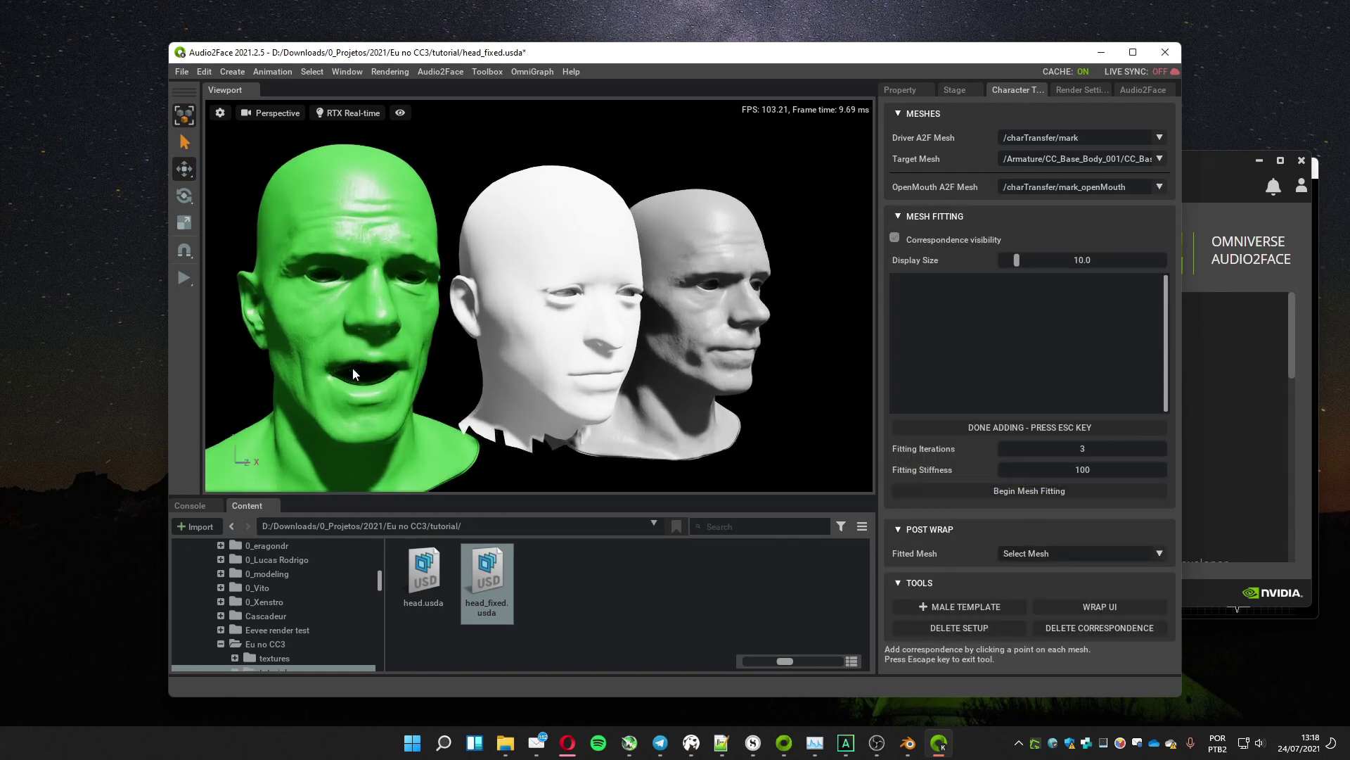
pyautogui.click(328, 377)
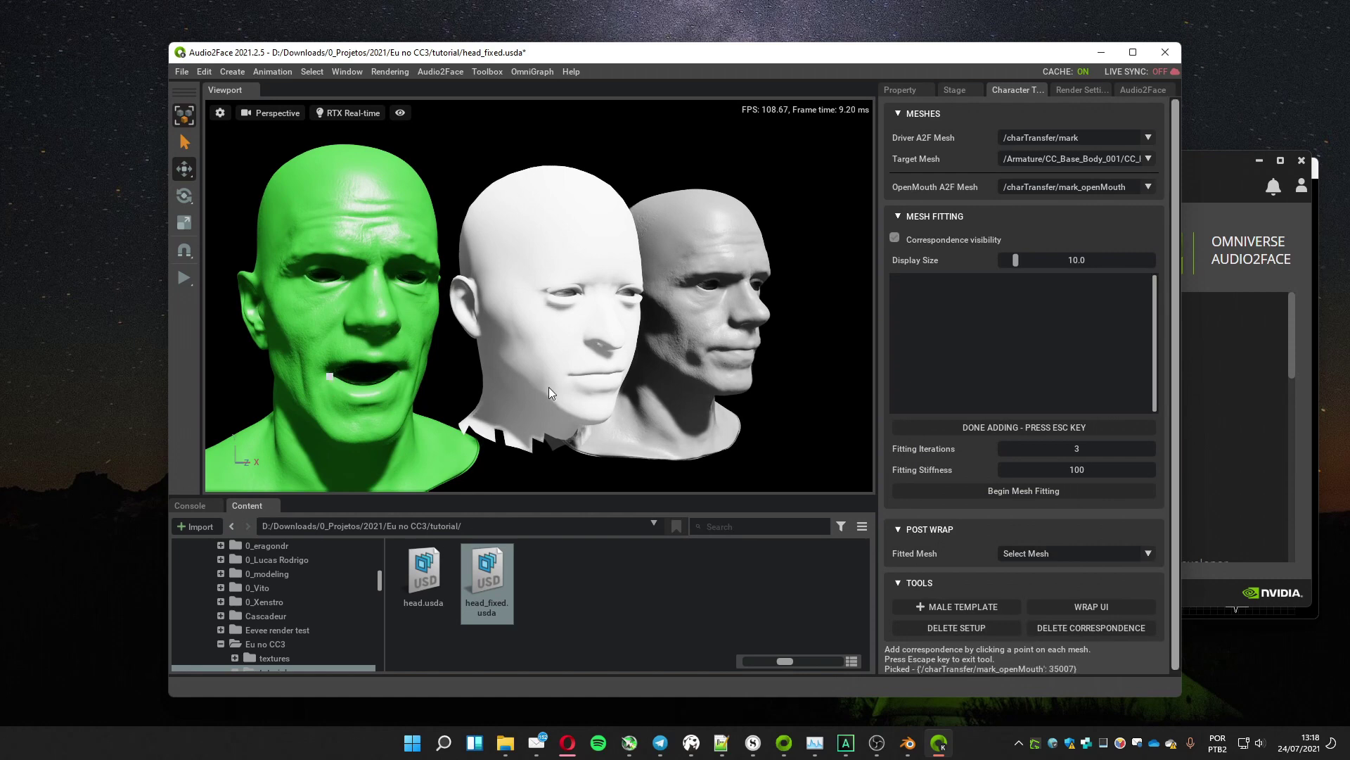
pyautogui.click(569, 377)
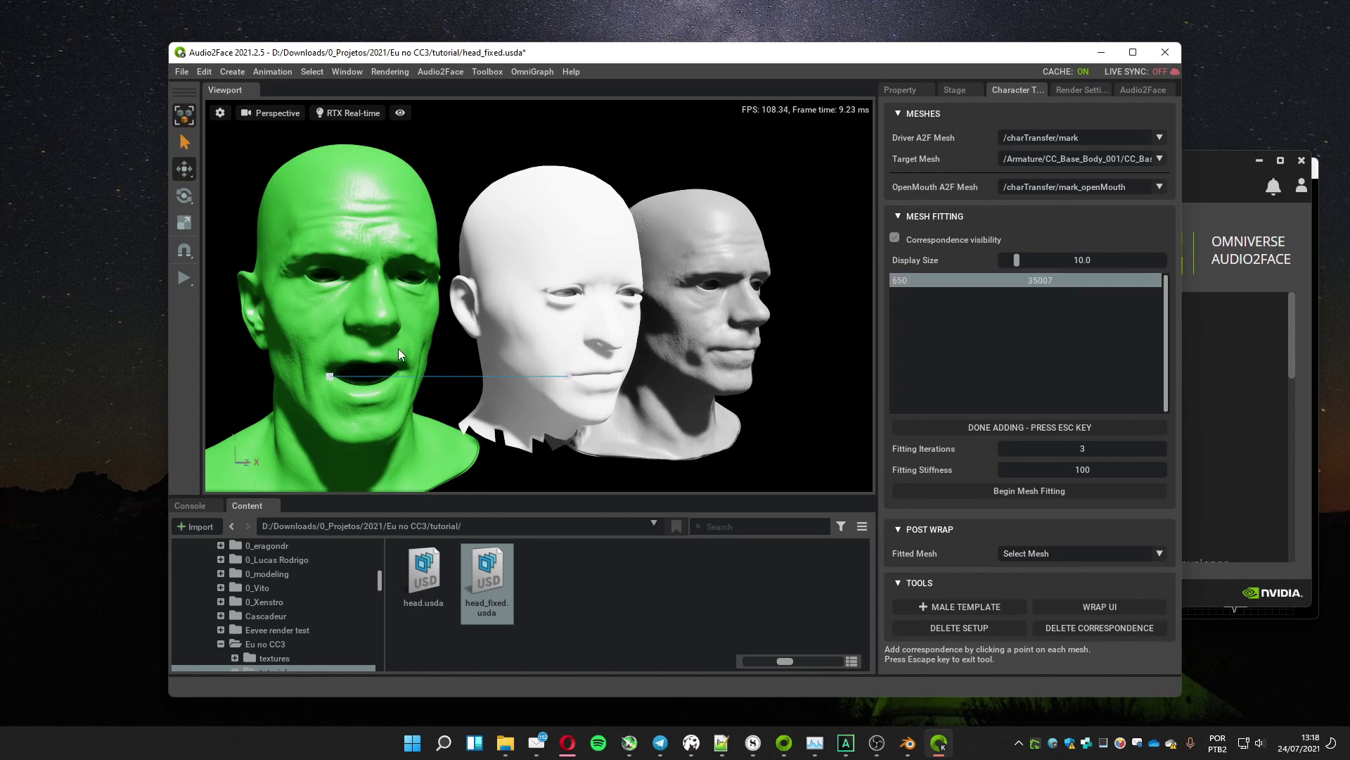
pyautogui.click(402, 373)
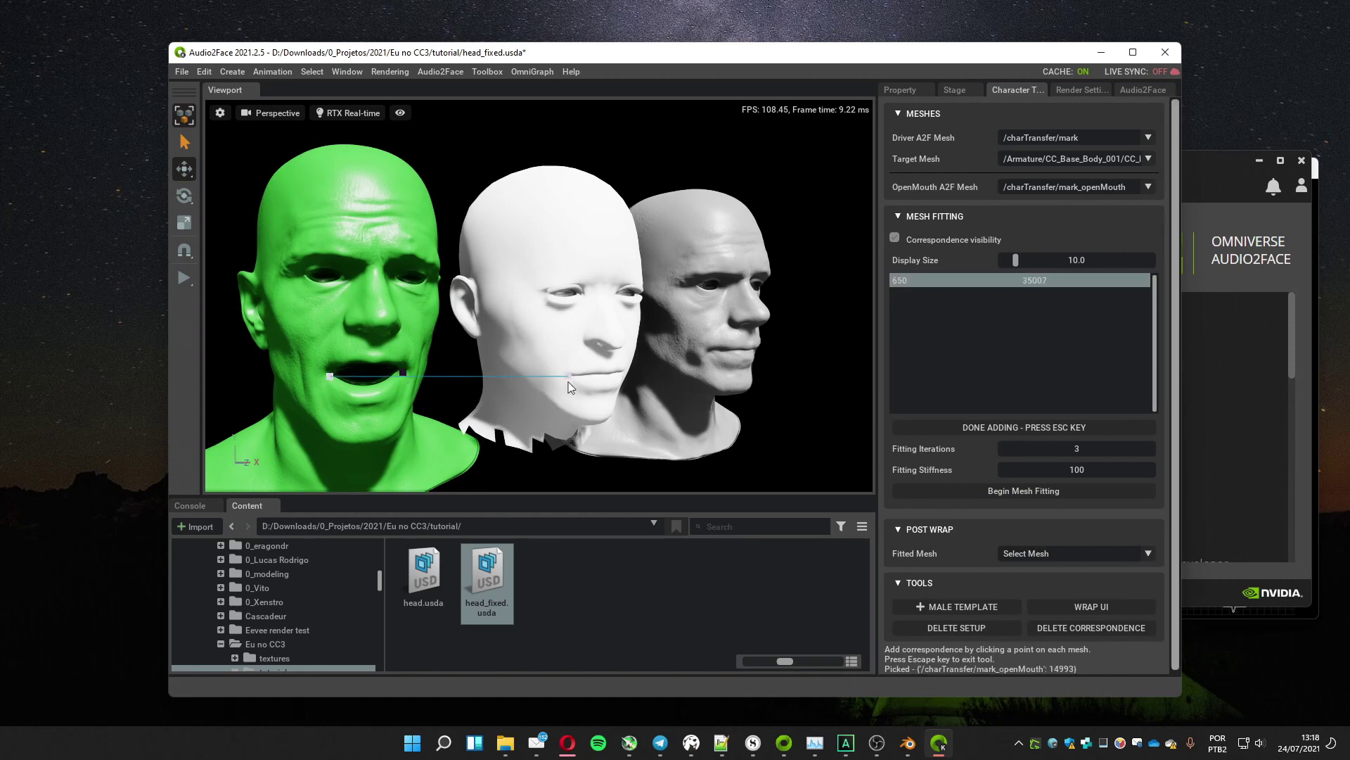
pyautogui.keyDown('alt'); pyautogui.moveTo(606, 388); pyautogui.dragTo(565, 384); pyautogui.keyUp('alt')
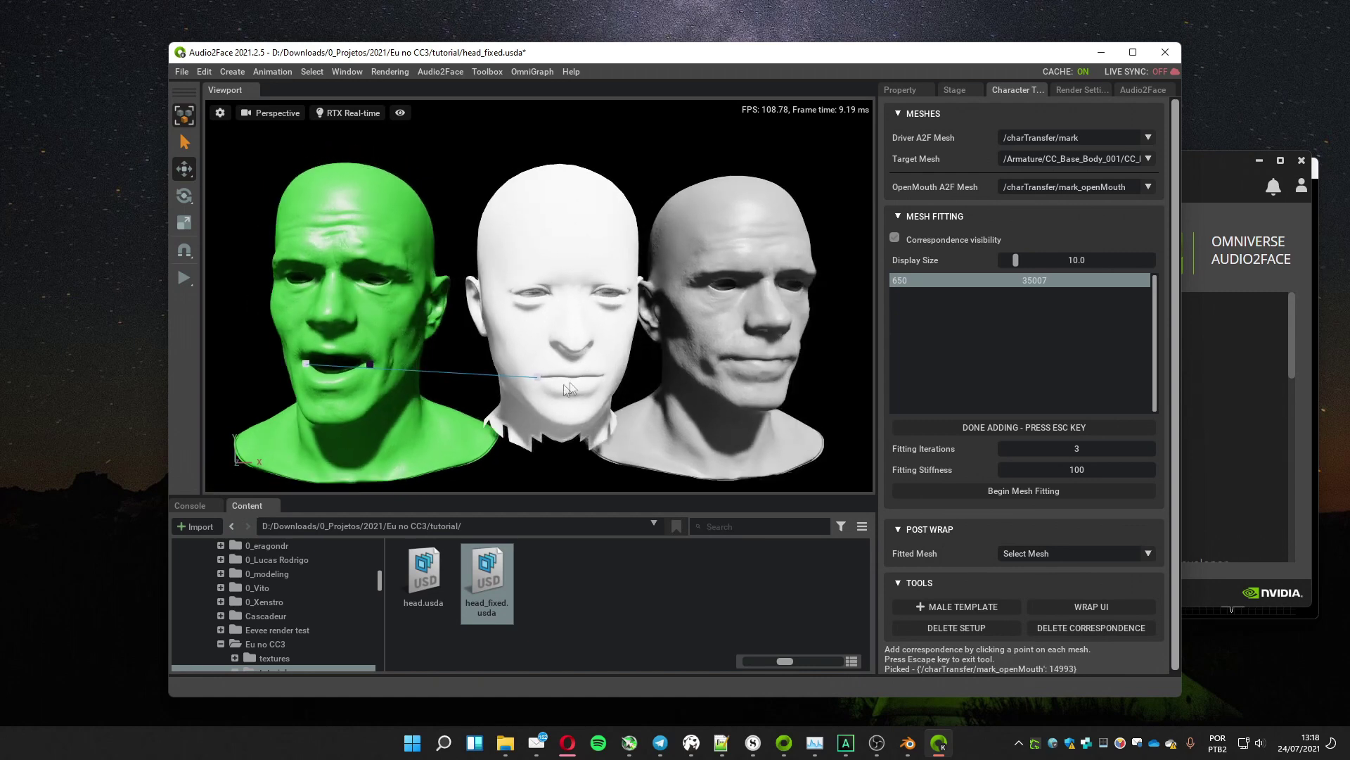
pyautogui.click(604, 375)
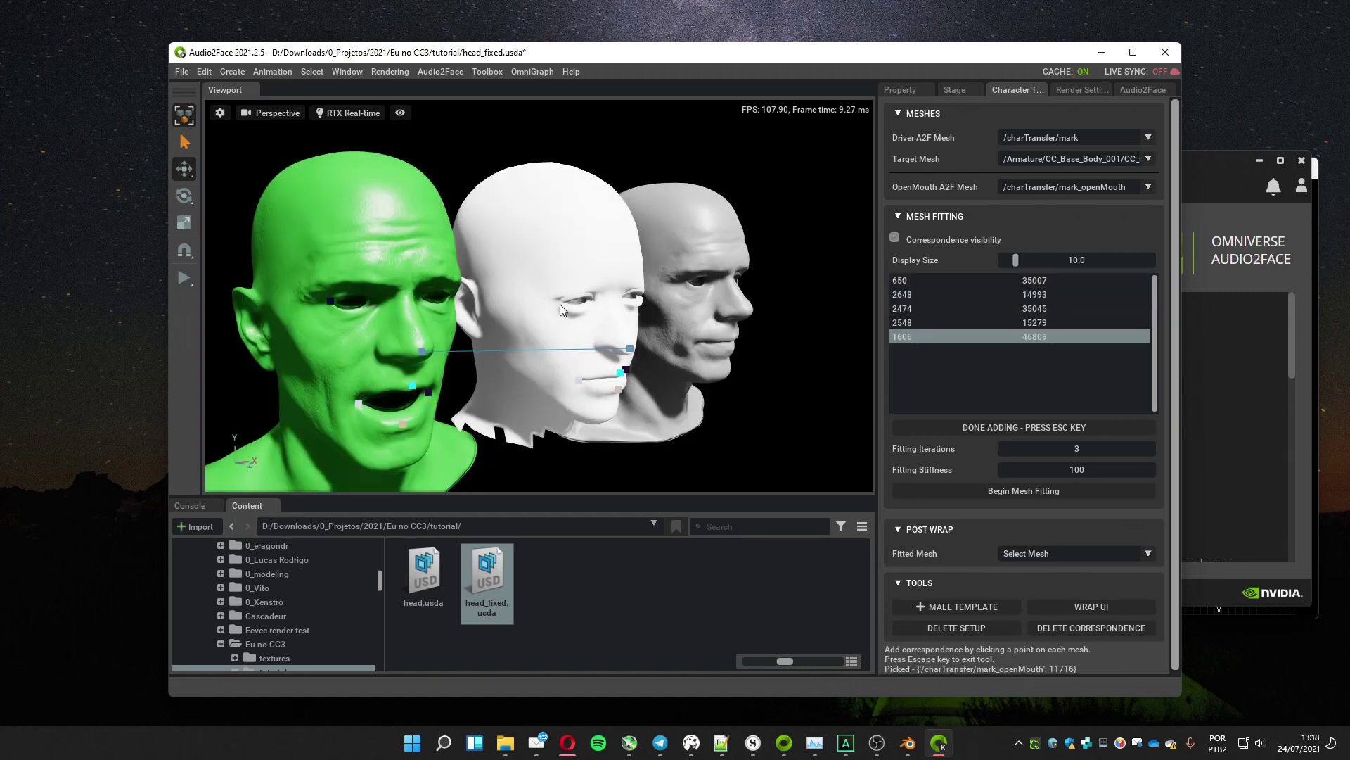
pyautogui.click(270, 328)
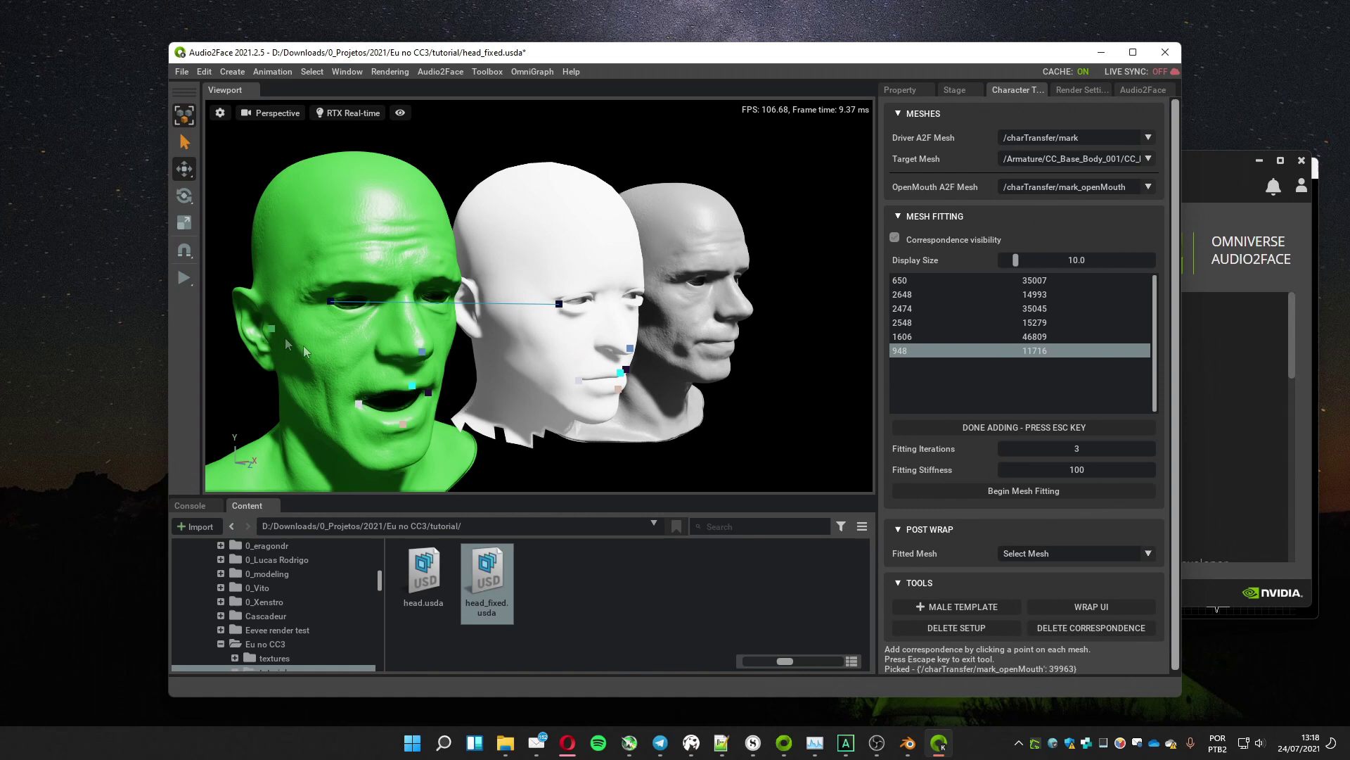
pyautogui.click(483, 309)
# Add brow, forehead, eye-corner and ear correspondence pairs, then finish adding points
pyautogui.keyDown('alt'); pyautogui.moveTo(482, 309); pyautogui.dragTo(436, 311); pyautogui.keyUp('alt')
pyautogui.click(344, 296)
pyautogui.keyDown('alt'); pyautogui.moveTo(345, 296); pyautogui.dragTo(295, 299); pyautogui.keyUp('alt')
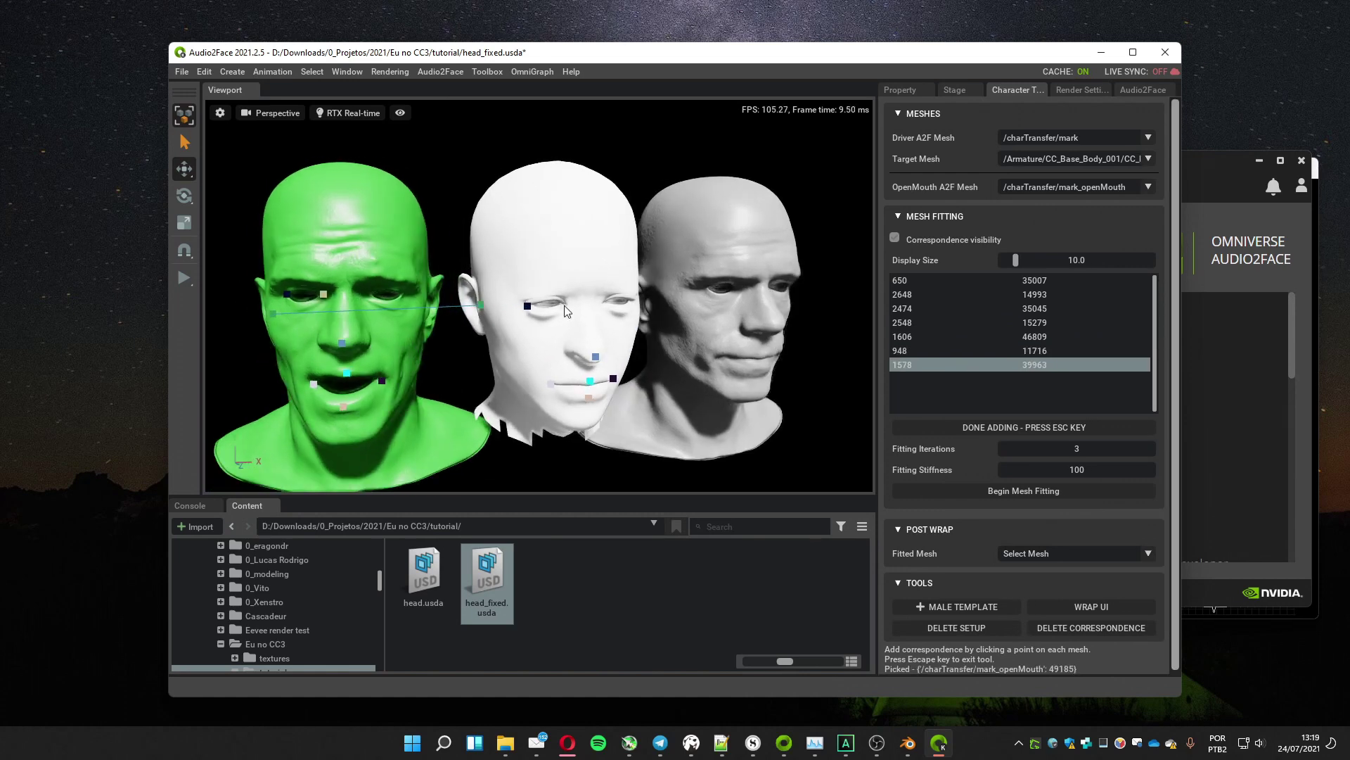
pyautogui.click(566, 306)
pyautogui.click(589, 283)
pyautogui.click(347, 272)
pyautogui.click(368, 293)
pyautogui.keyDown('alt'); pyautogui.moveTo(531, 298); pyautogui.dragTo(458, 301); pyautogui.keyUp('alt')
pyautogui.click(572, 299)
pyautogui.click(609, 299)
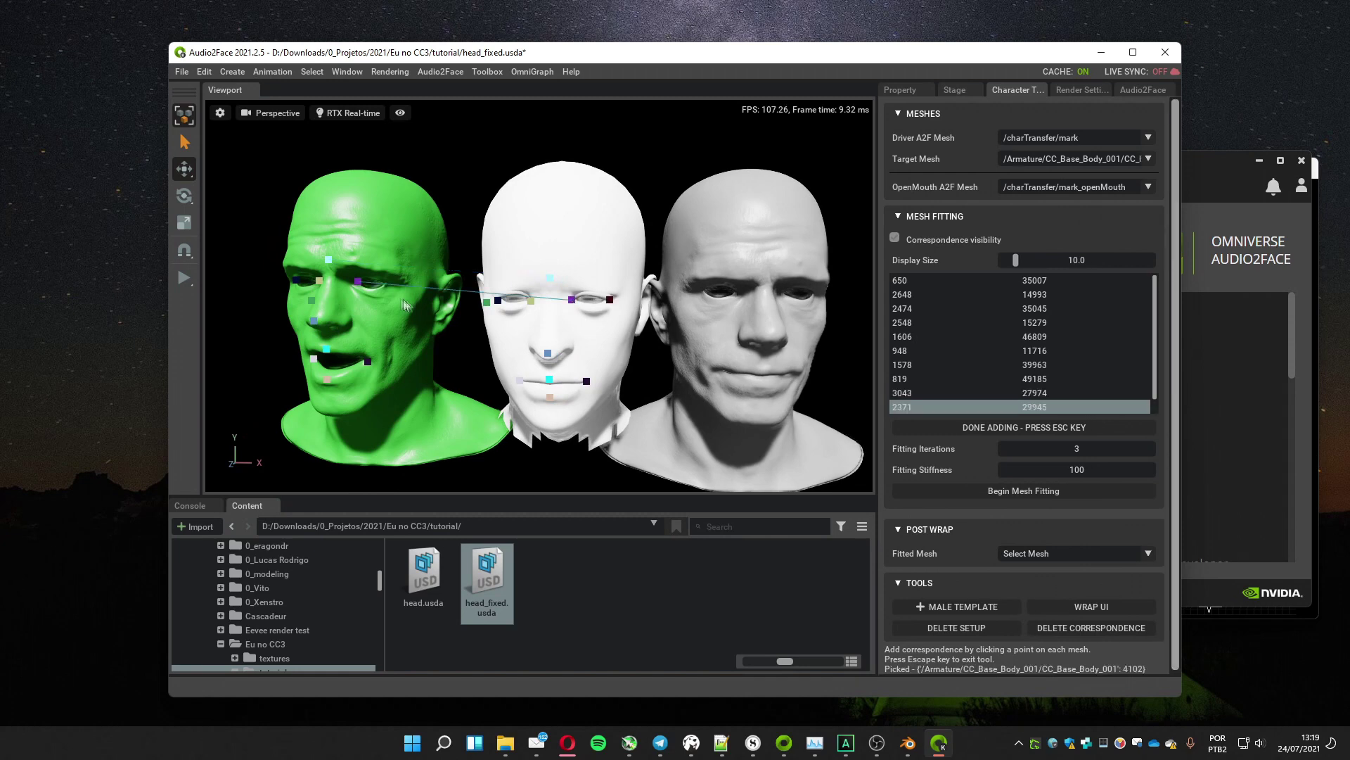
pyautogui.click(411, 306)
pyautogui.moveTo(411, 306)
pyautogui.keyDown('alt'); pyautogui.mouseDown()
pyautogui.moveTo(605, 332)
pyautogui.moveTo(640, 311)
pyautogui.mouseUp(); pyautogui.keyUp('alt')
pyautogui.click(641, 309)
pyautogui.click(945, 428)
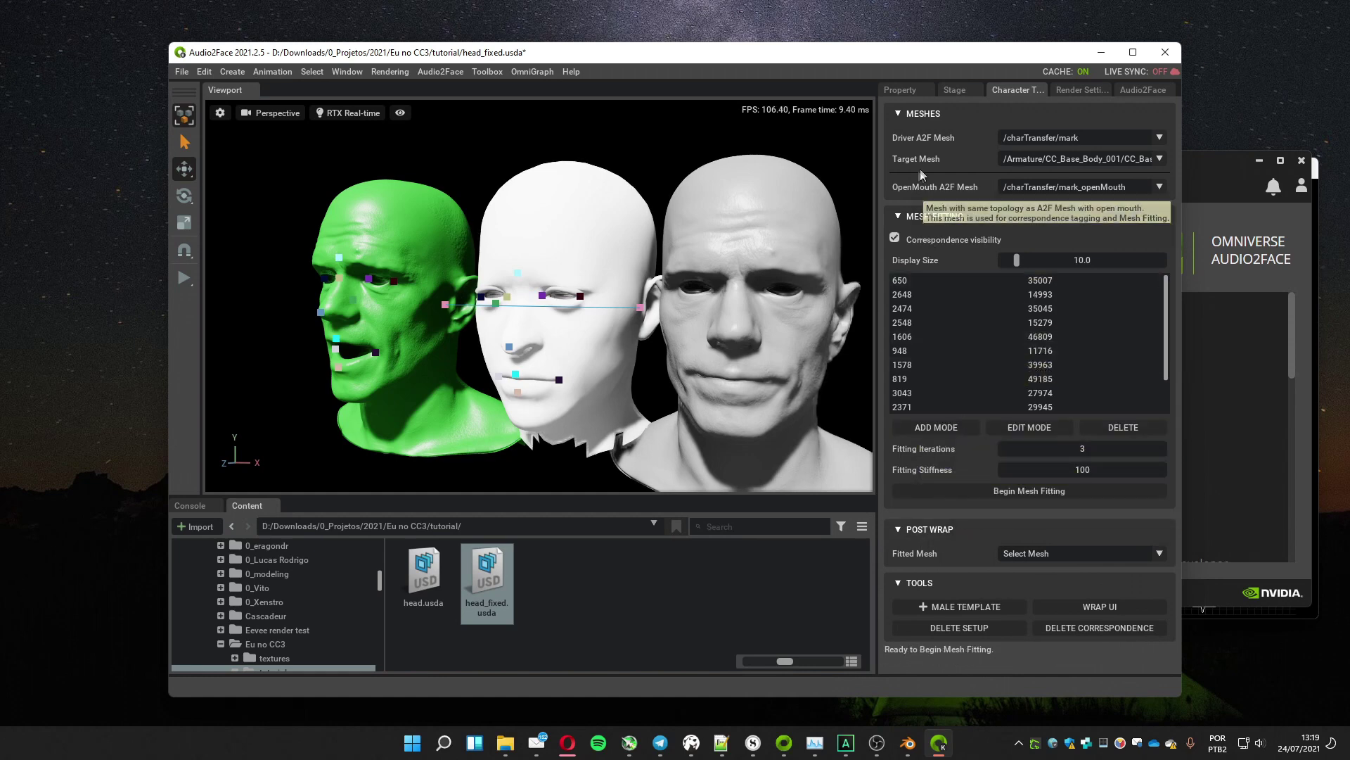
# Hide correspondence markers, then run mesh fitting and post wrap on the CC3 head
pyautogui.click(895, 239)
pyautogui.click(965, 492)
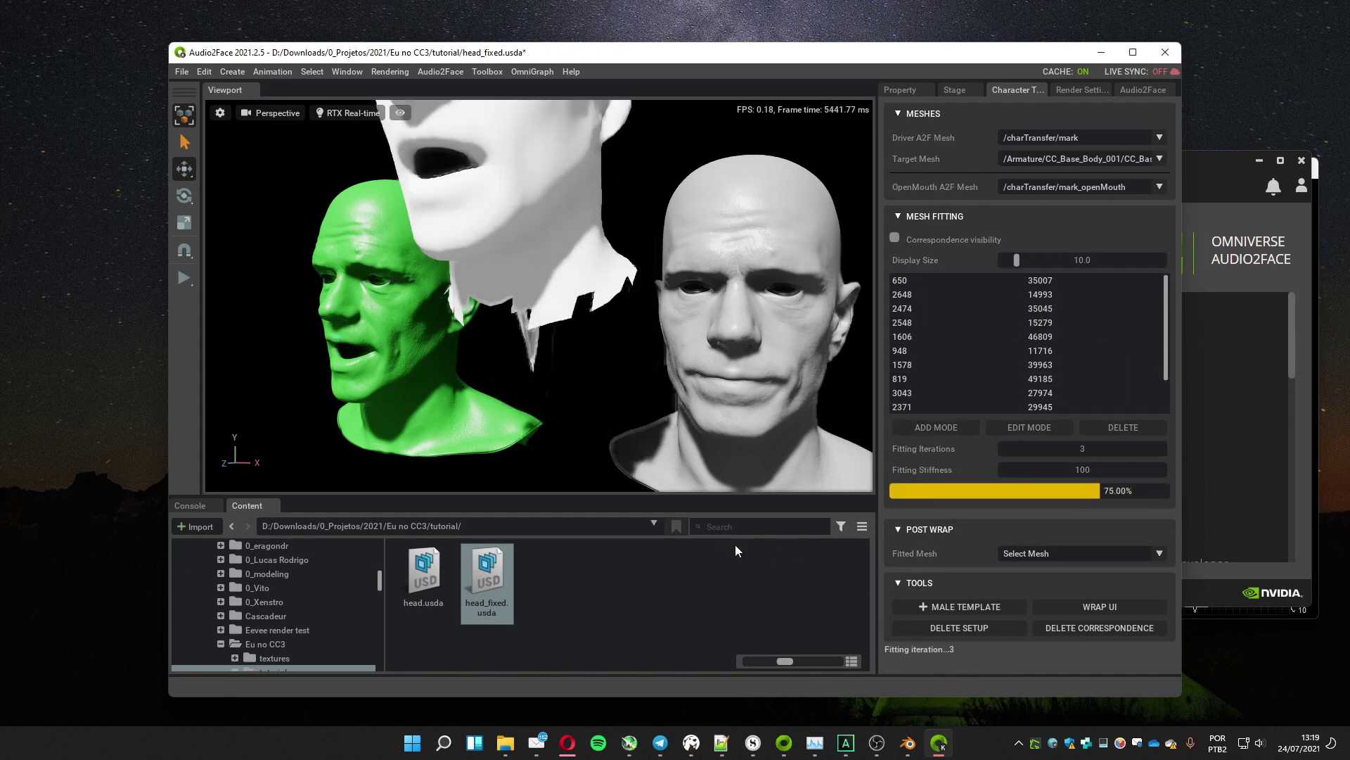
pyautogui.click(1010, 599)
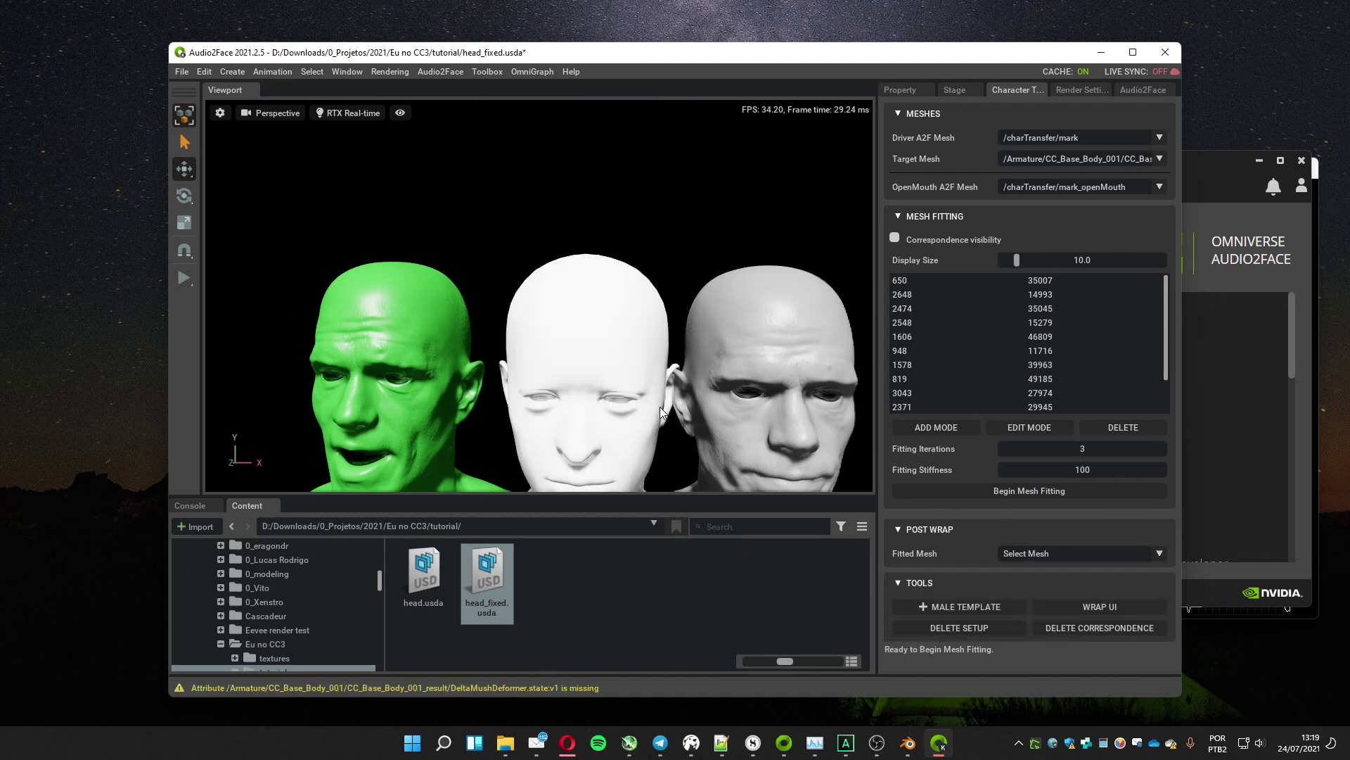
pyautogui.moveTo(668, 410); pyautogui.dragTo(688, 286, button='middle')
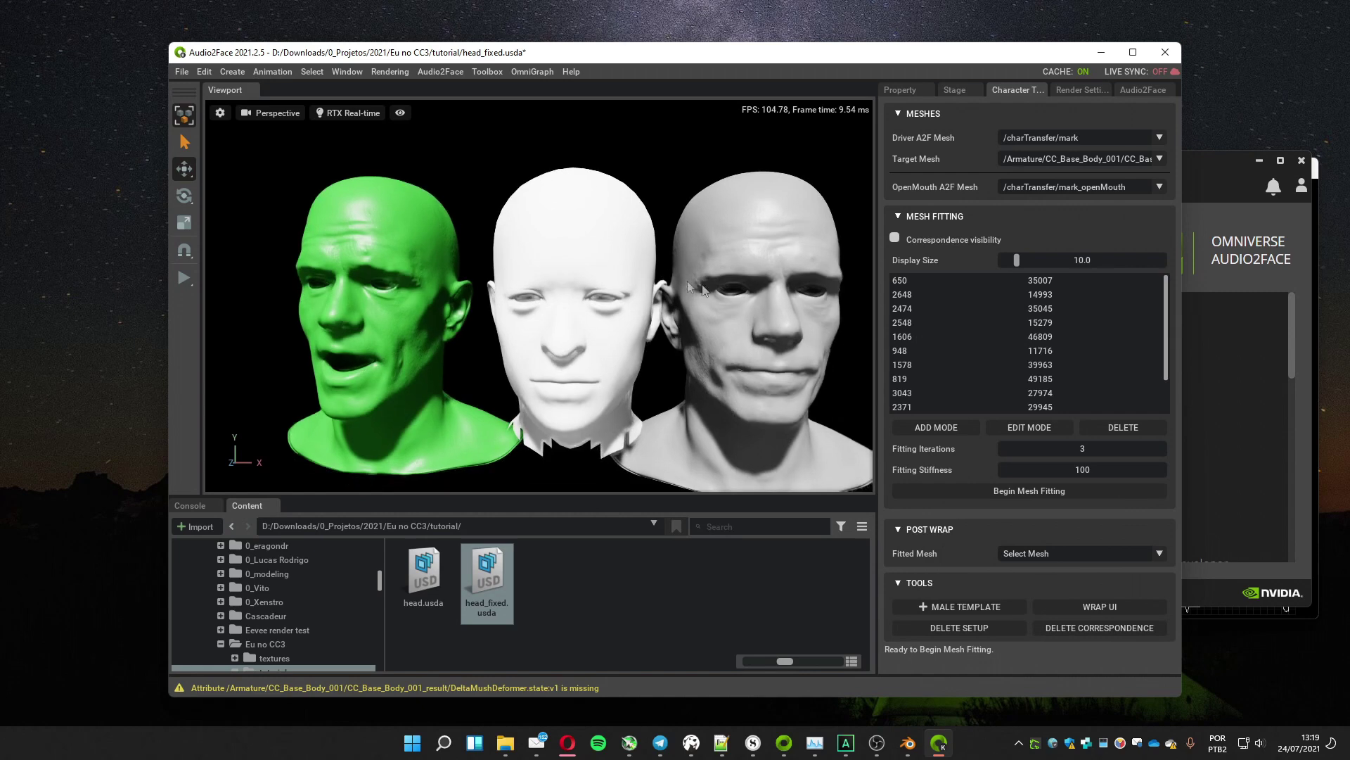
pyautogui.click(1141, 90)
# Attach a new A2F pipeline to /charTransfer/mark and play the voice audio preview
pyautogui.click(751, 232)
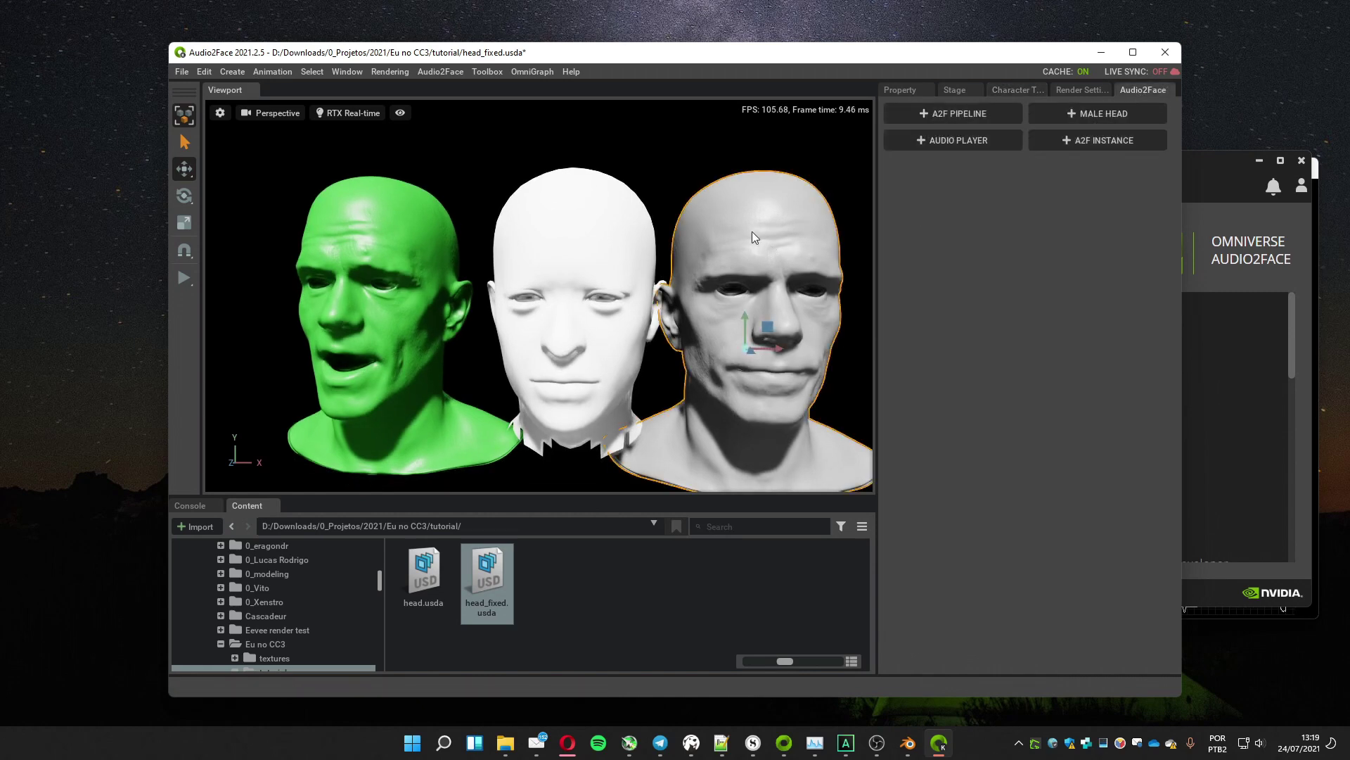
pyautogui.click(951, 114)
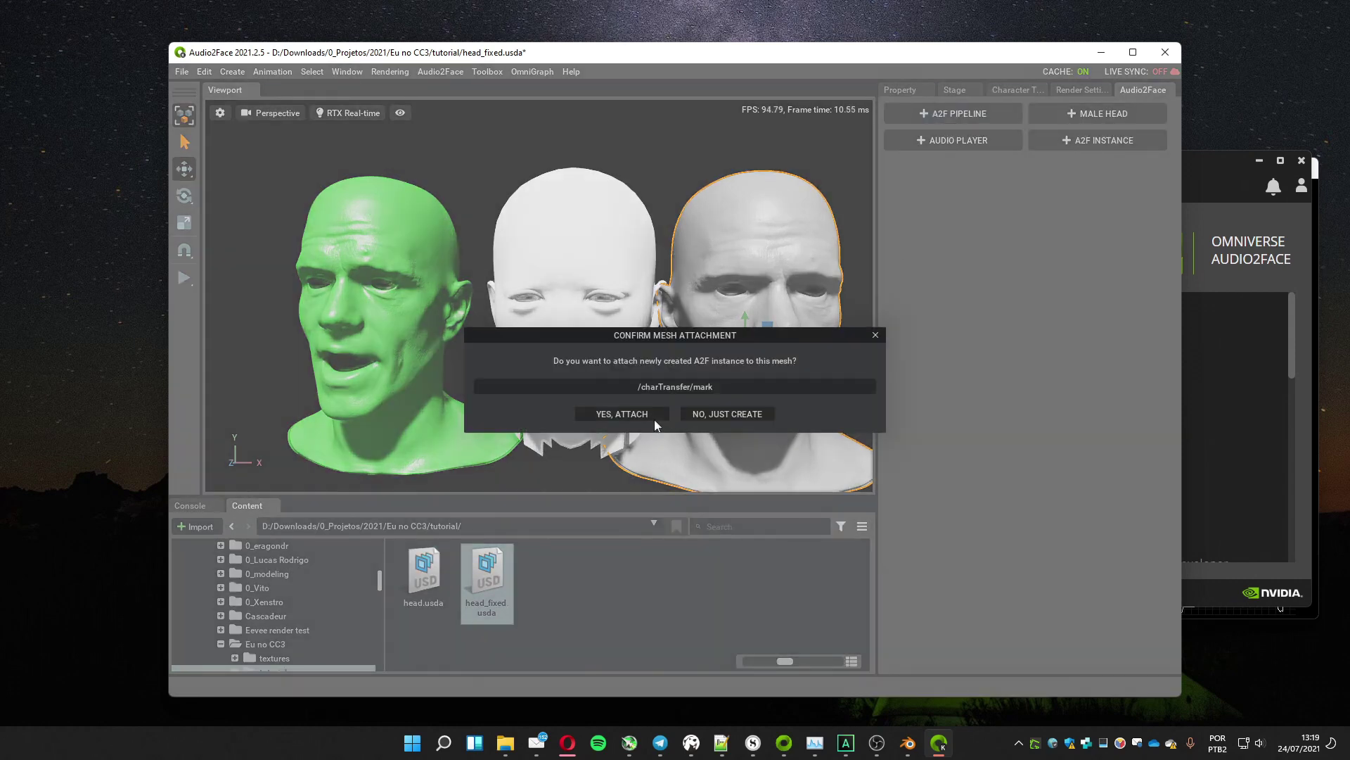
pyautogui.click(636, 416)
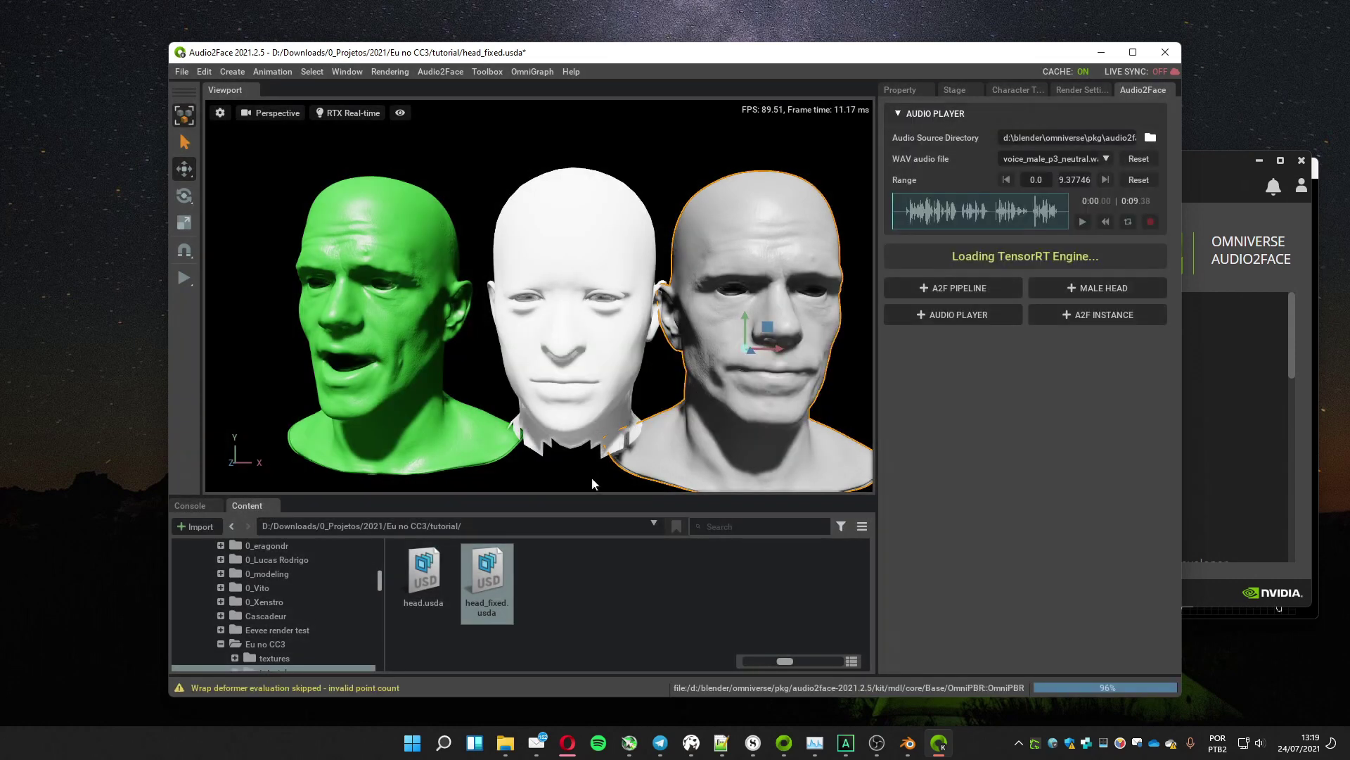
pyautogui.click(1083, 221)
pyautogui.keyDown('alt'); pyautogui.moveTo(667, 327); pyautogui.dragTo(613, 325); pyautogui.keyUp('alt')
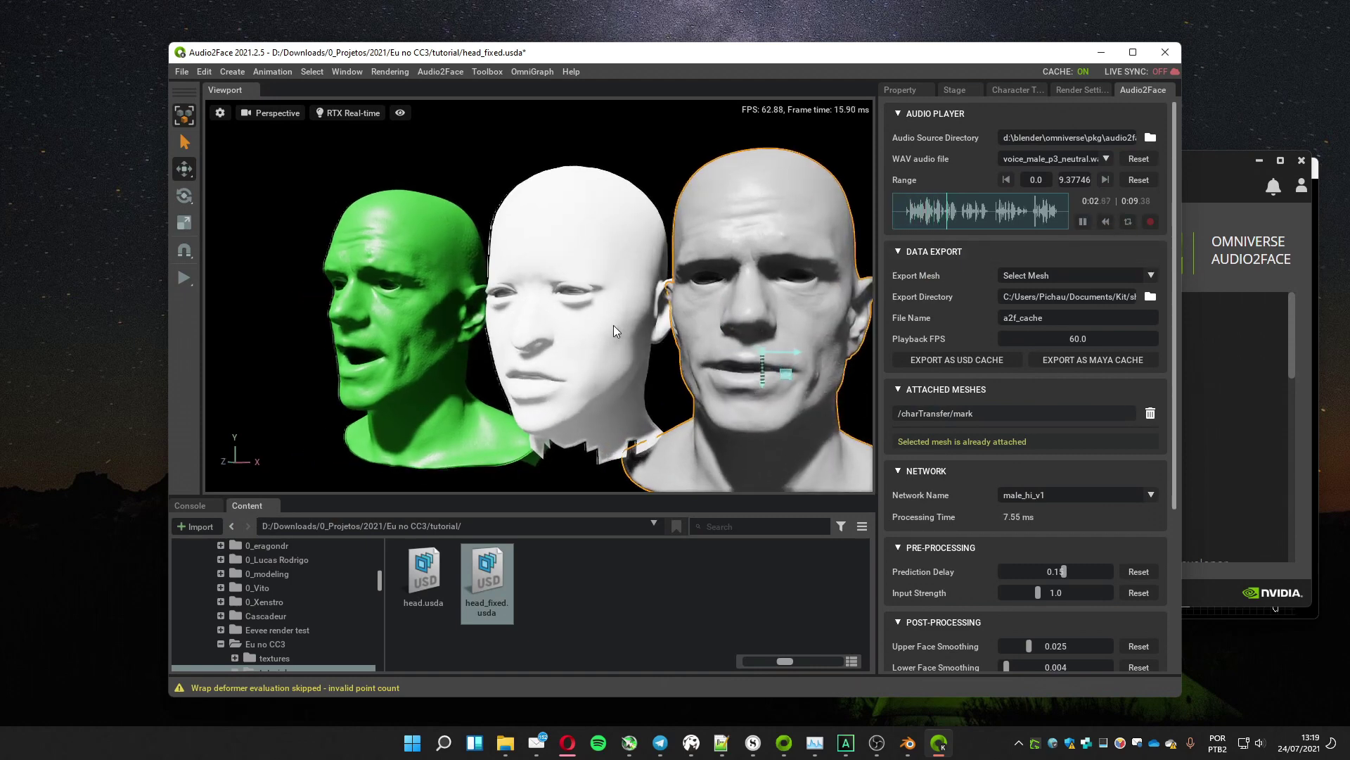
# Export the CC_Base_Body_001 result mesh at 24 fps as Maya cache a2f_cache.mc to the tutorial folder
pyautogui.click(1083, 222)
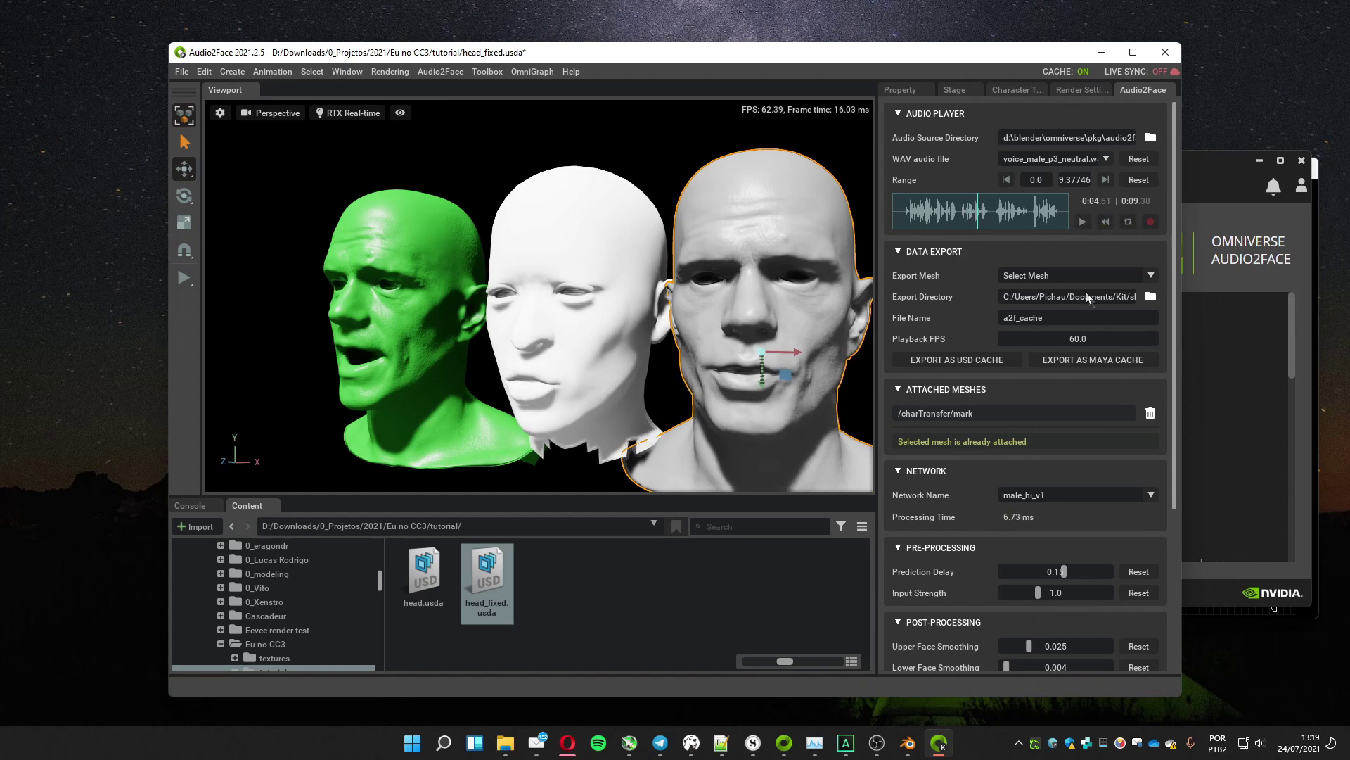
pyautogui.click(1152, 276)
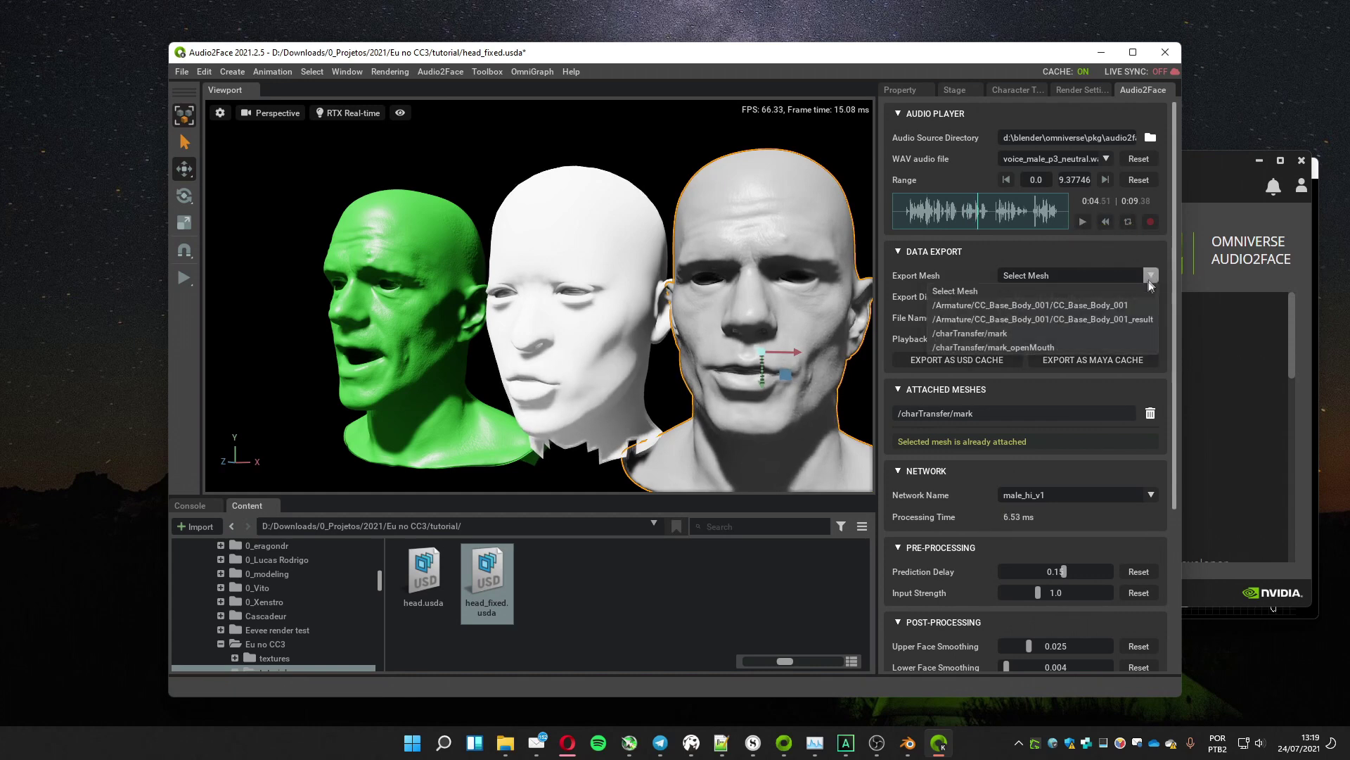
pyautogui.click(1103, 318)
pyautogui.click(1151, 297)
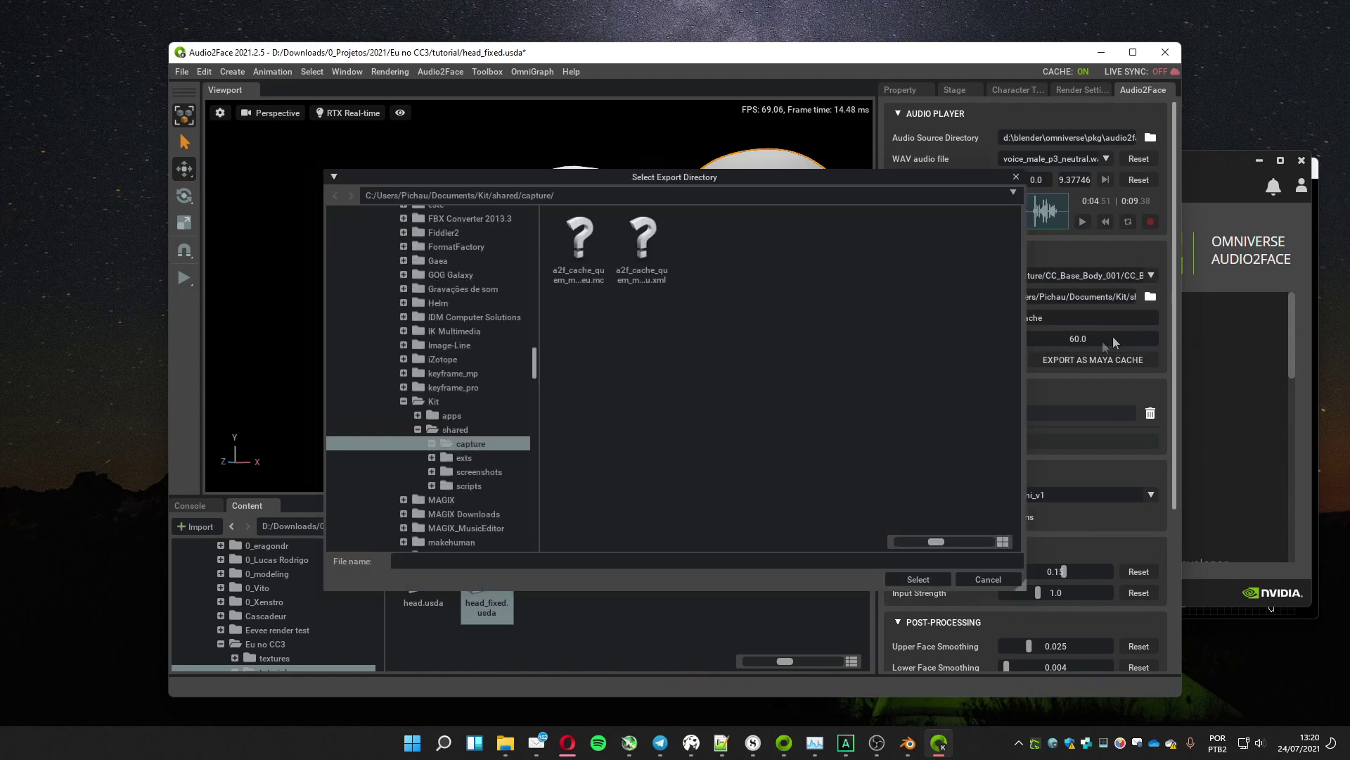
pyautogui.click(907, 578)
pyautogui.doubleClick(1077, 339)
pyautogui.write('24')
pyautogui.press('Return')
pyautogui.click(1069, 367)
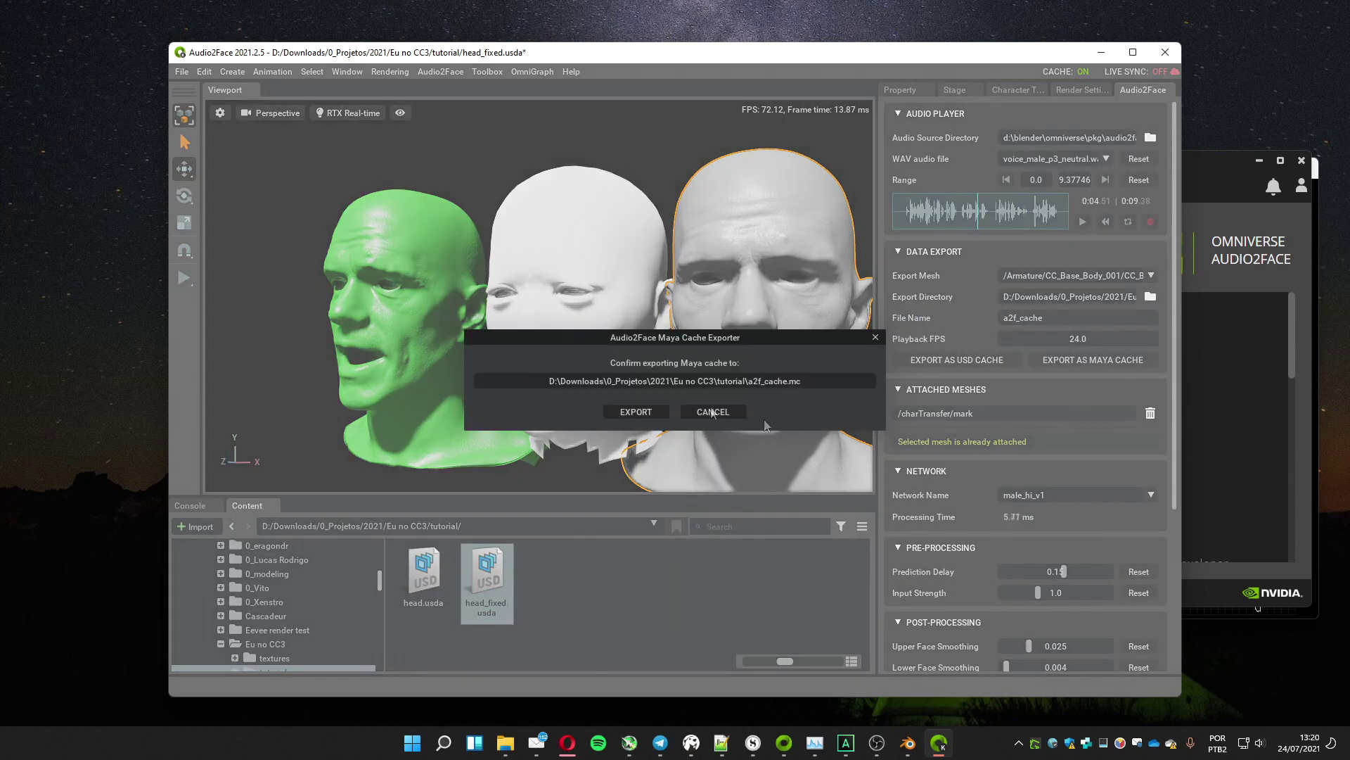
pyautogui.click(626, 415)
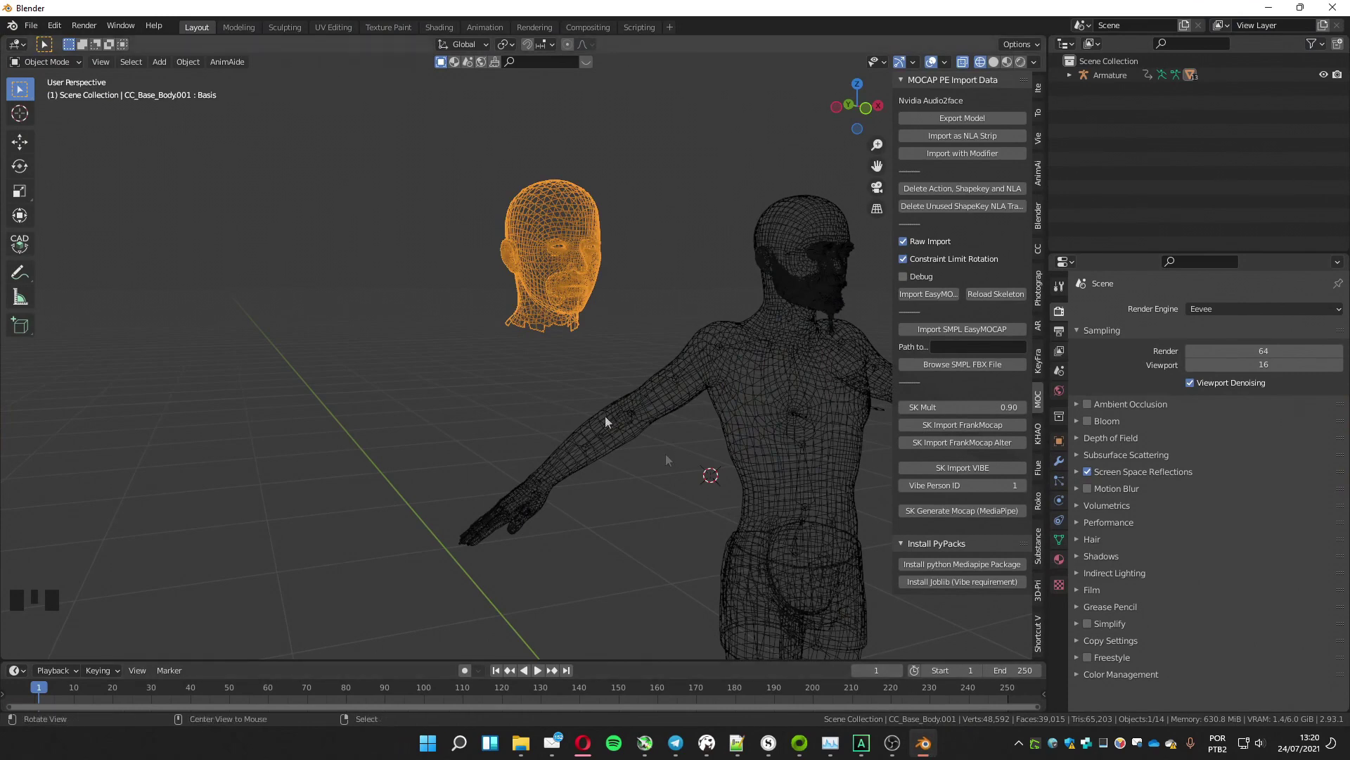
pyautogui.moveTo(605, 415); pyautogui.dragTo(702, 246, button='middle')
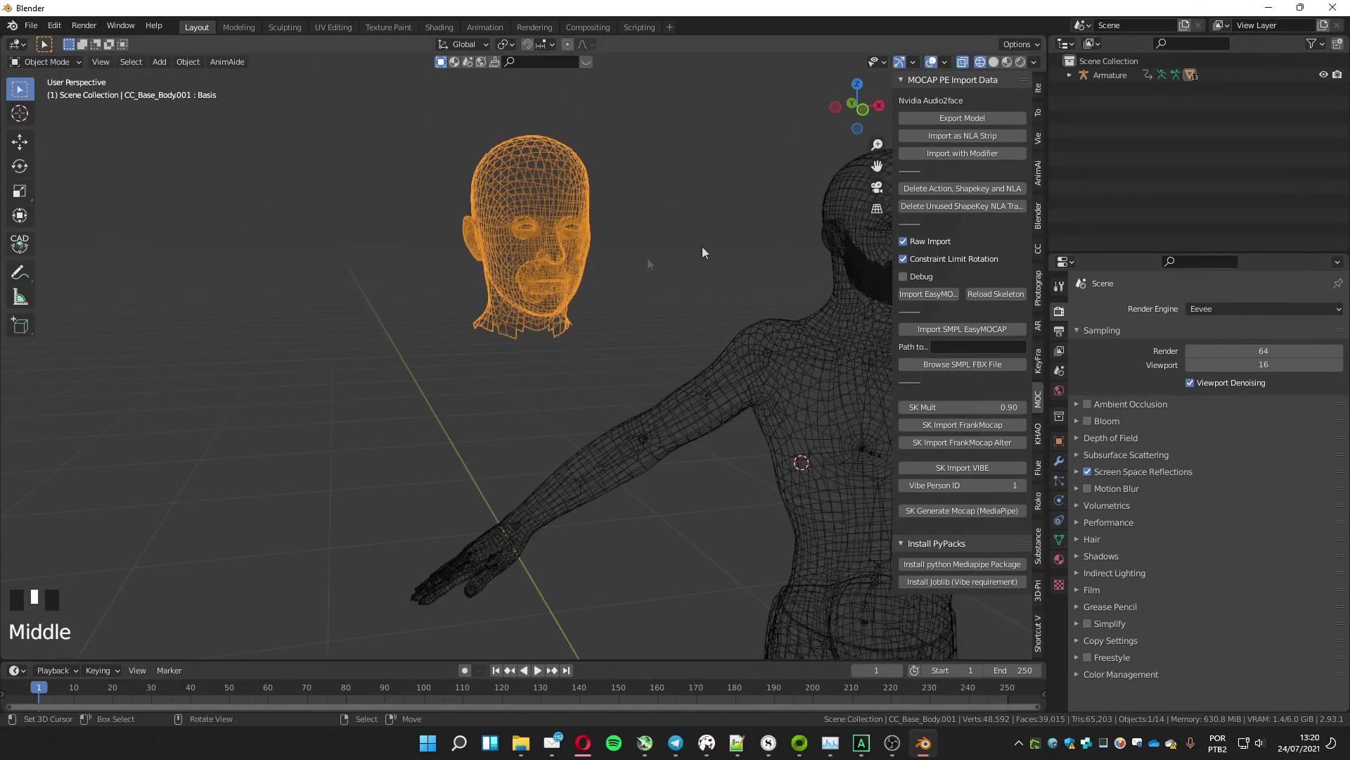
# Import a2f_cache.mc onto the head as an NLA strip, preview it, and switch to solid shading
pyautogui.click(960, 136)
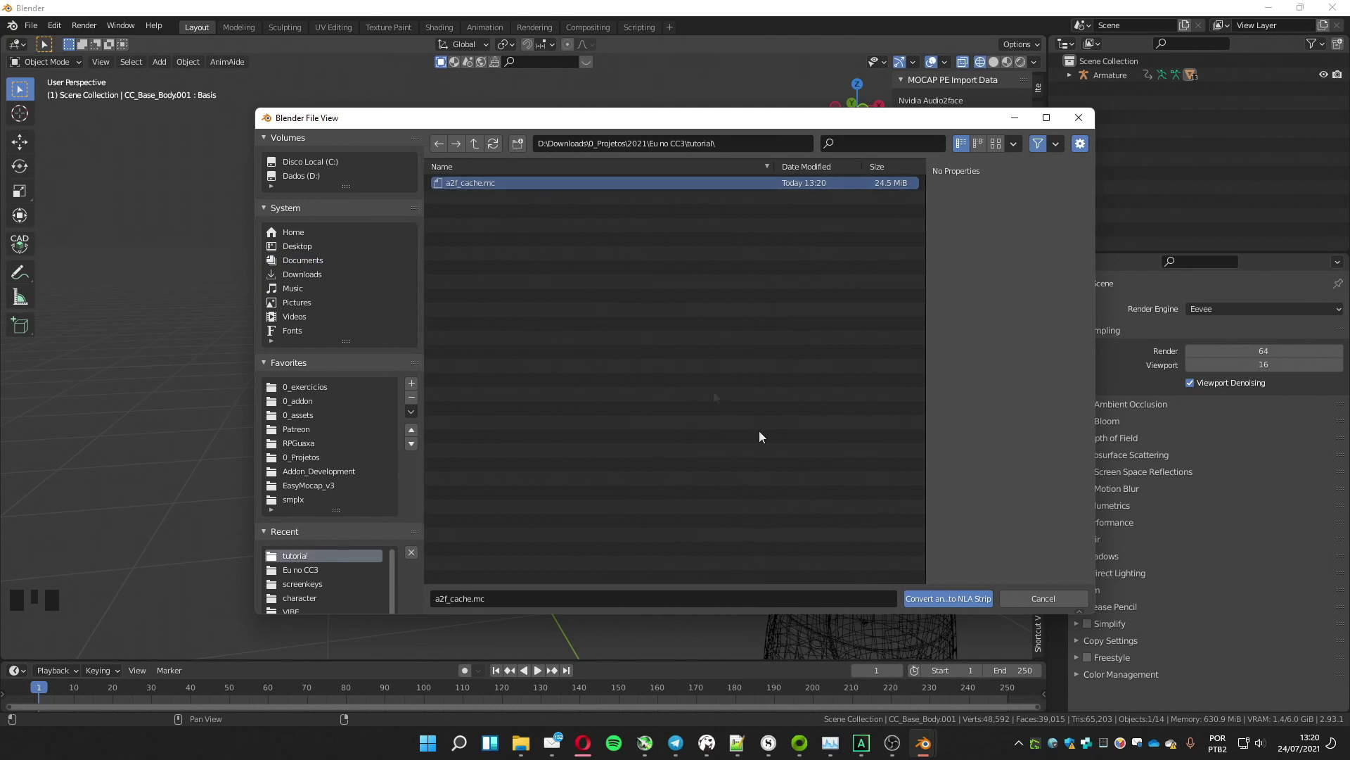
pyautogui.click(945, 598)
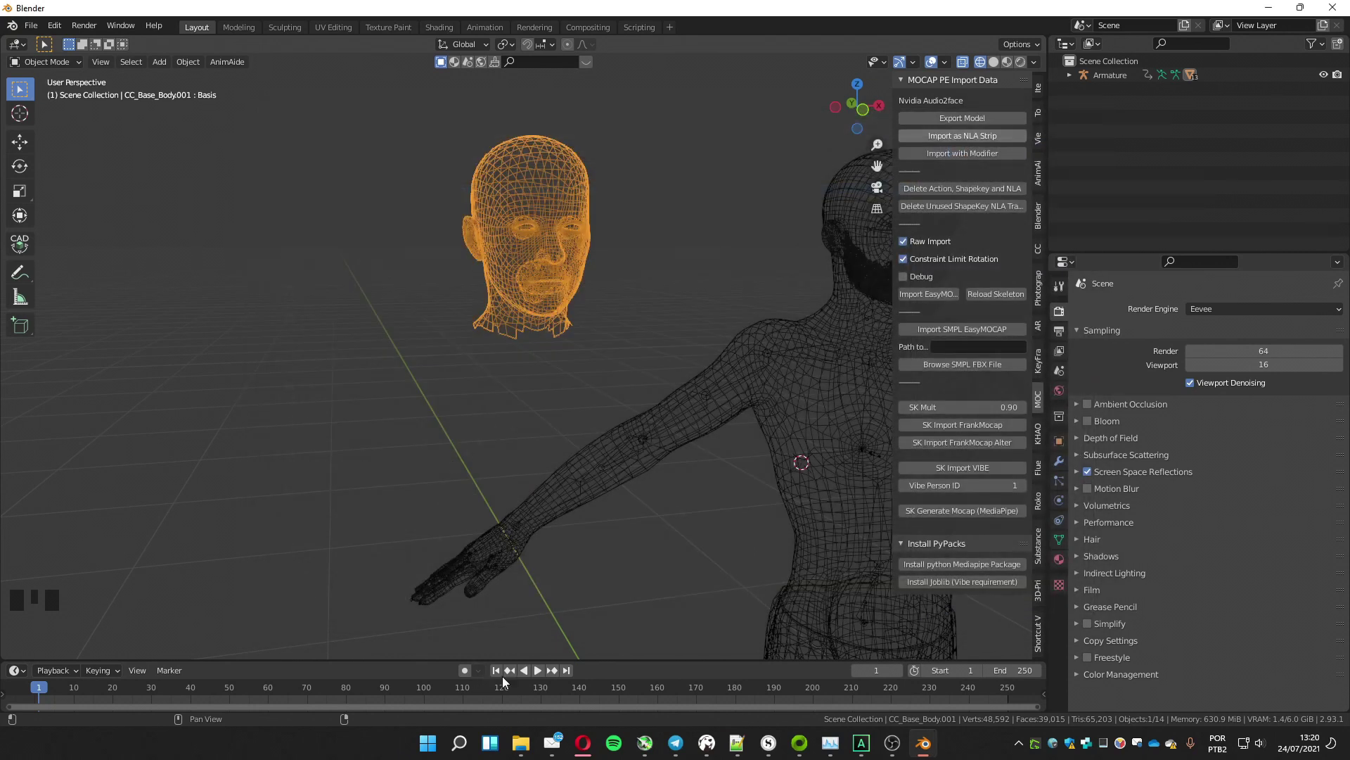
pyautogui.click(537, 670)
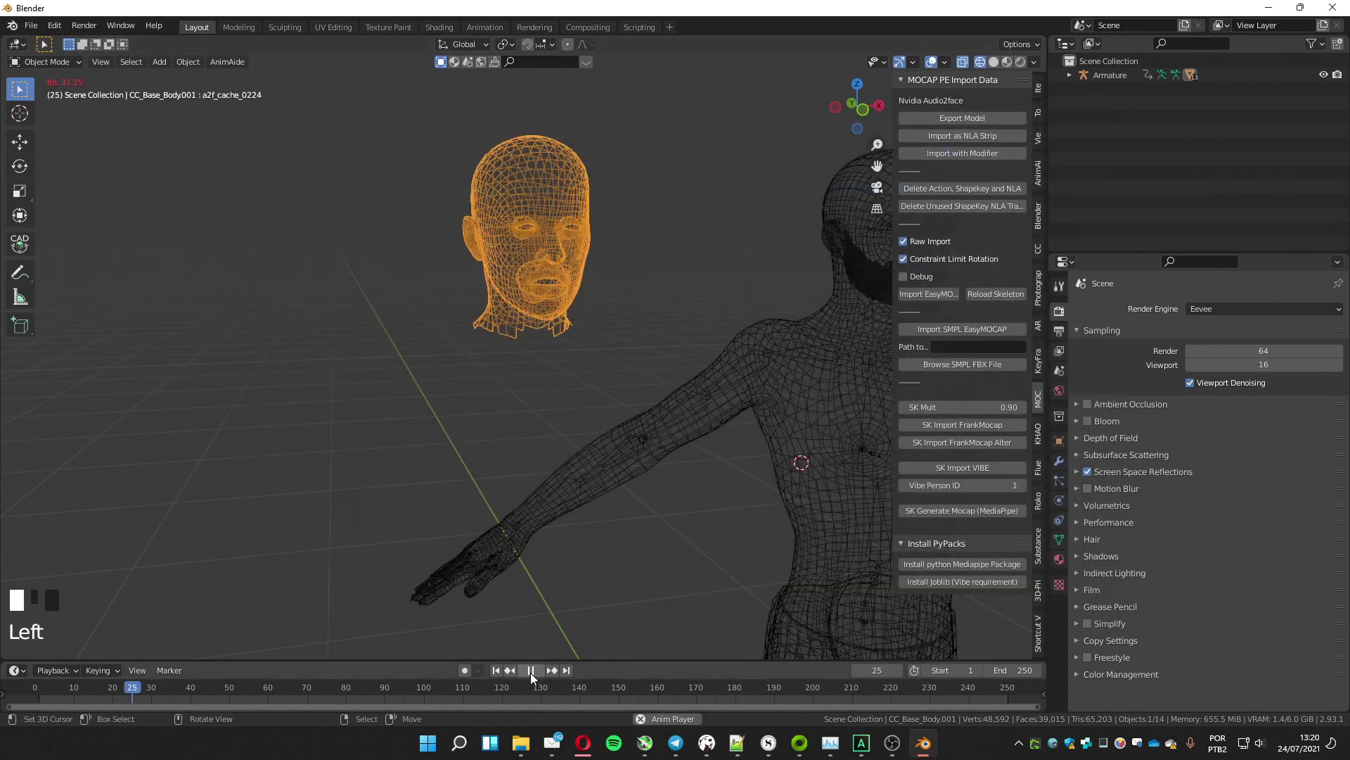
pyautogui.moveTo(471, 467)
pyautogui.mouseDown(button='middle')
pyautogui.moveTo(512, 451)
pyautogui.moveTo(500, 434)
pyautogui.mouseUp(button='middle')
pyautogui.hotkey('shift', 'z')
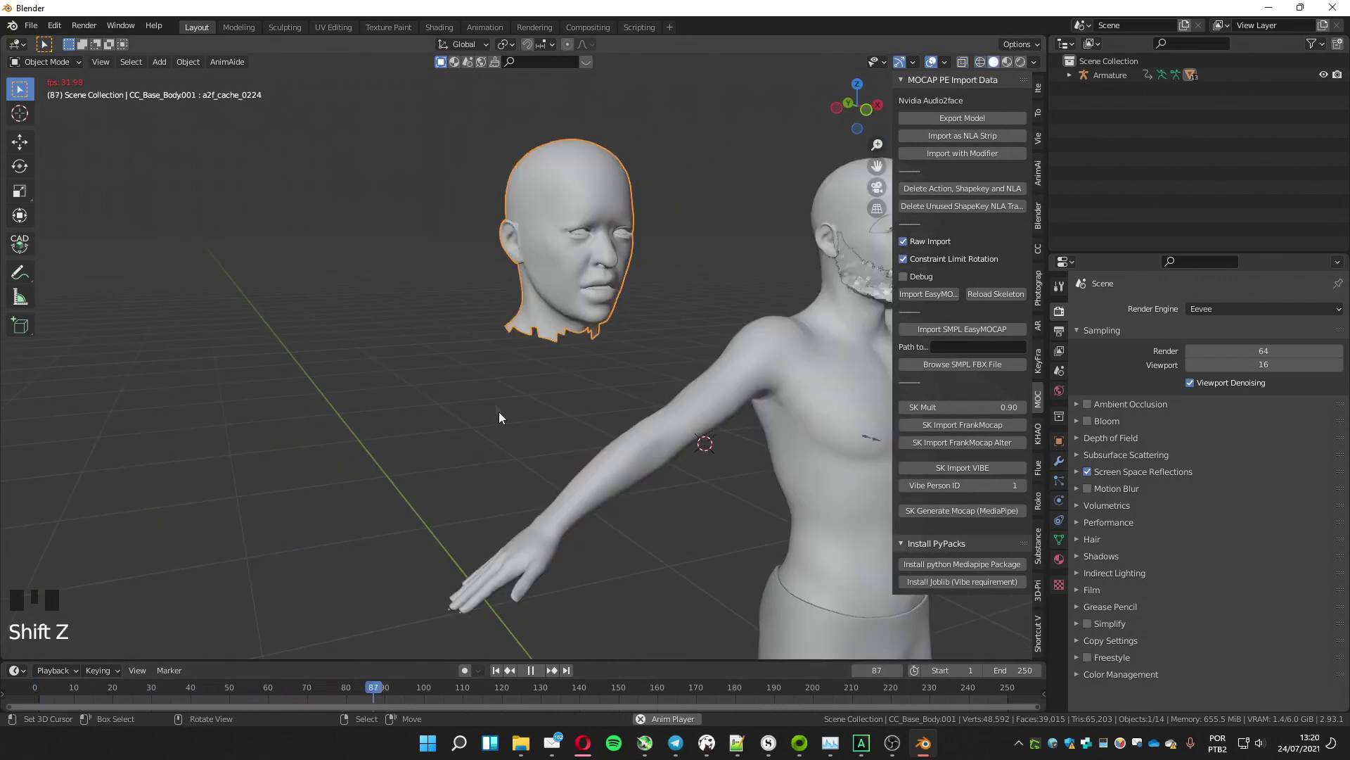
pyautogui.keyDown('shift'); pyautogui.moveTo(546, 368); pyautogui.dragTo(445, 390, button='middle'); pyautogui.keyUp('shift')
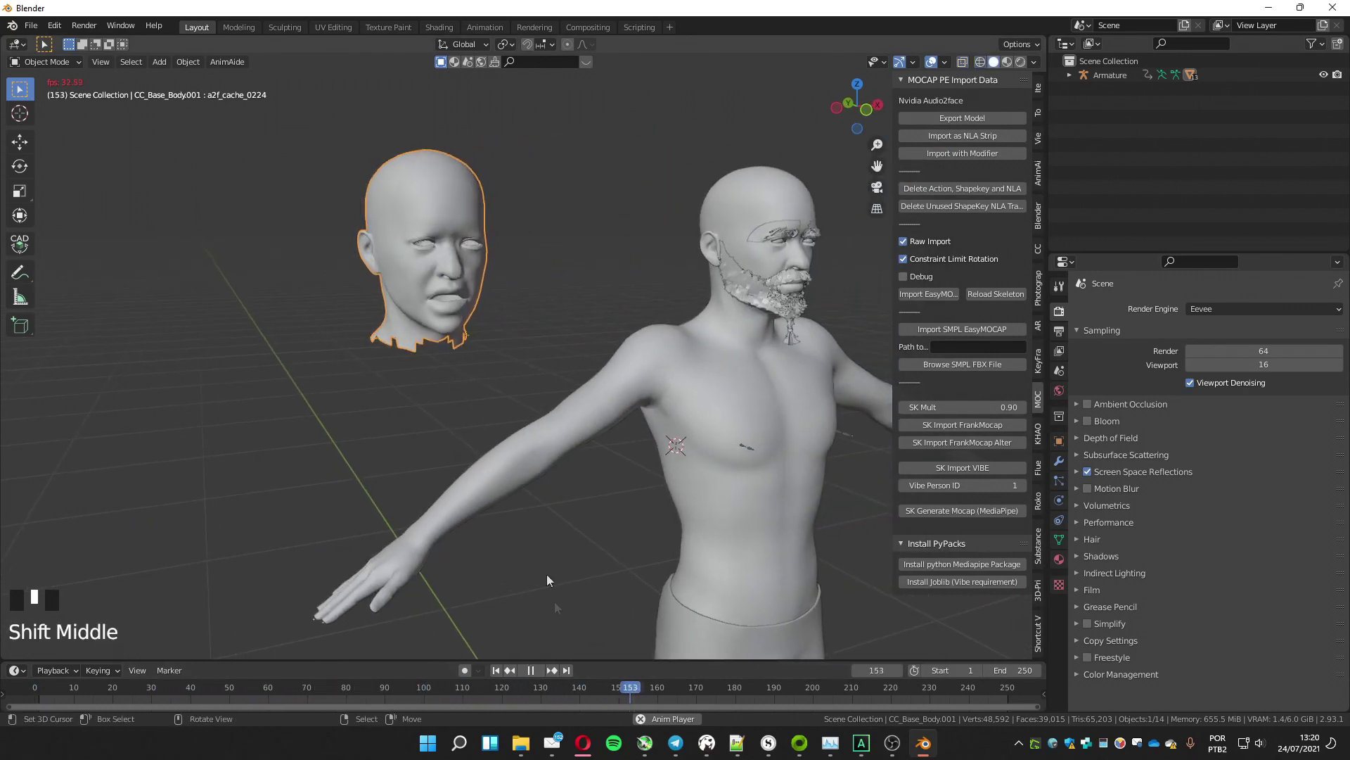
pyautogui.click(532, 670)
pyautogui.moveTo(560, 580); pyautogui.dragTo(602, 409, button='middle')
# Join both beards, the mustache and eyebrows into the CC_Base_Body mesh
pyautogui.click(603, 406)
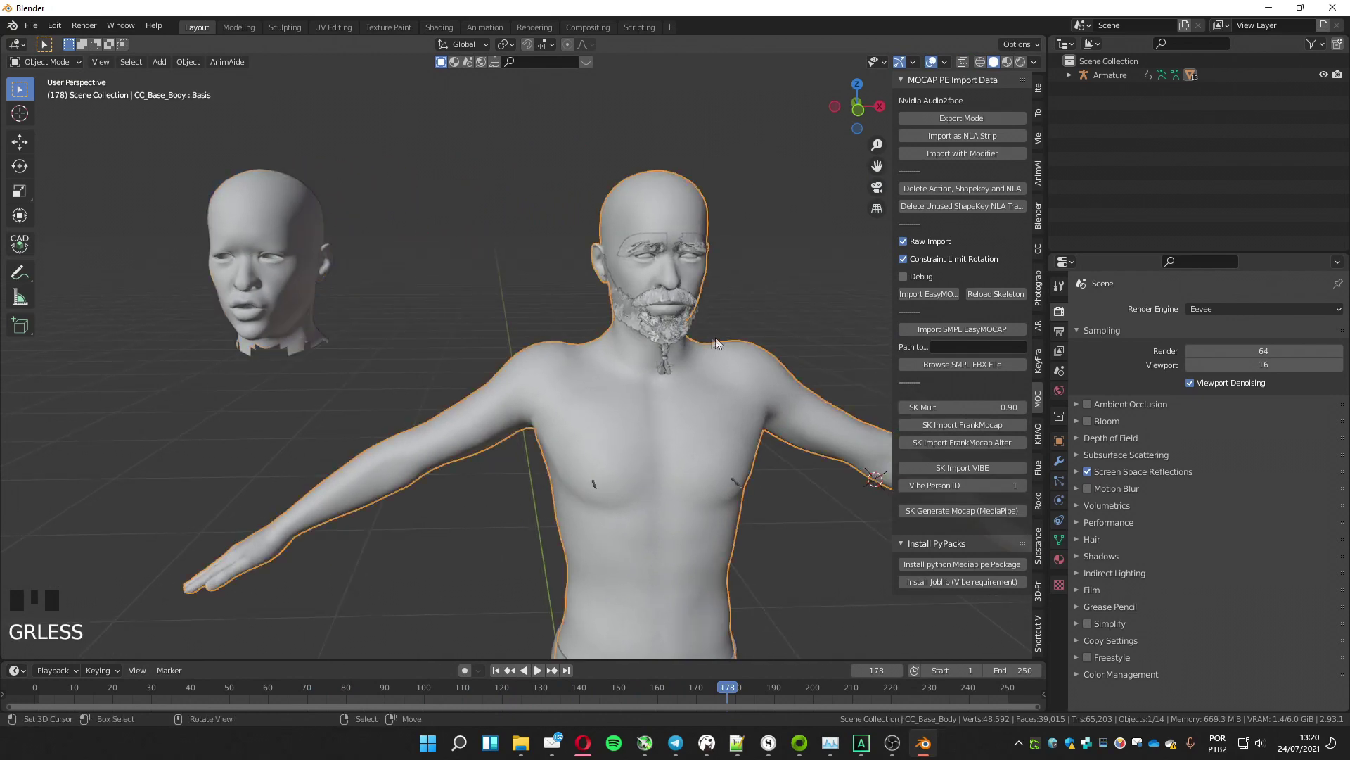
pyautogui.keyDown('ctrl'); pyautogui.moveTo(605, 368); pyautogui.dragTo(578, 415, button='middle'); pyautogui.keyUp('ctrl')
pyautogui.click(578, 415)
pyautogui.keyDown('shift'); pyautogui.click(500, 370); pyautogui.keyUp('shift')
pyautogui.keyDown('shift'); pyautogui.click(549, 325); pyautogui.keyUp('shift')
pyautogui.keyDown('shift'); pyautogui.click(534, 206); pyautogui.keyUp('shift')
pyautogui.keyDown('shift'); pyautogui.click(513, 280); pyautogui.keyUp('shift')
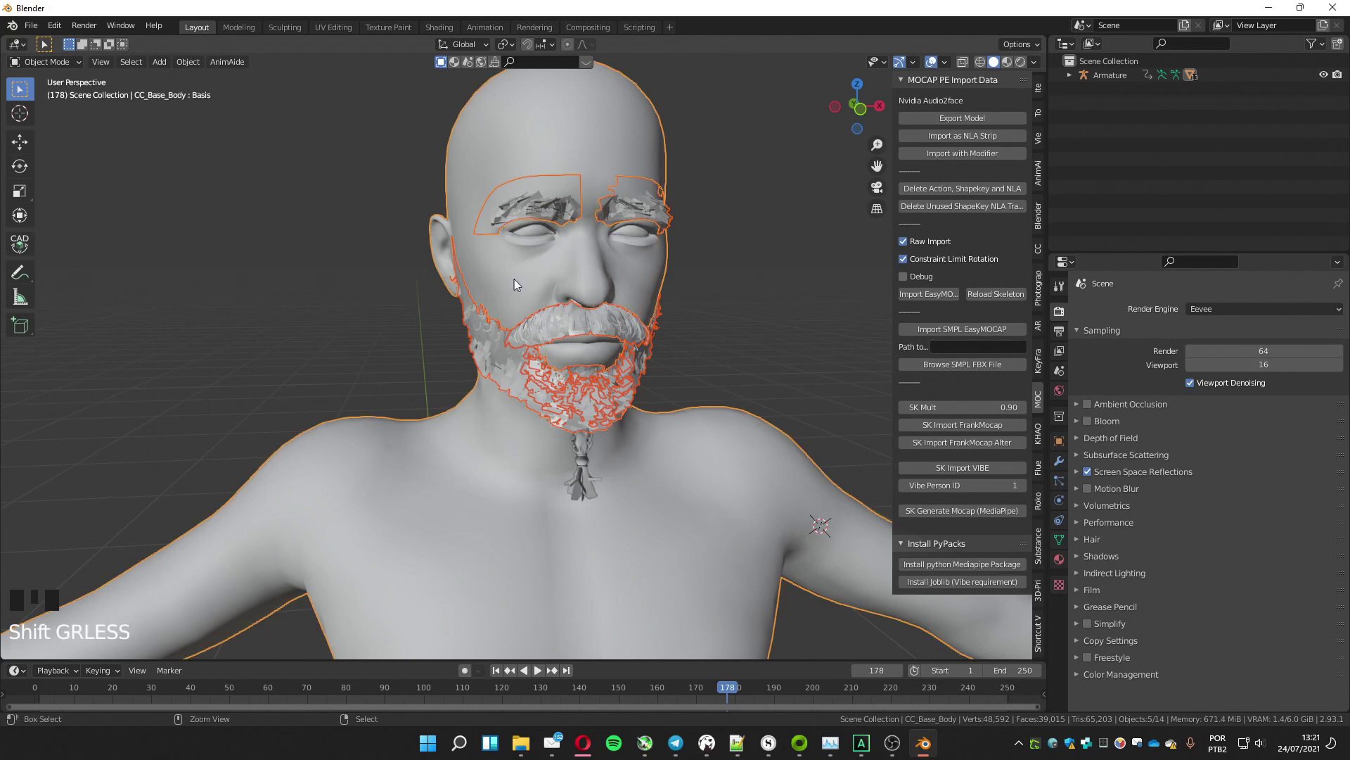
pyautogui.hotkey('ctrl', 'j')
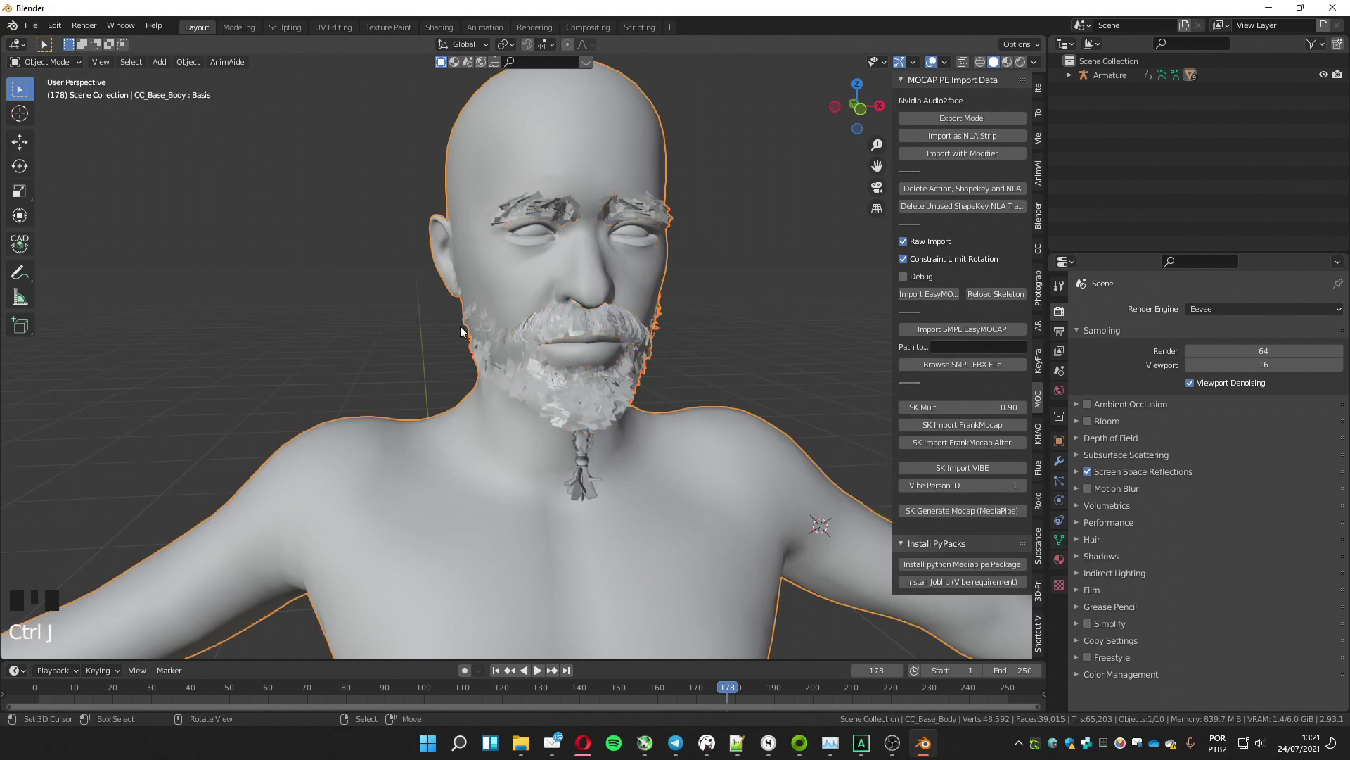
# Select the separate animated head and show its transform values
pyautogui.moveTo(445, 386)
pyautogui.mouseDown(button='middle')
pyautogui.moveTo(437, 374)
pyautogui.moveTo(450, 377)
pyautogui.mouseUp(button='middle')
pyautogui.keyDown('ctrl'); pyautogui.moveTo(360, 309); pyautogui.dragTo(321, 408, button='middle'); pyautogui.keyUp('ctrl')
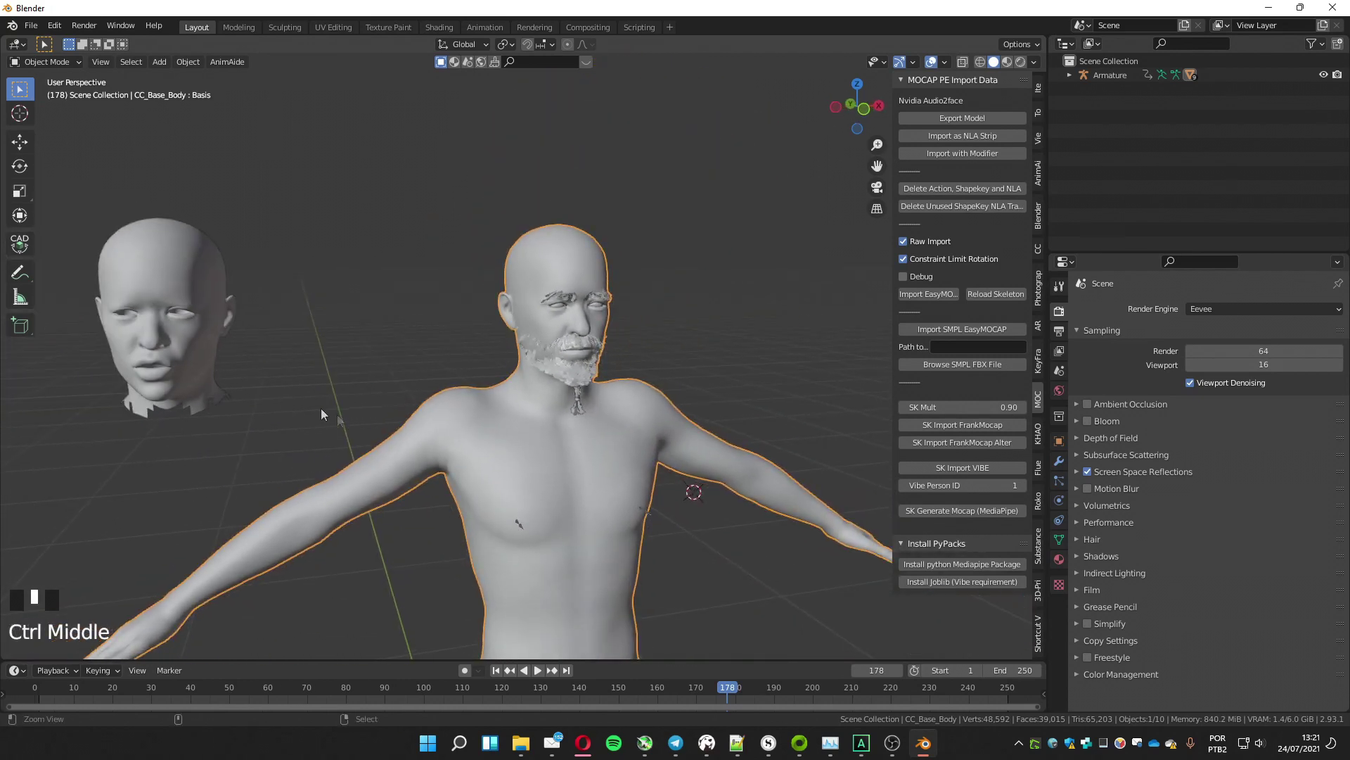
pyautogui.rightClick(184, 278)
pyautogui.press('\\')
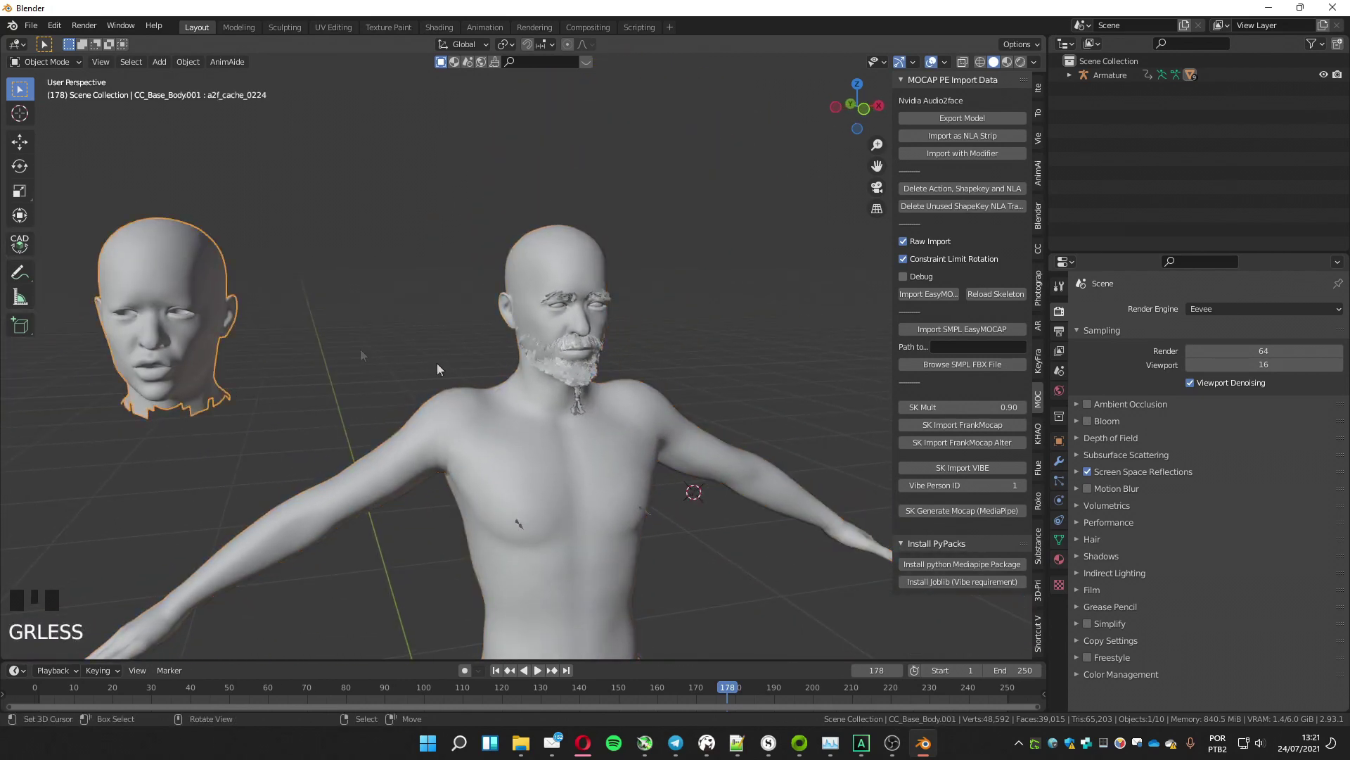
pyautogui.click(1040, 89)
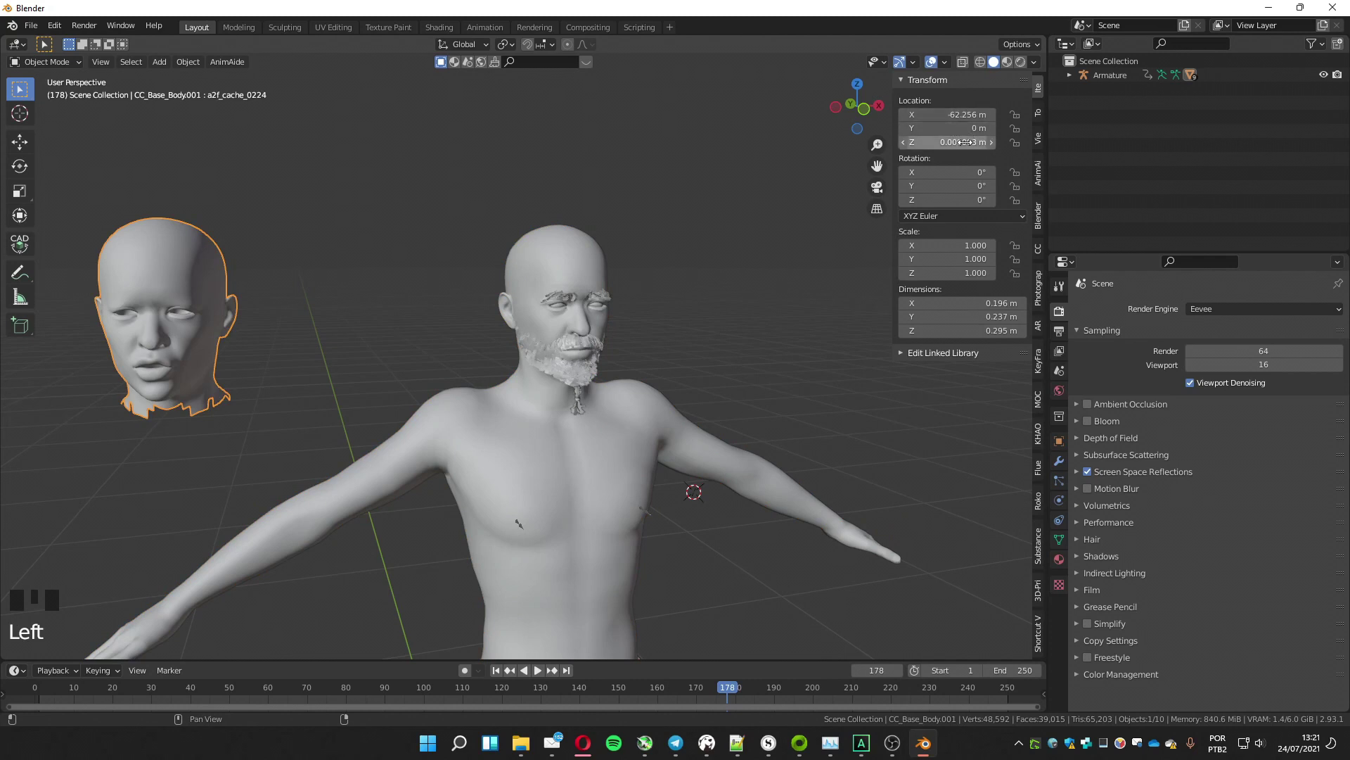
# Reset the Audio2Face head's location onto the body, then select CC_Base_Body and show its mesh data properties
pyautogui.press('BackSpace')
pyautogui.press('BackSpace')
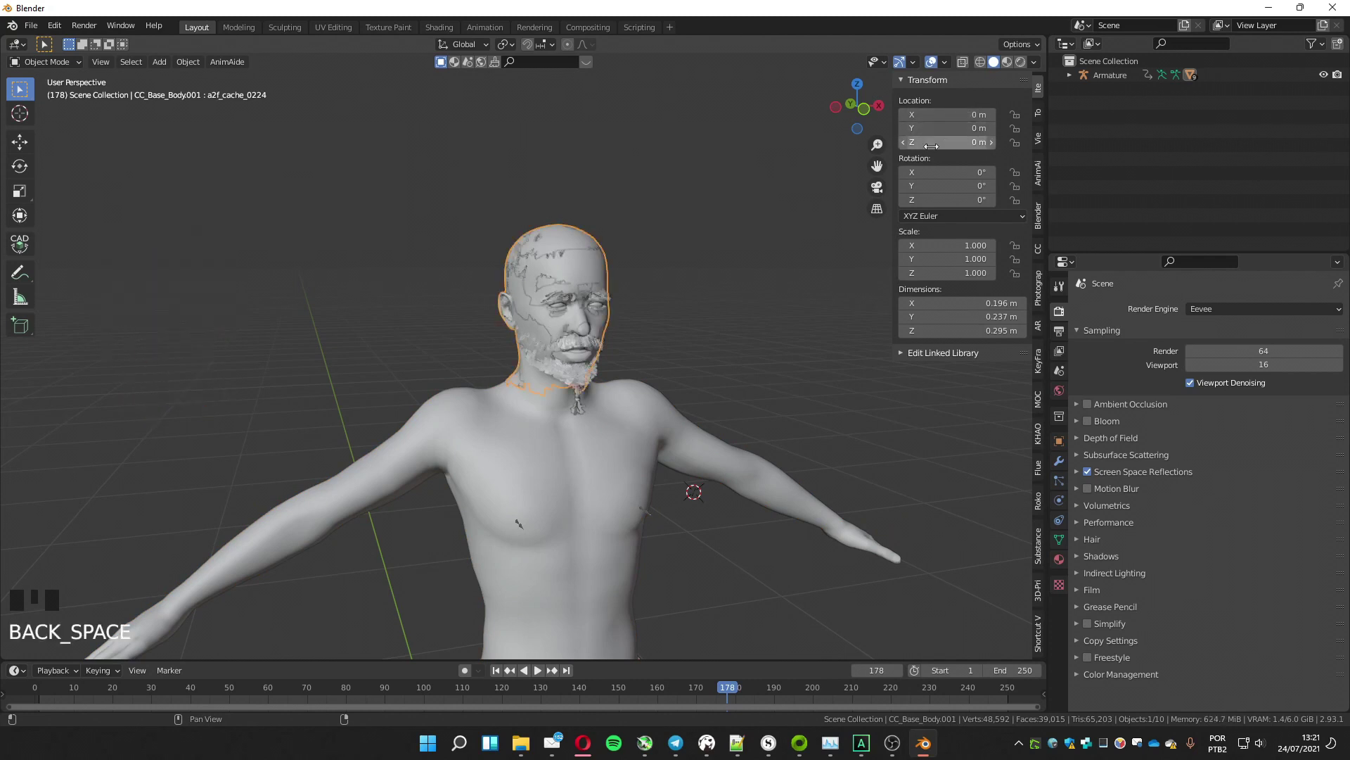
pyautogui.moveTo(446, 301); pyautogui.dragTo(488, 305, button='middle')
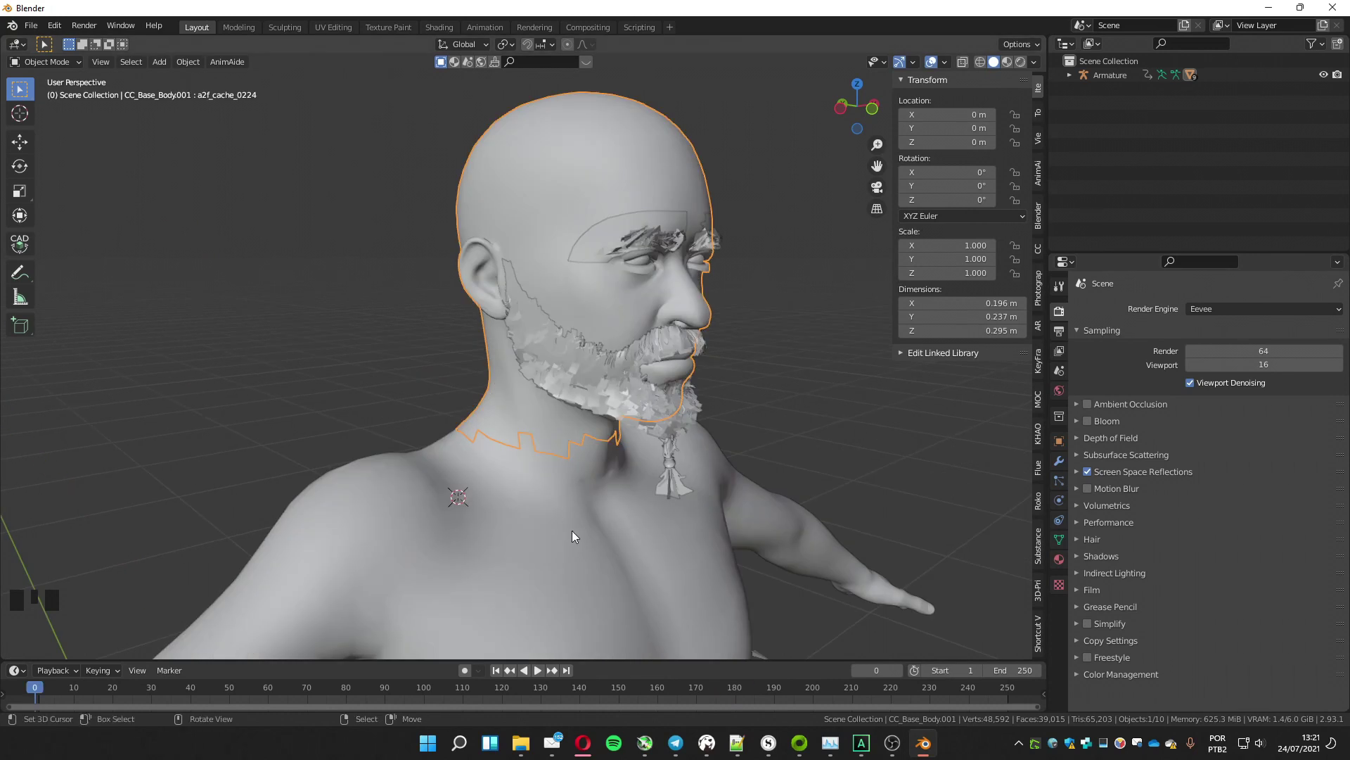
pyautogui.press('less')
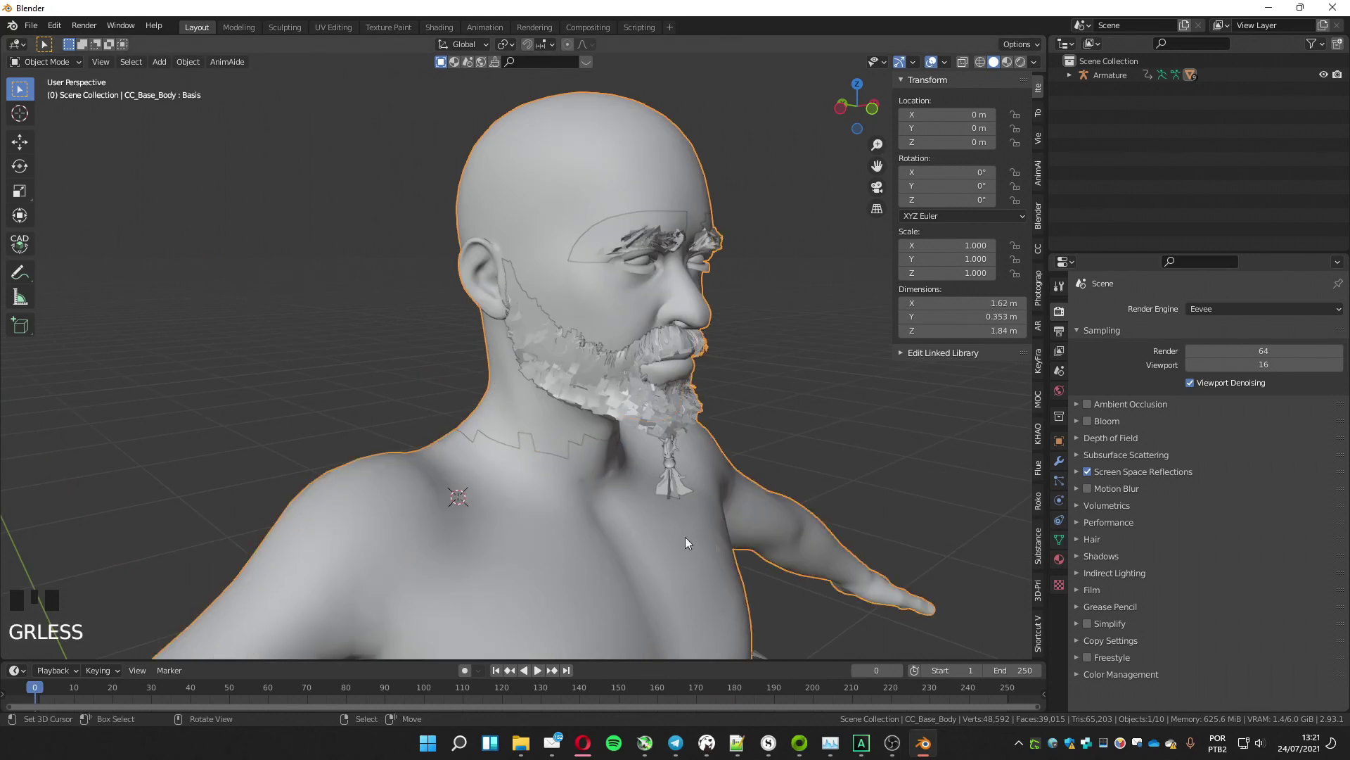
pyautogui.click(1060, 540)
pyautogui.moveTo(1091, 467); pyautogui.dragTo(1092, 437, button='middle')
pyautogui.click(1092, 437)
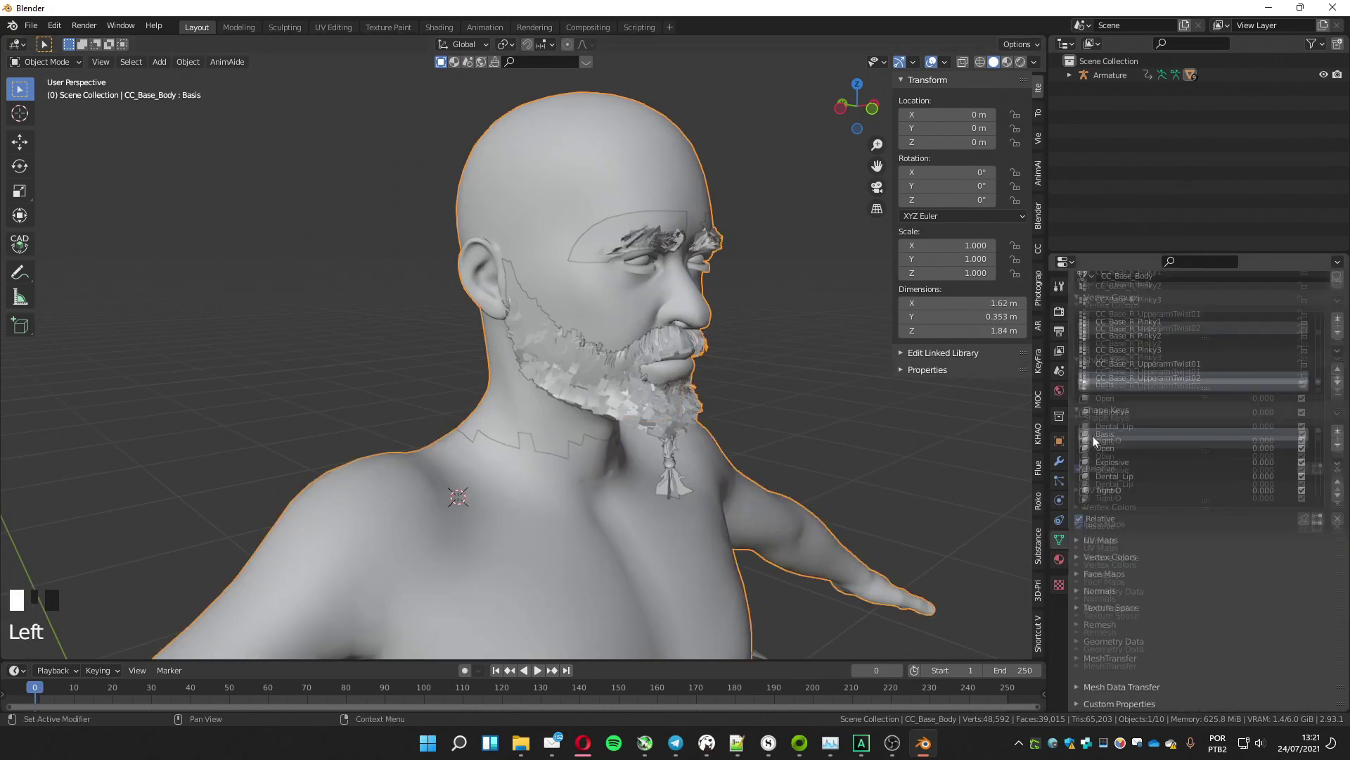
# Transfer shape keys from source CC_Base_Body.001 to the body using World sample space
pyautogui.click(1103, 688)
pyautogui.moveTo(1104, 690); pyautogui.dragTo(1176, 536, button='middle')
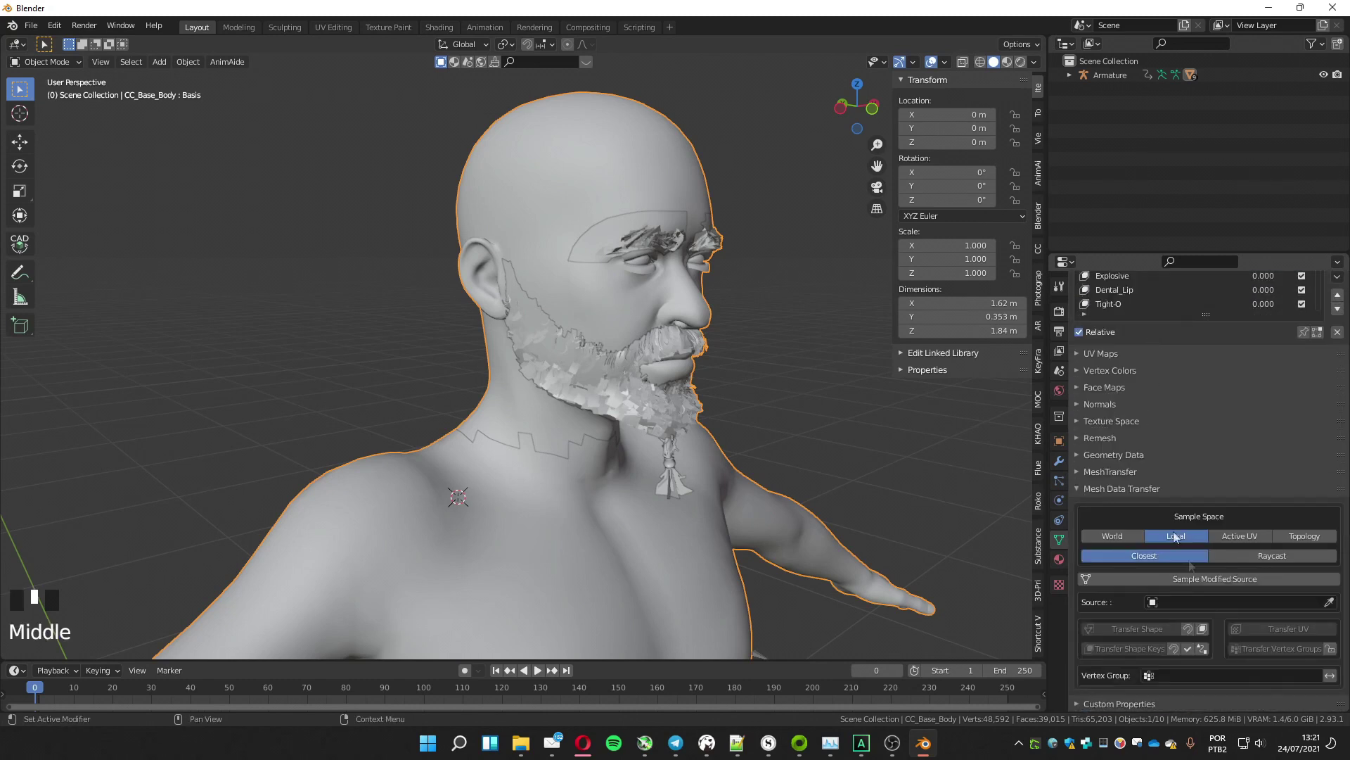
pyautogui.click(1183, 606)
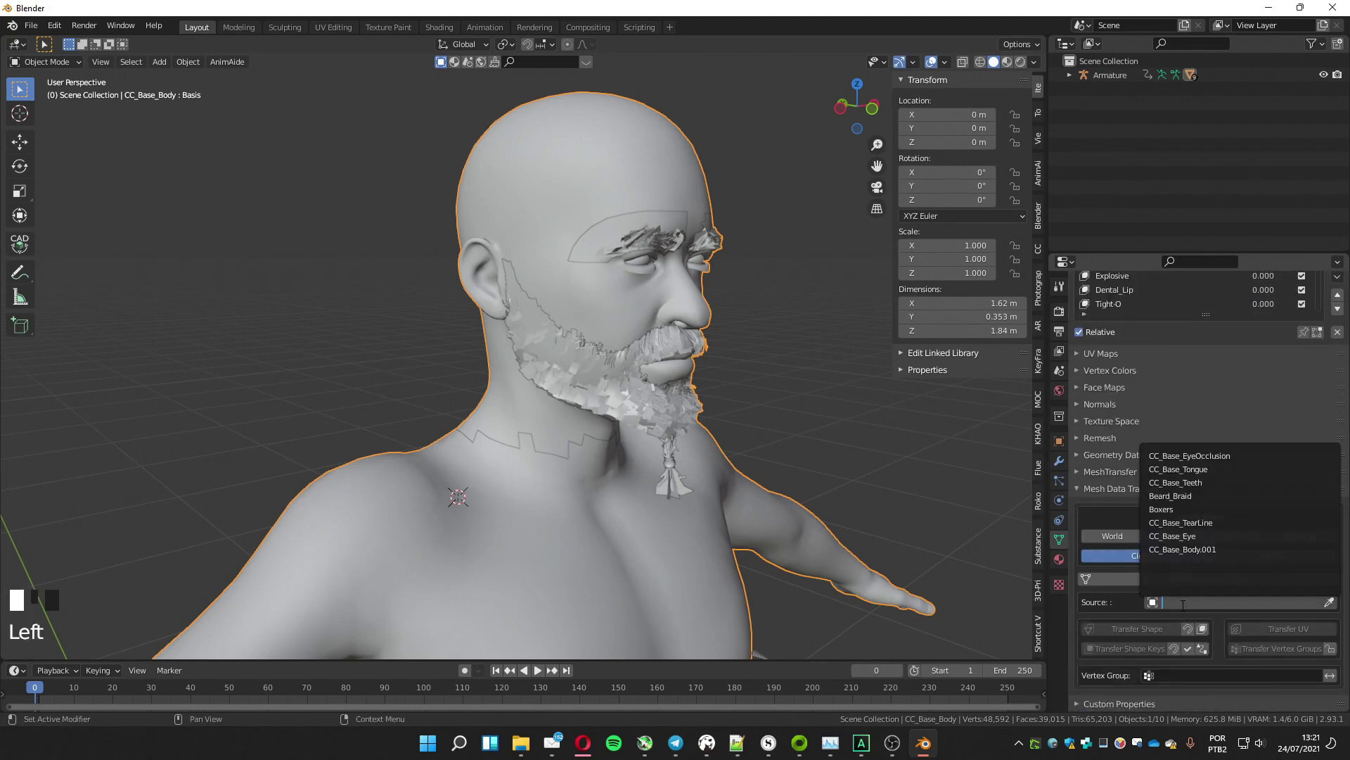
pyautogui.click(1188, 549)
pyautogui.click(1112, 537)
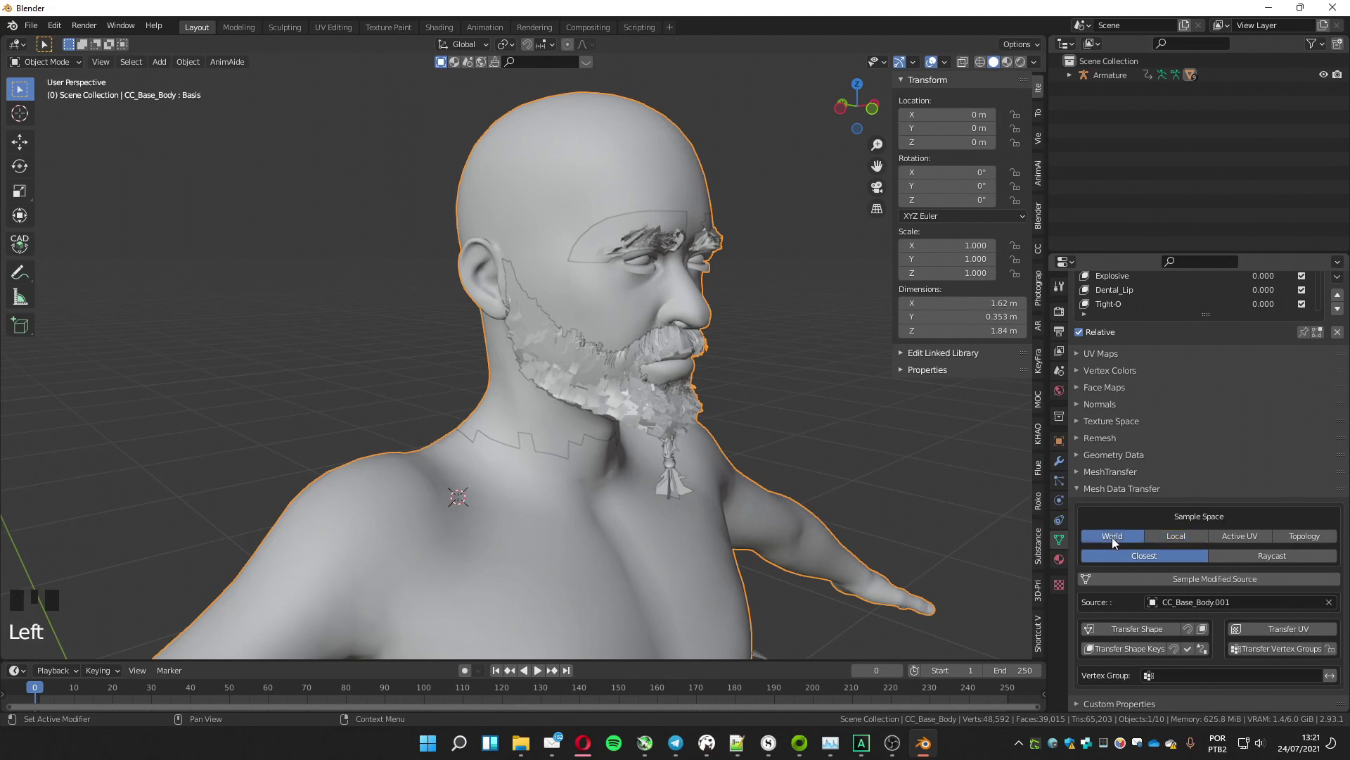
pyautogui.moveTo(1126, 619); pyautogui.dragTo(1134, 654, button='middle')
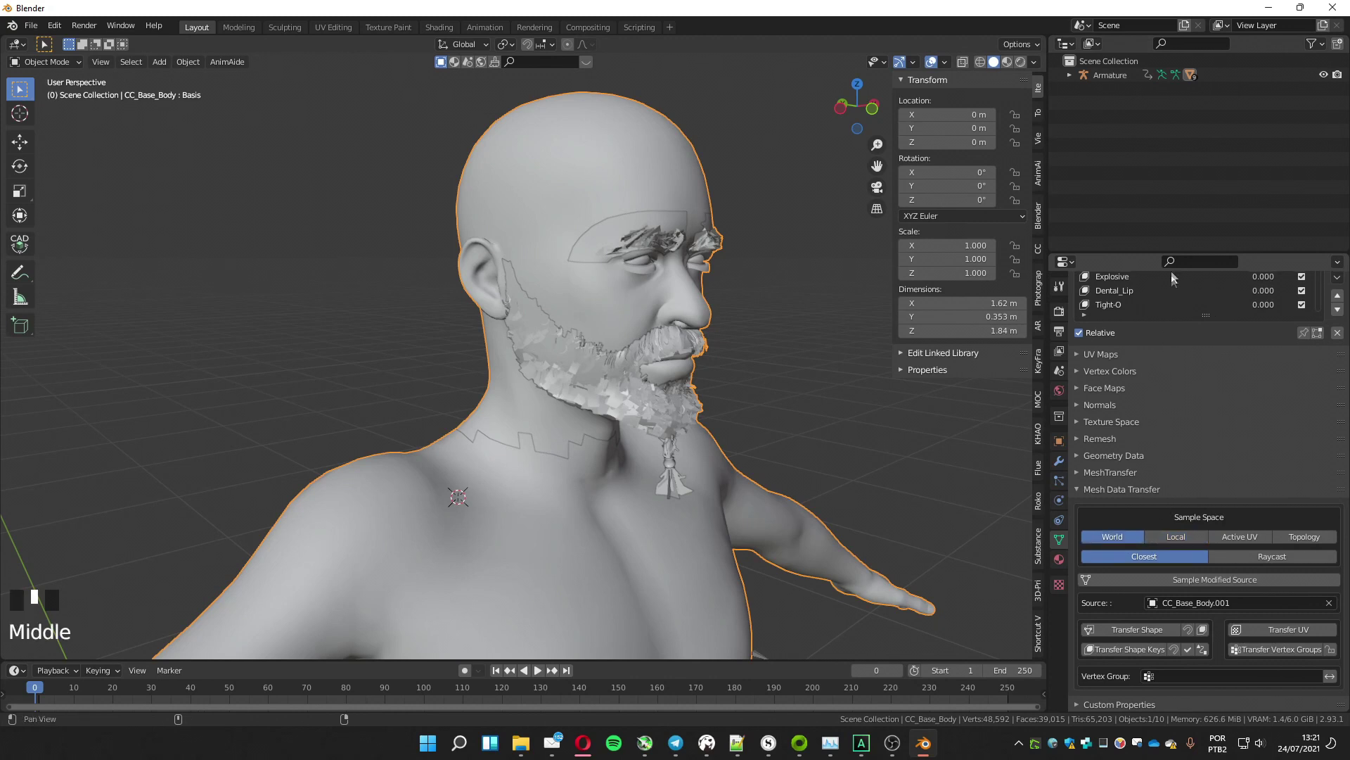
pyautogui.click(1128, 650)
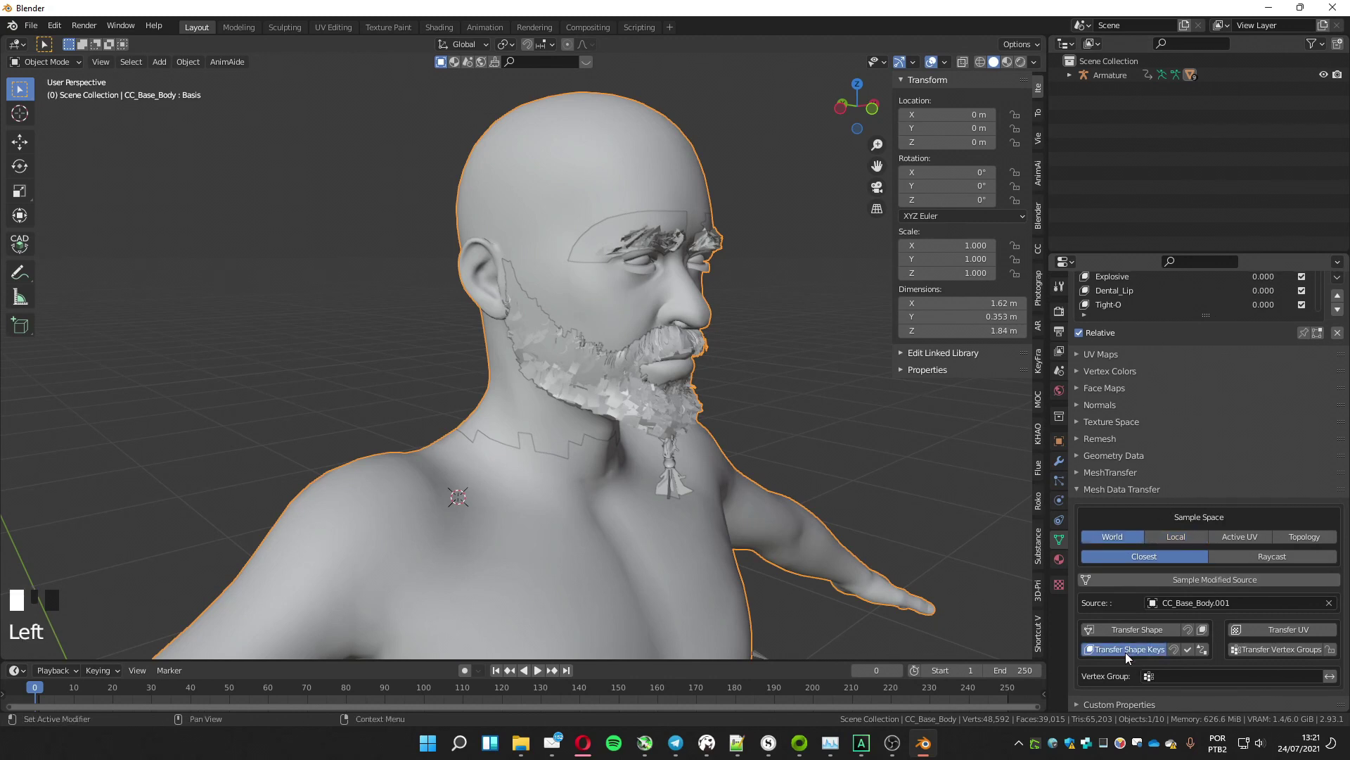
# Move the Audio2Face head aside along X, hide it, and select CC_Base_Body
pyautogui.press('g')
pyautogui.press('x')
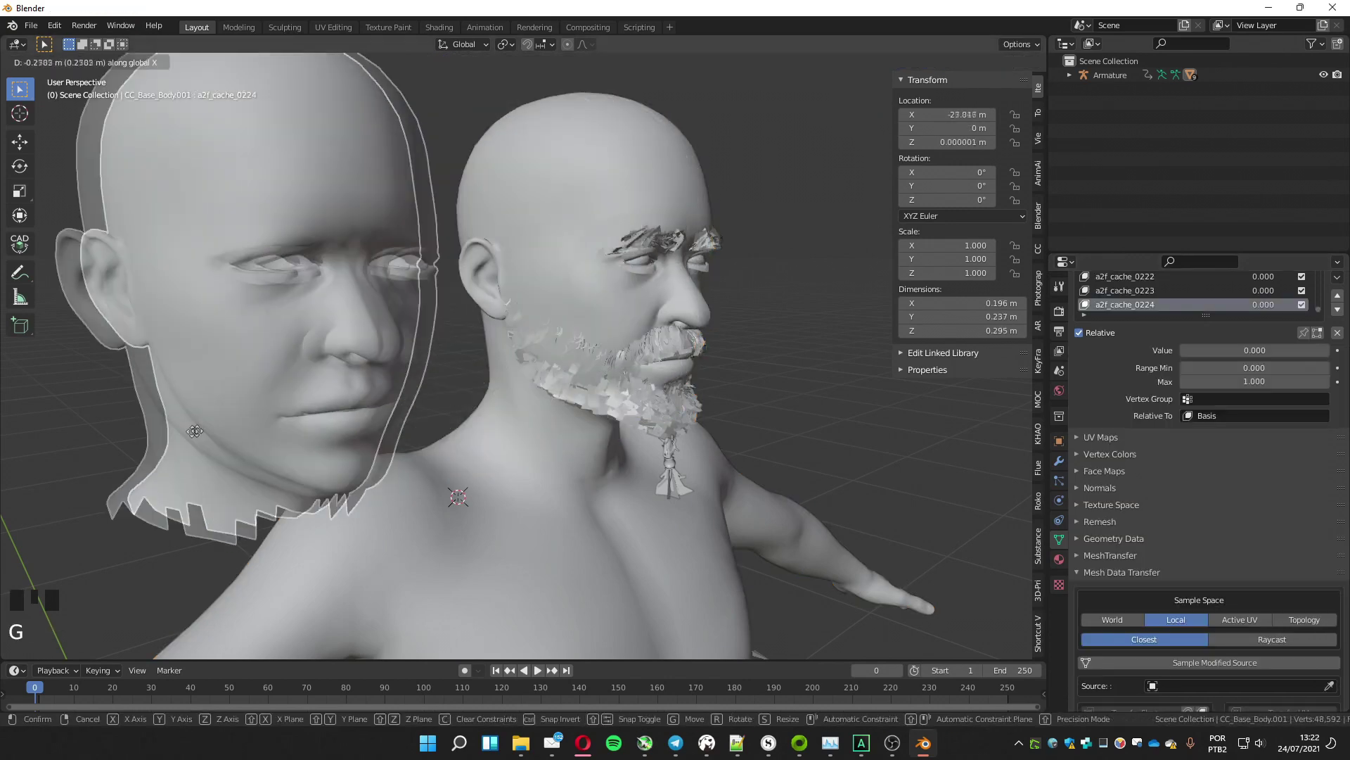
pyautogui.click(306, 373)
pyautogui.press('h')
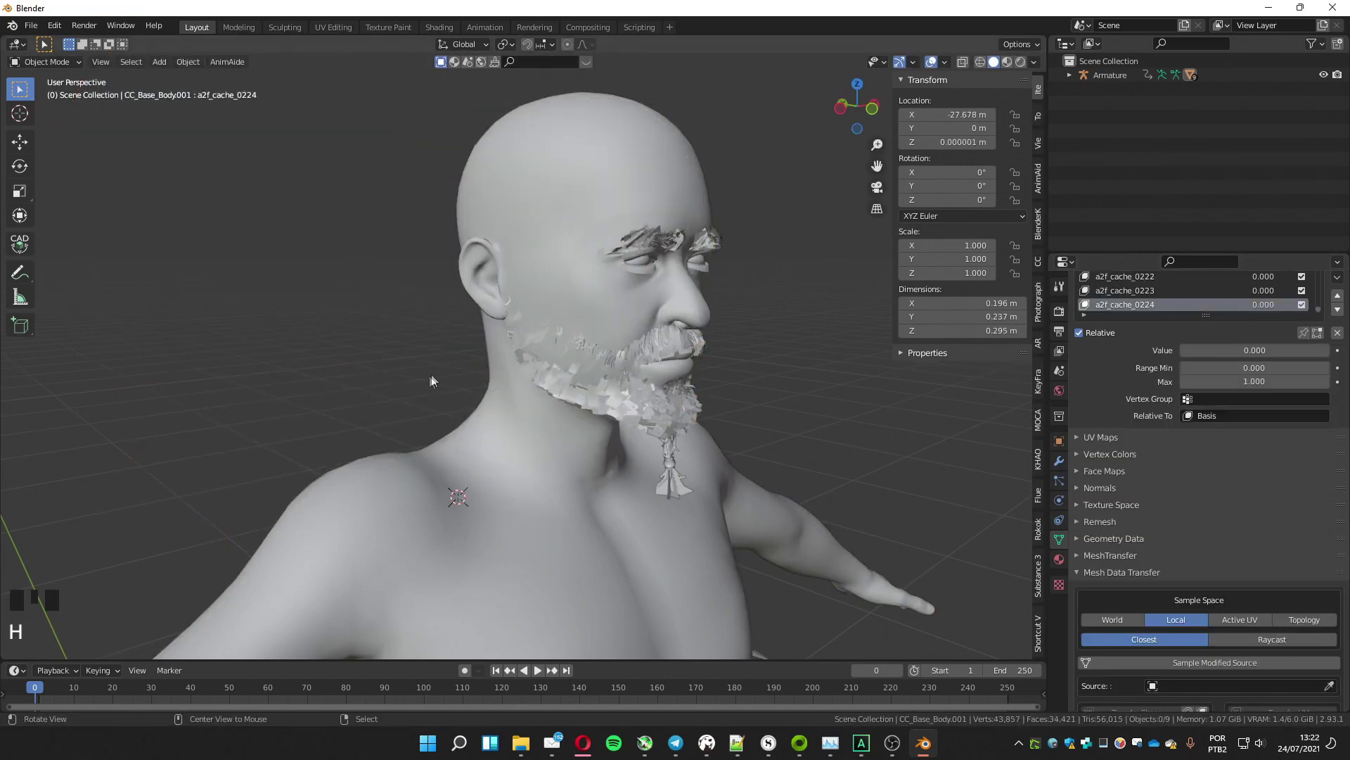
pyautogui.moveTo(431, 380); pyautogui.dragTo(383, 370, button='middle')
pyautogui.click(380, 457)
# Split the viewport and turn the lower area into a Dope Sheet Shape Key Editor
pyautogui.moveTo(3, 657); pyautogui.dragTo(3, 379)
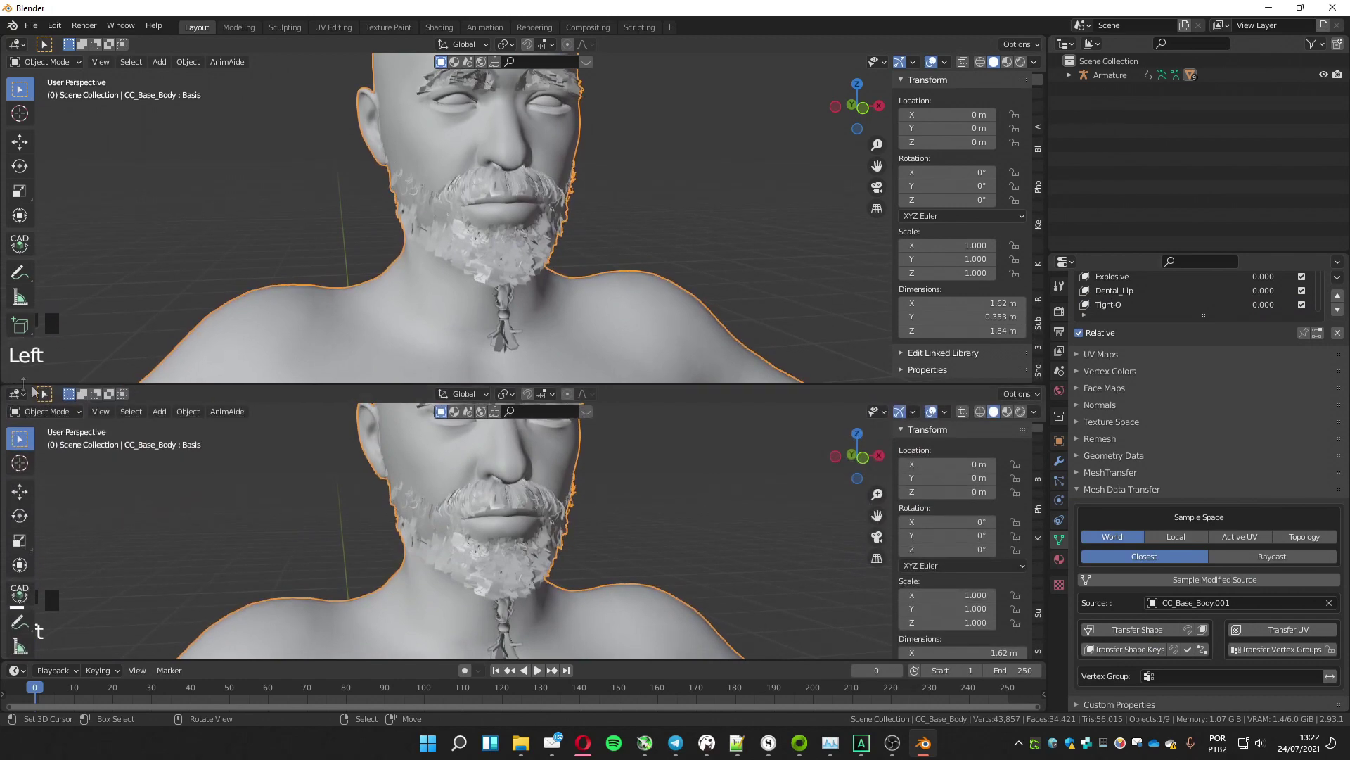
pyautogui.moveTo(175, 514); pyautogui.dragTo(211, 531, button='middle')
pyautogui.click(16, 395)
pyautogui.click(201, 434)
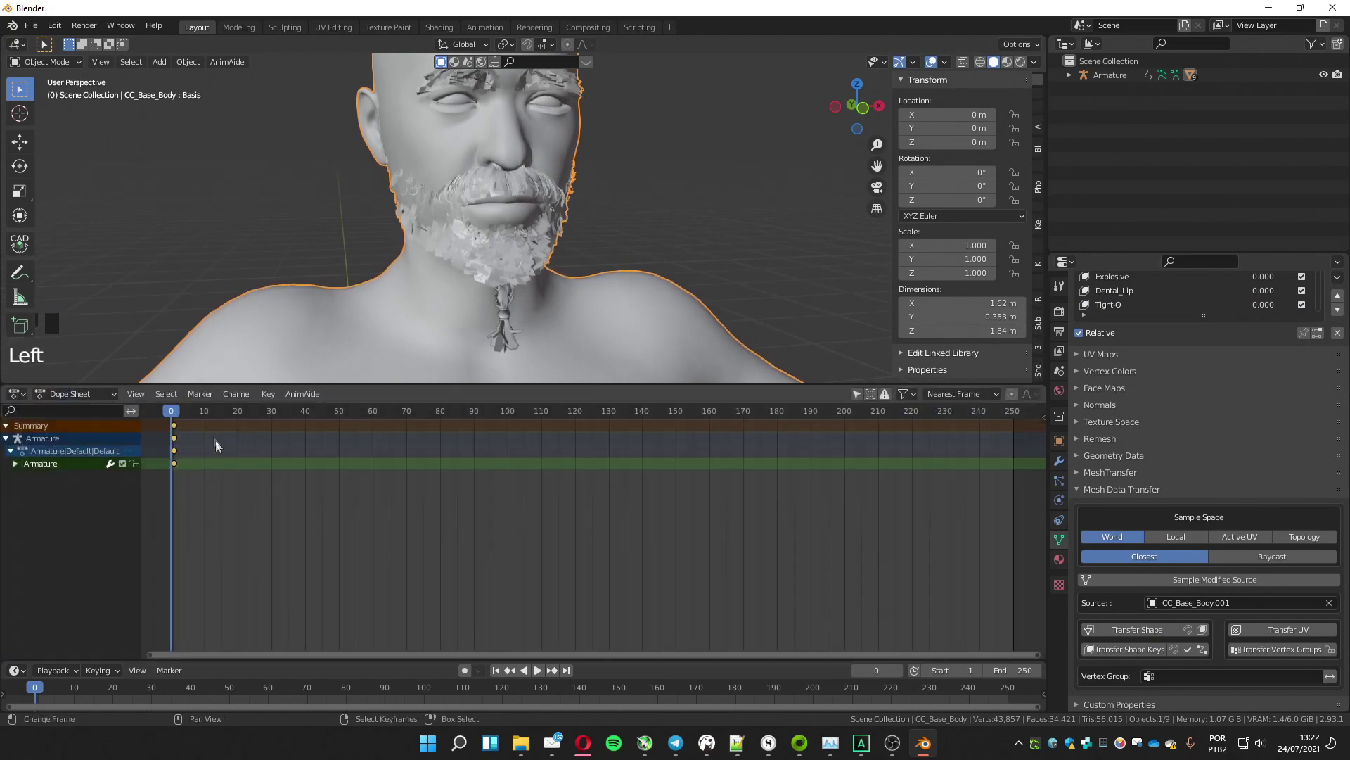
pyautogui.hotkey('ctrl', 'z')
pyautogui.click(54, 395)
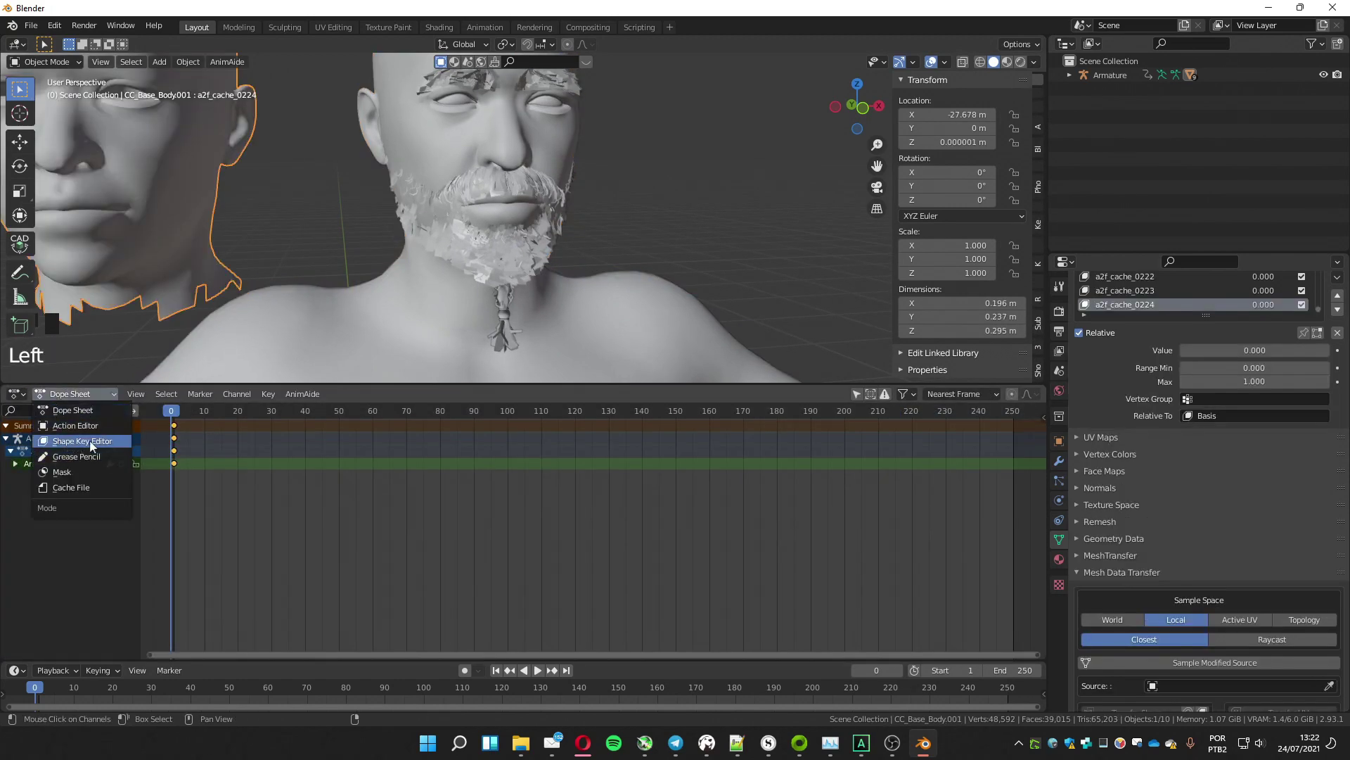
pyautogui.click(90, 441)
pyautogui.hotkey('ctrl', 'z')
# Assign the a2f_cache action to the body, then play and scrub the lip-sync around frames 101–117
pyautogui.click(472, 394)
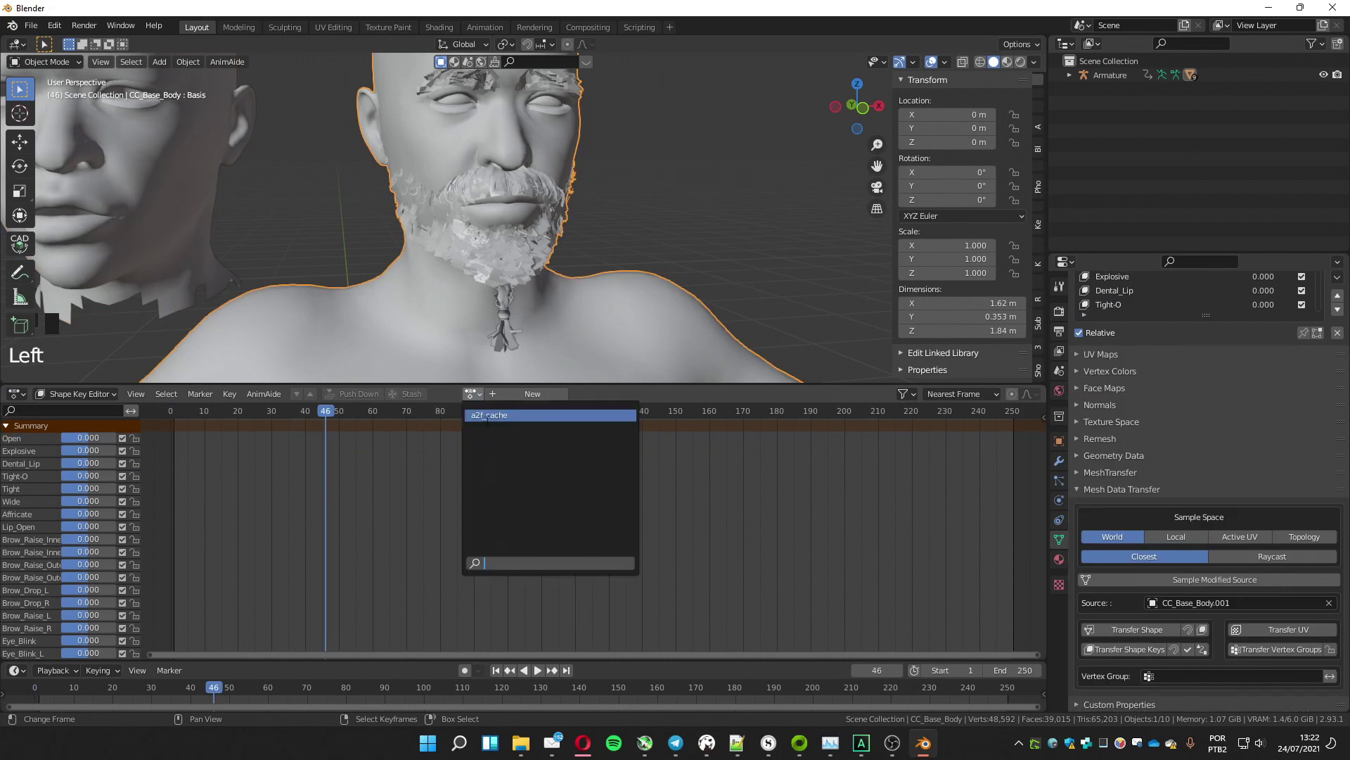
pyautogui.click(492, 419)
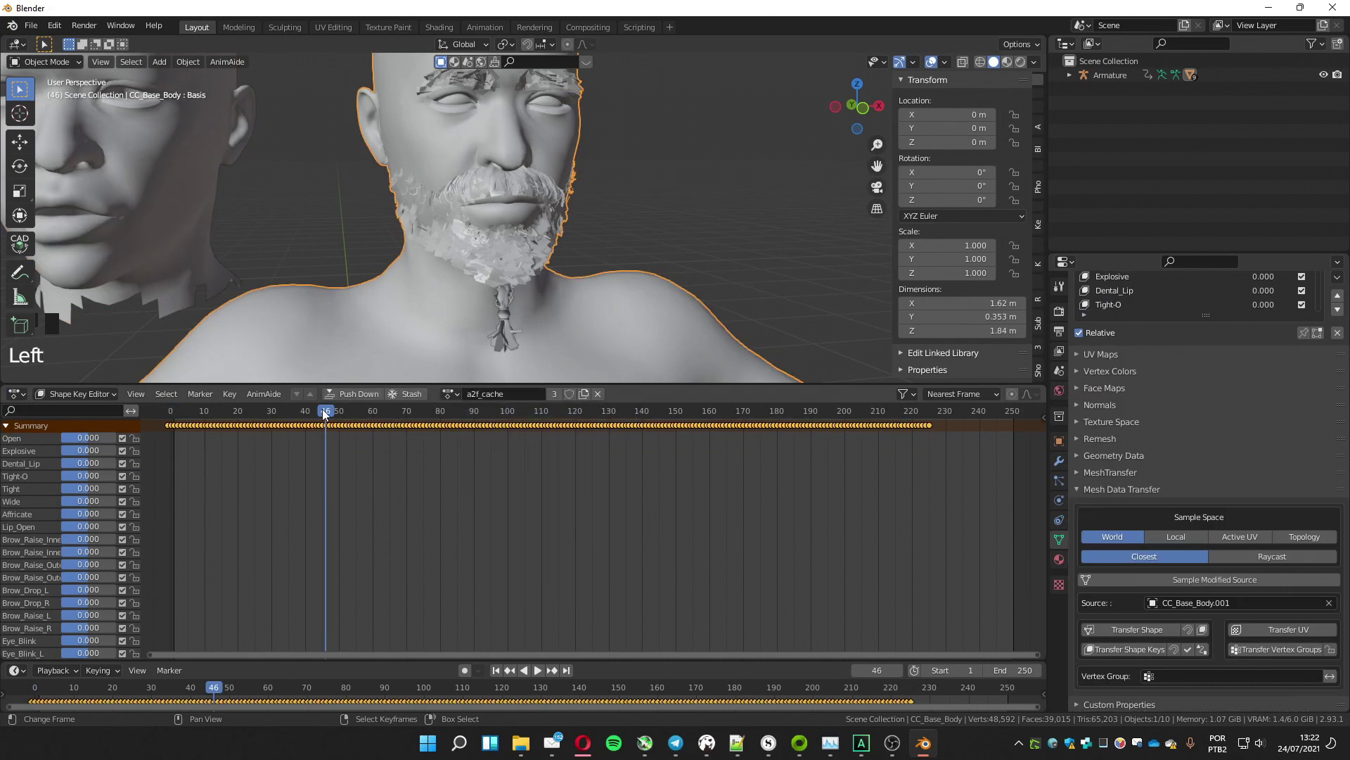
pyautogui.press('space')
pyautogui.moveTo(363, 405); pyautogui.dragTo(420, 407)
pyautogui.keyDown('ctrl'); pyautogui.moveTo(386, 327); pyautogui.dragTo(395, 366, button='middle'); pyautogui.keyUp('ctrl')
pyautogui.moveTo(409, 409); pyautogui.dragTo(528, 397)
pyautogui.click(513, 411)
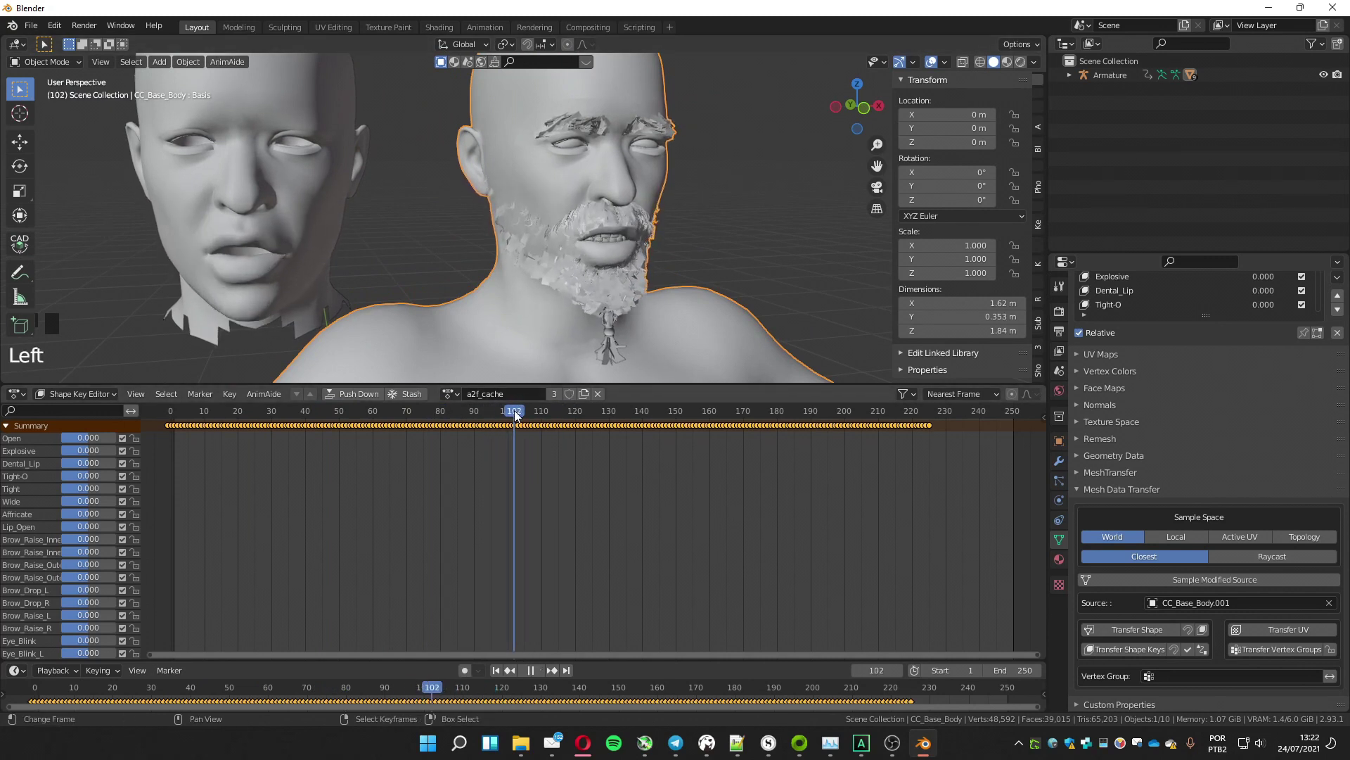
pyautogui.click(518, 414)
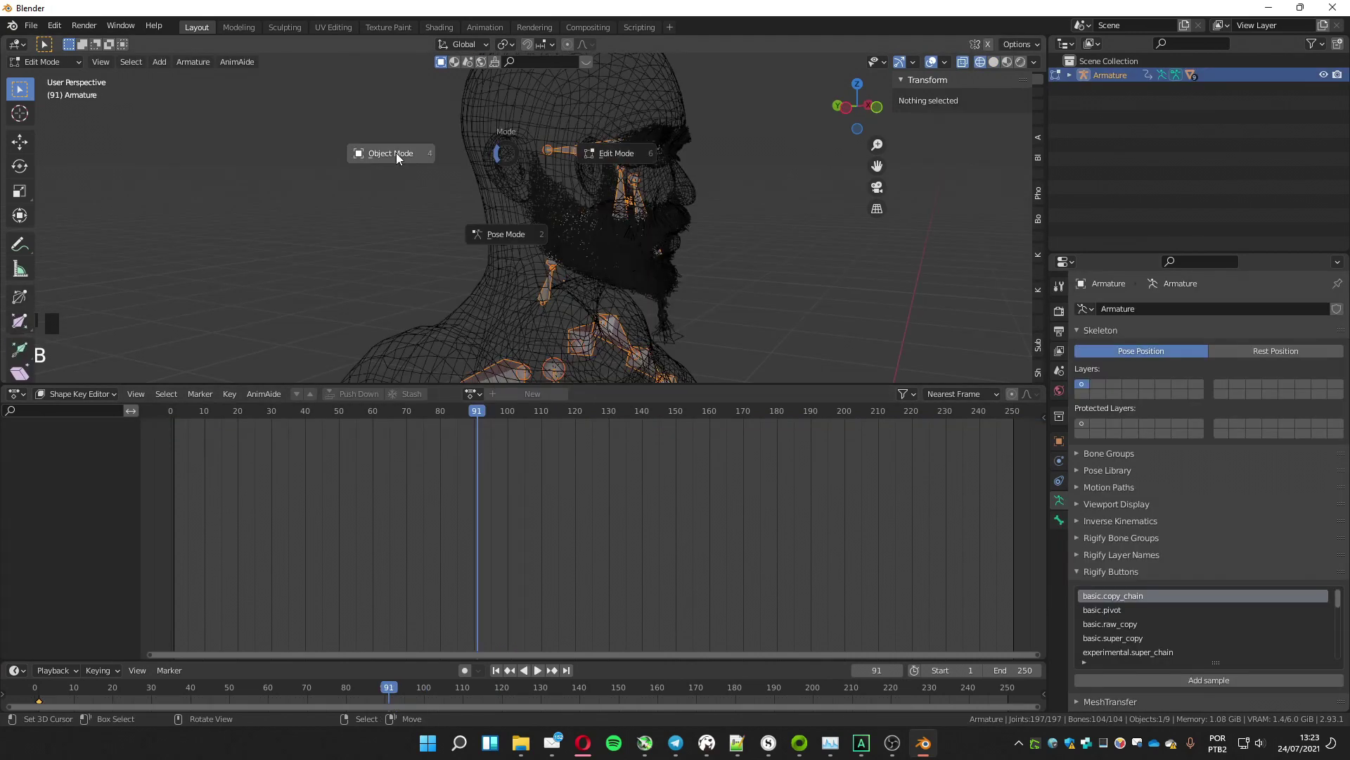
# Hide the CC_Base_Body mesh and put the armature into Edit Mode
pyautogui.press('Tab')
pyautogui.rightClick(484, 127)
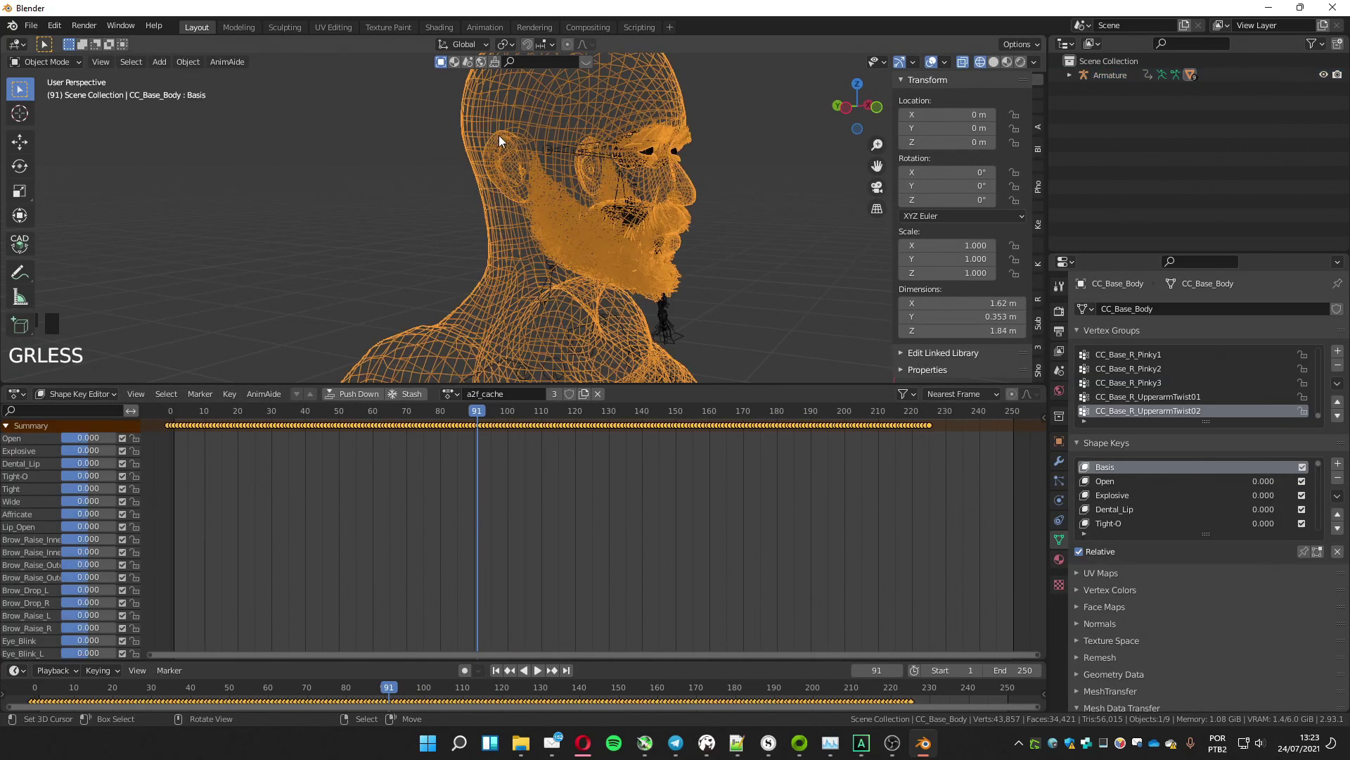
pyautogui.press('h')
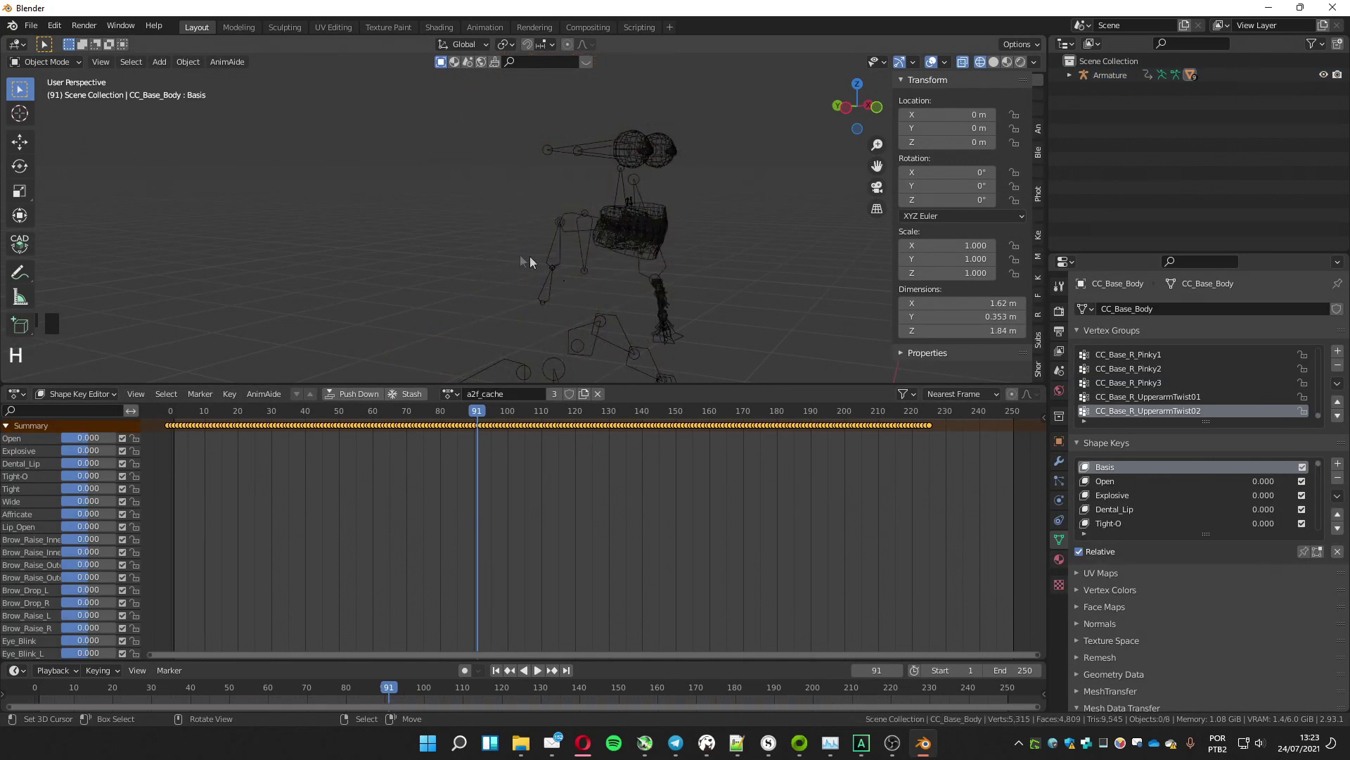
pyautogui.rightClick(556, 250)
pyautogui.press('Tab')
pyautogui.click(656, 261)
# Duplicate CC_Base_JawRoot in place and lower the copy's tail Z to 157.96 m
pyautogui.moveTo(498, 291); pyautogui.dragTo(416, 257, button='middle')
pyautogui.click(479, 244)
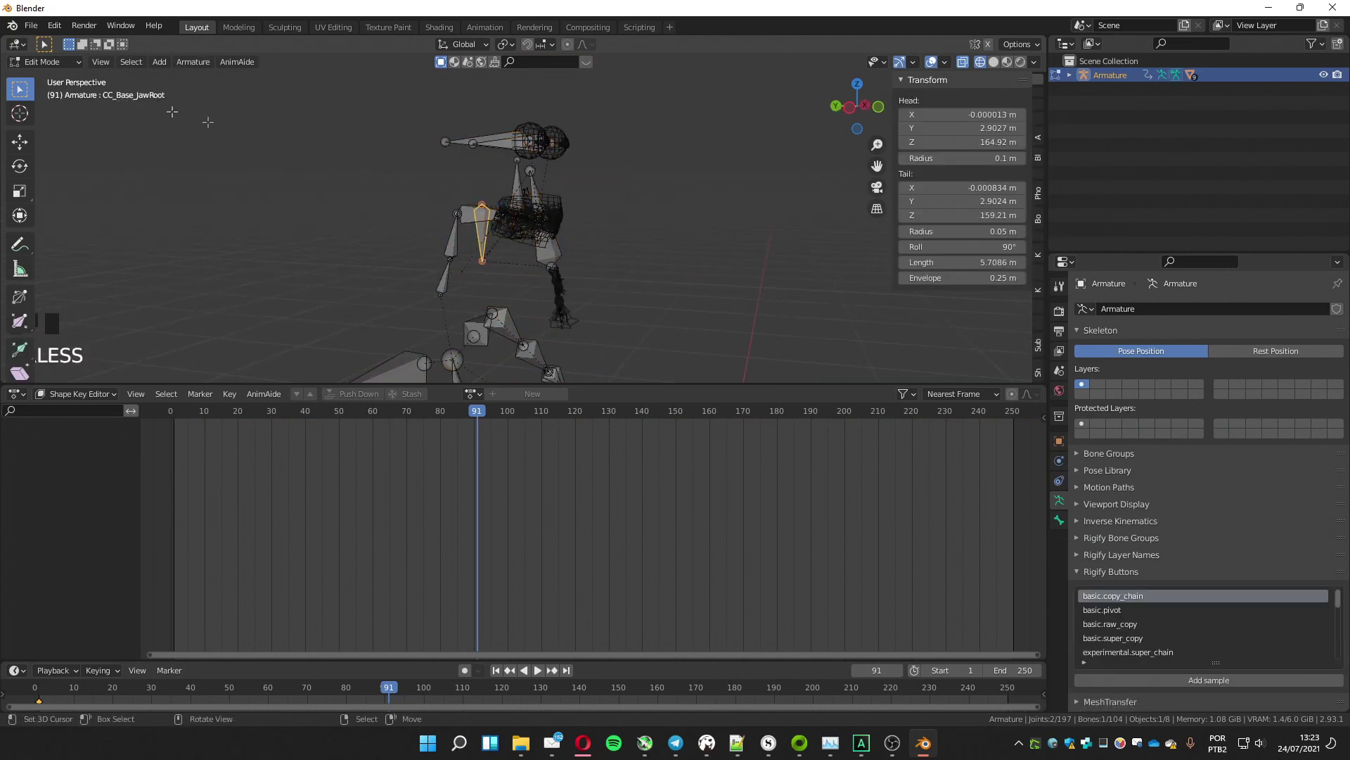
pyautogui.hotkey('shift', 'd')
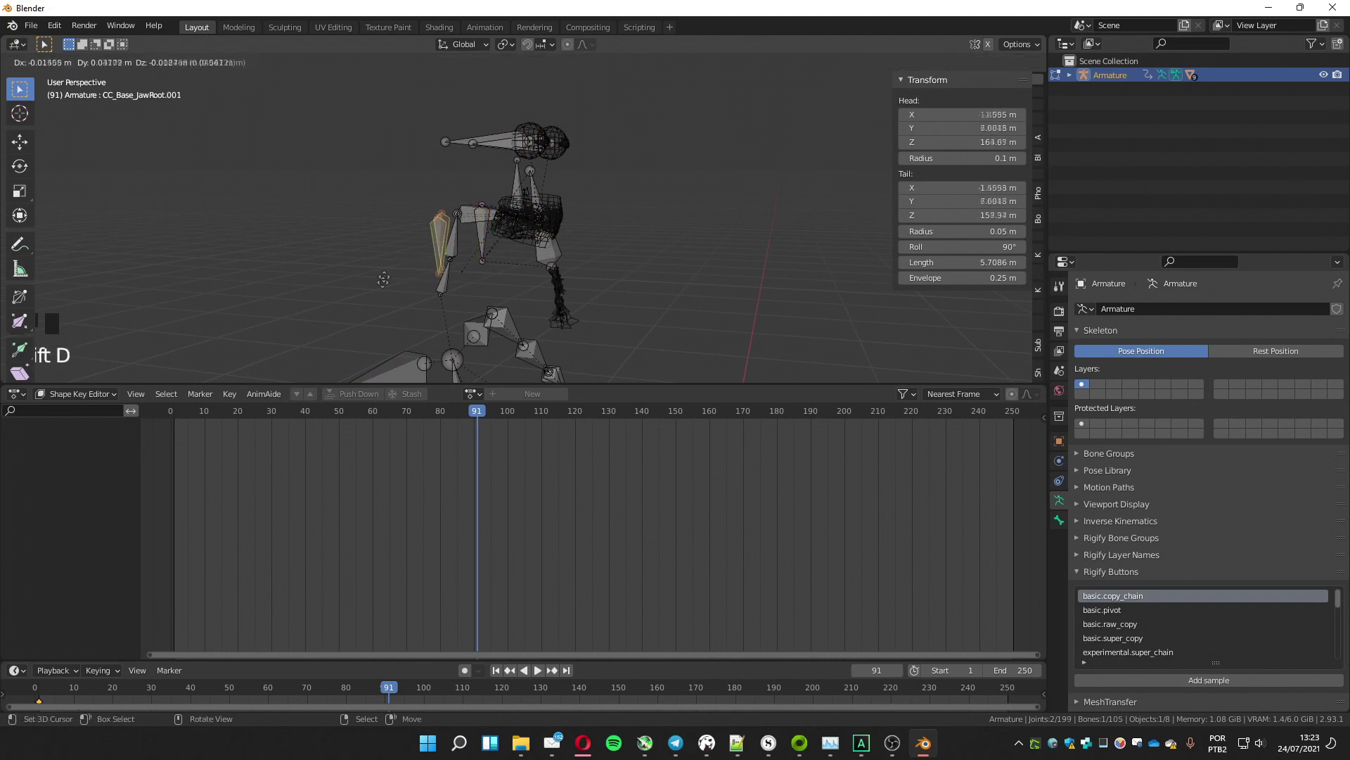
pyautogui.press('Escape')
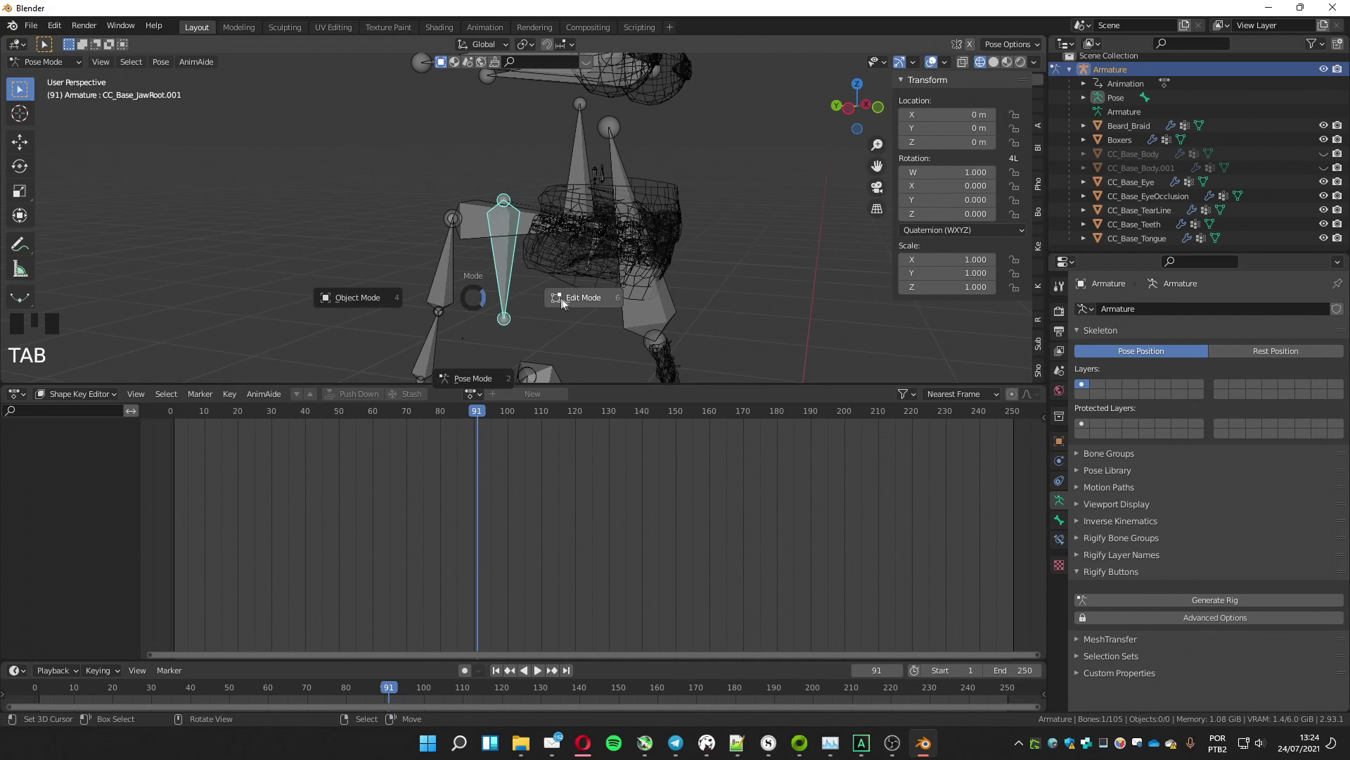
pyautogui.press('Tab')
pyautogui.press('b')
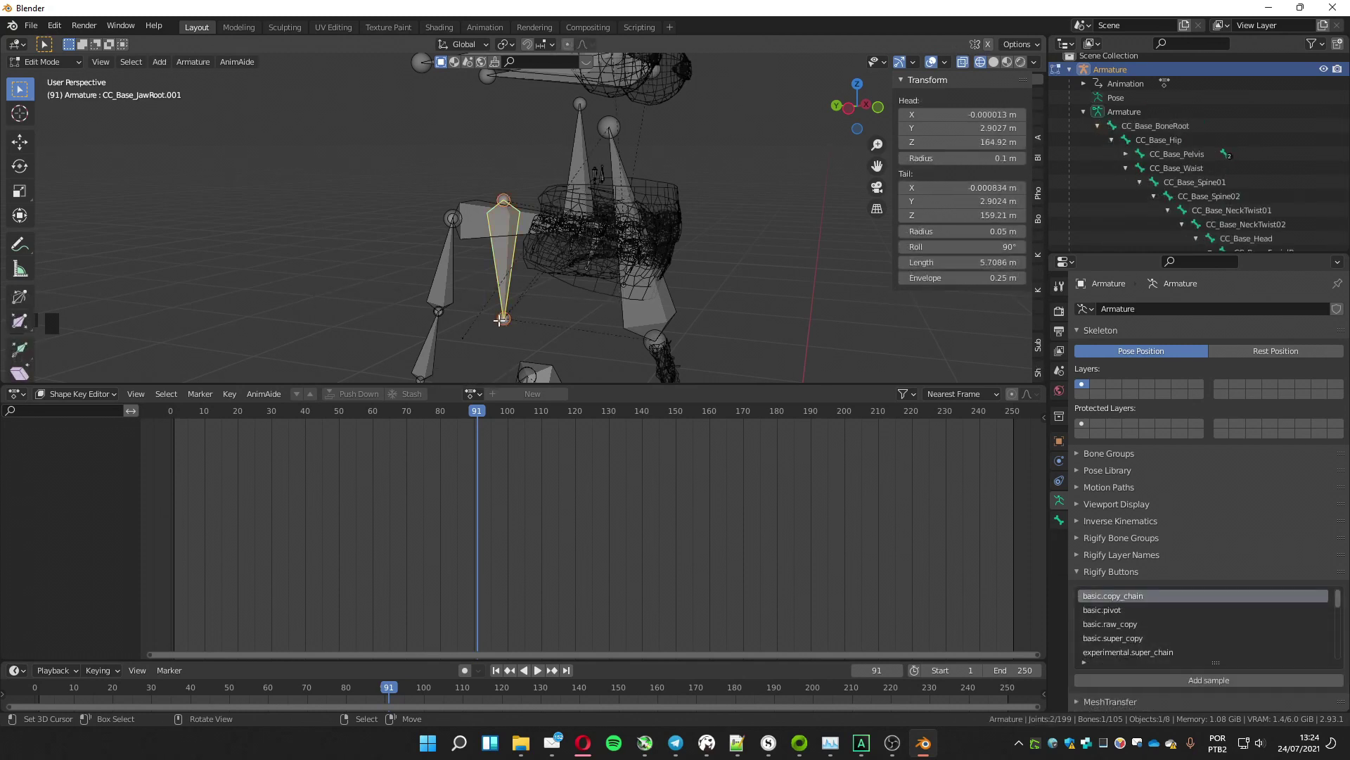
pyautogui.press('Escape')
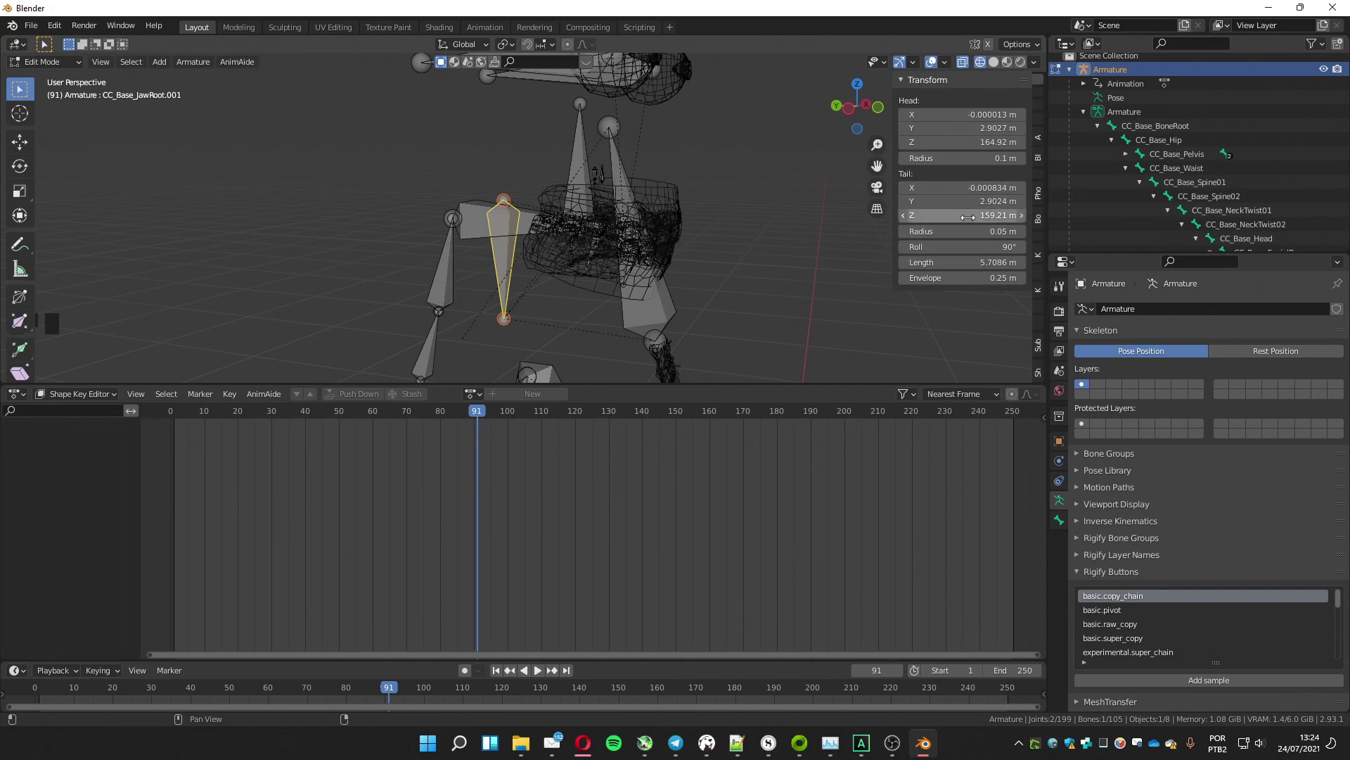
pyautogui.press('shift')
pyautogui.keyDown('shift'); pyautogui.moveTo(967, 216); pyautogui.dragTo(876, 223); pyautogui.keyUp('shift')
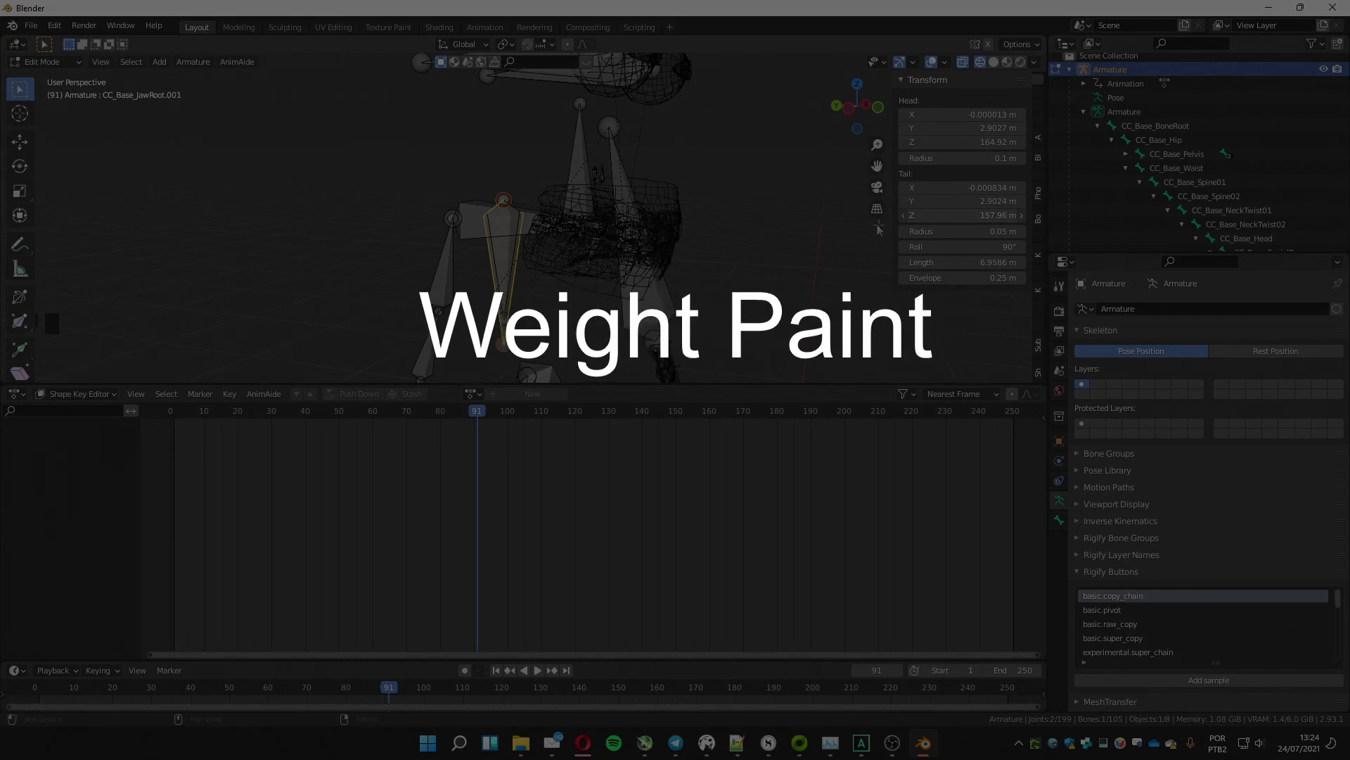
# In Pose Mode, check both jaw bones, CC_Base_JawRoot and CC_Base_JawRoot.001
pyautogui.press('Tab')
pyautogui.click(503, 320)
pyautogui.press('less')
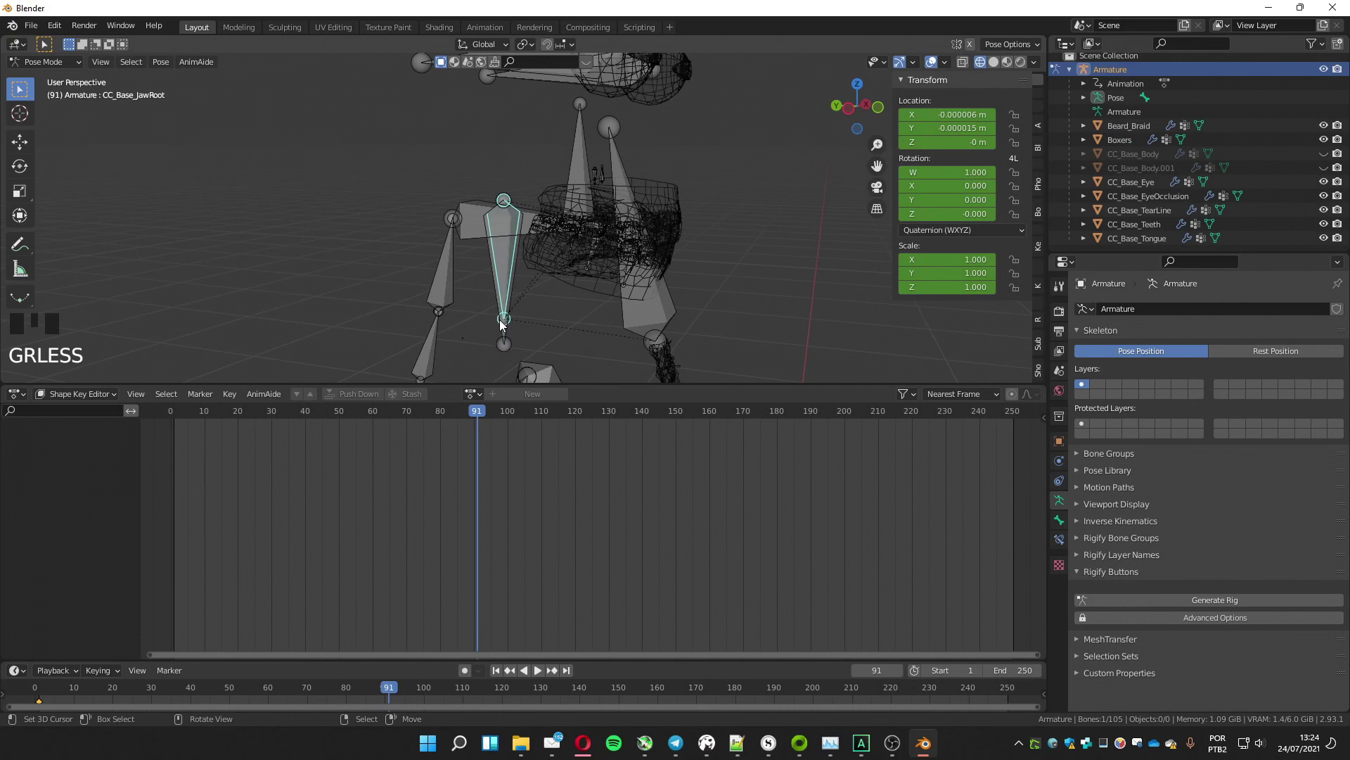
pyautogui.click(505, 344)
pyautogui.press('less')
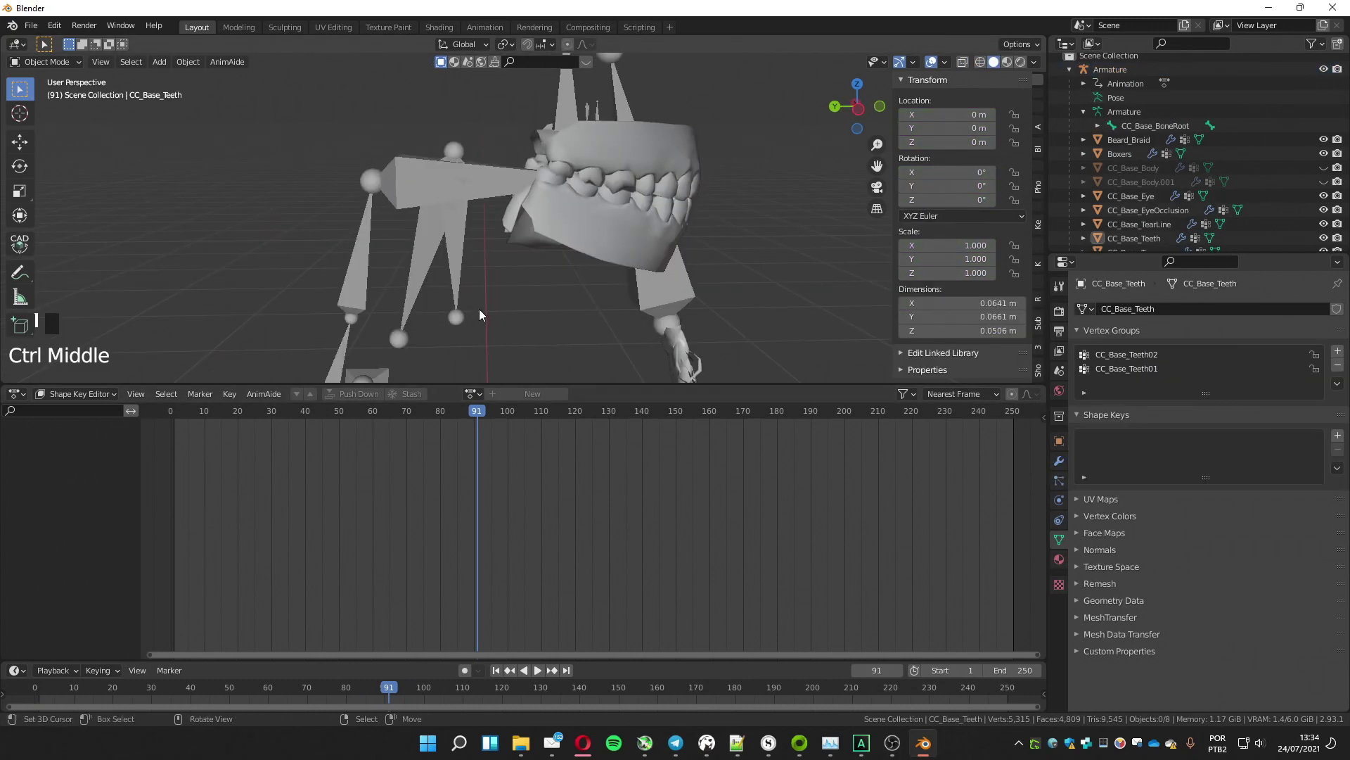
# Switch to wireframe and select the armature plus CC_Base_Teeth as the active object
pyautogui.hotkey('shift', 'z')
pyautogui.moveTo(480, 304); pyautogui.dragTo(476, 301, button='middle')
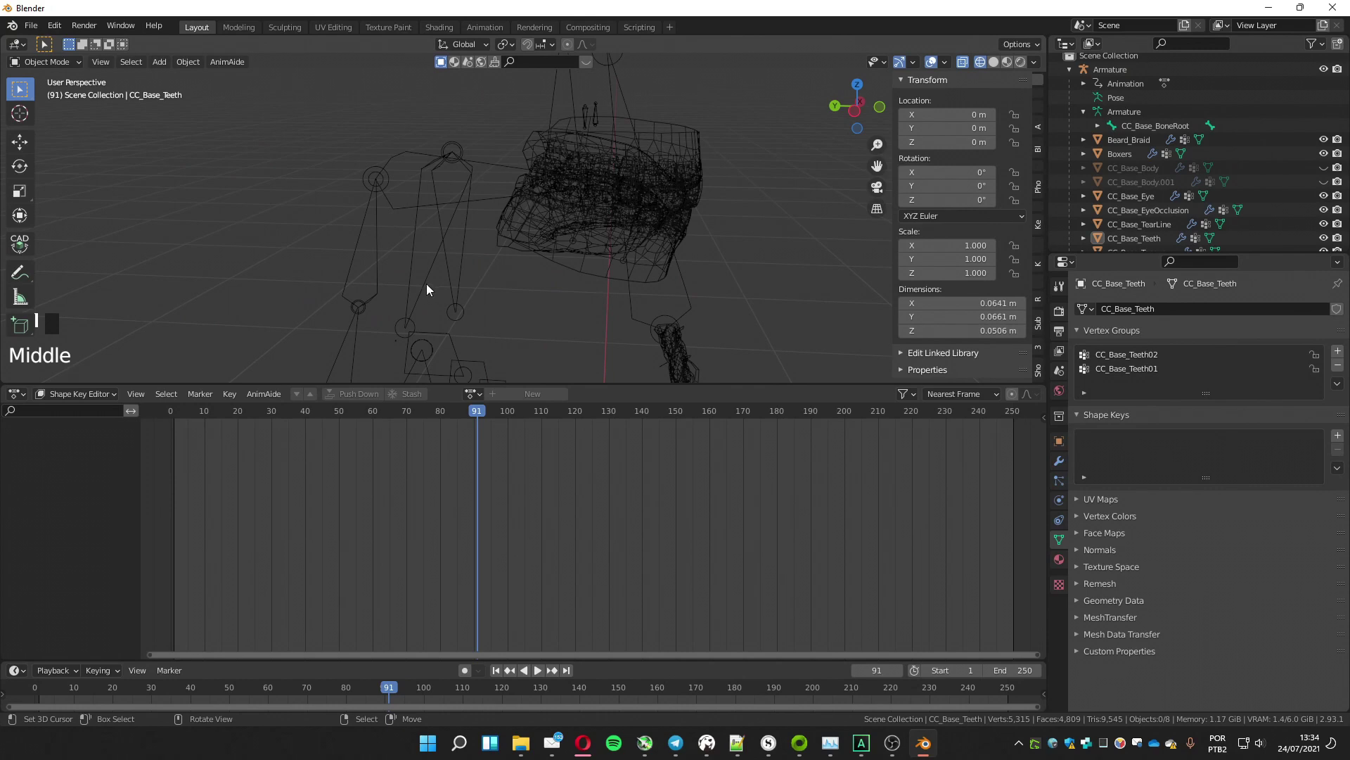
pyautogui.press('less')
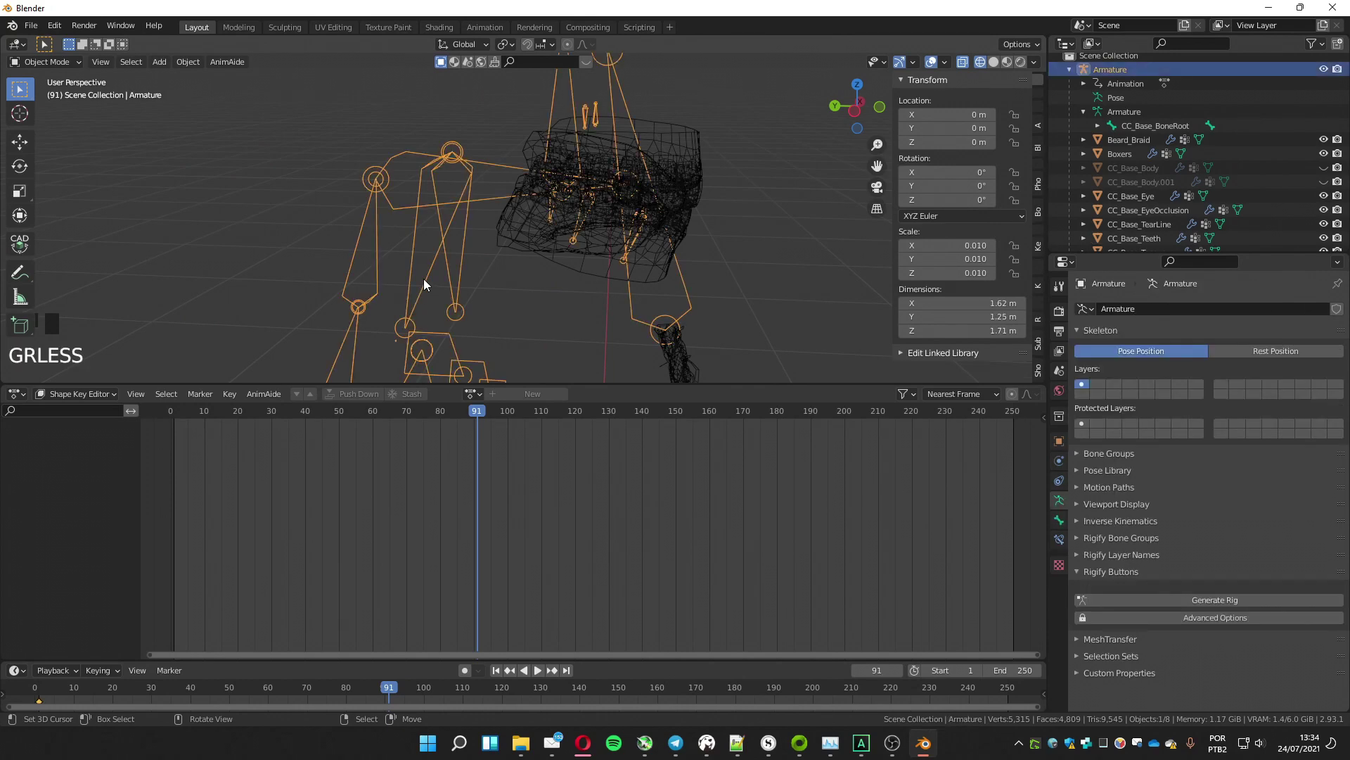
pyautogui.keyDown('shift'); pyautogui.click(593, 266); pyautogui.keyUp('shift')
pyautogui.press('Tab')
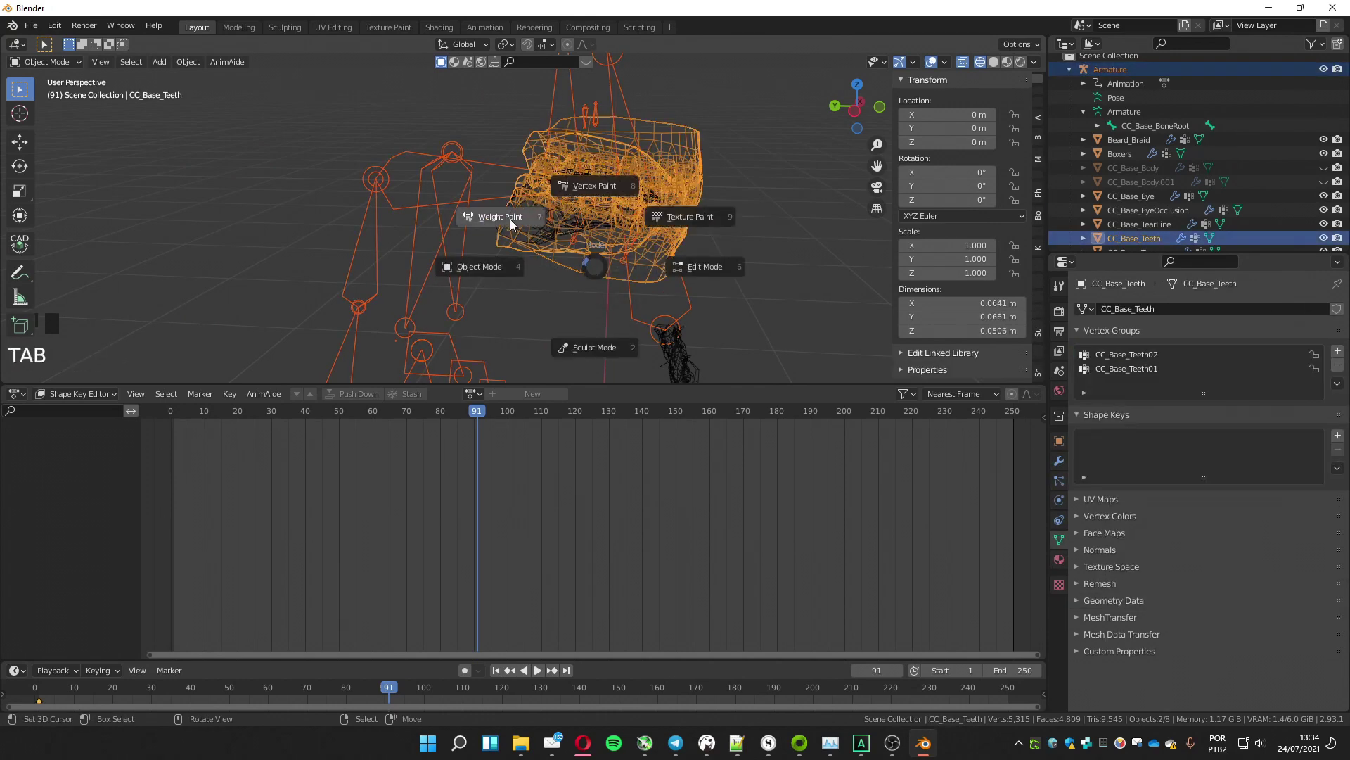
# Paint one CC_Base_JawRoot.001 weight stroke on the teeth in Weight Paint, then enter Edit Mode
pyautogui.click(500, 216)
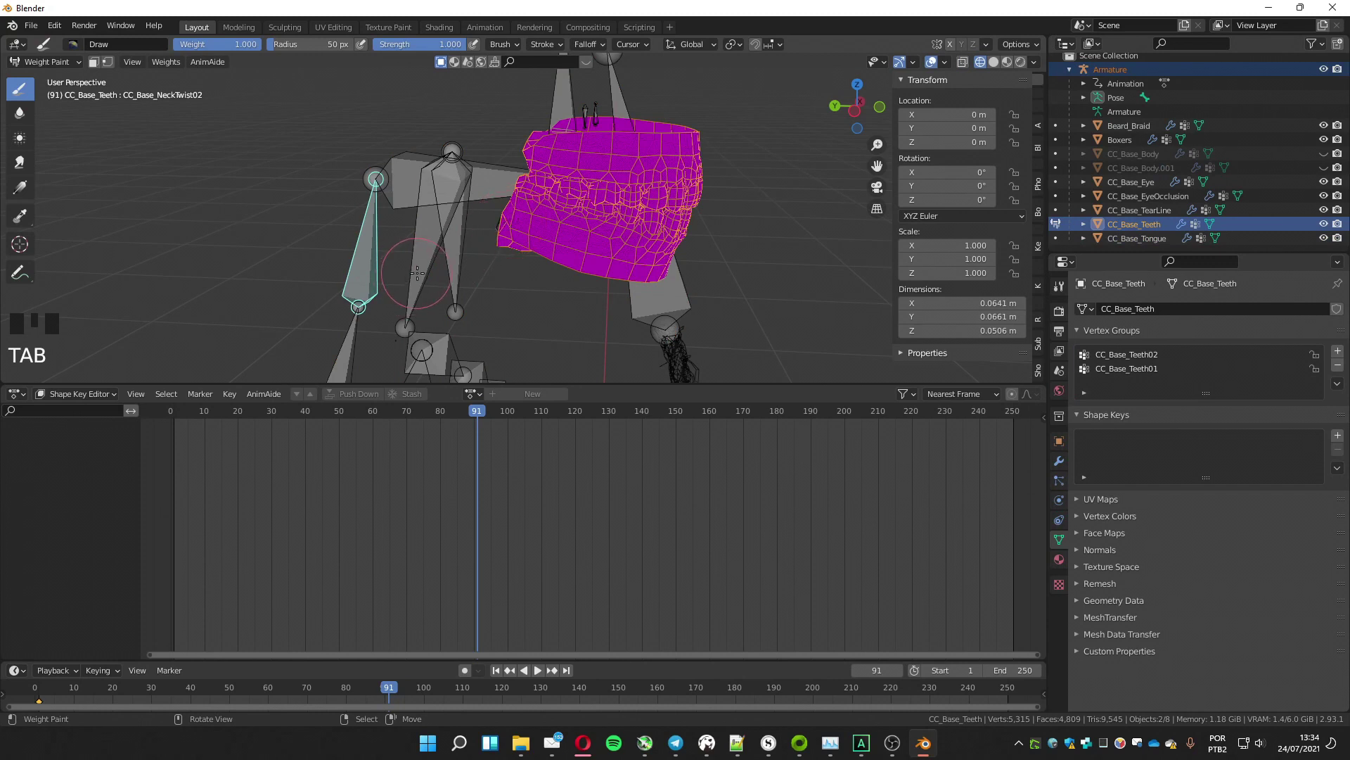
pyautogui.press('less')
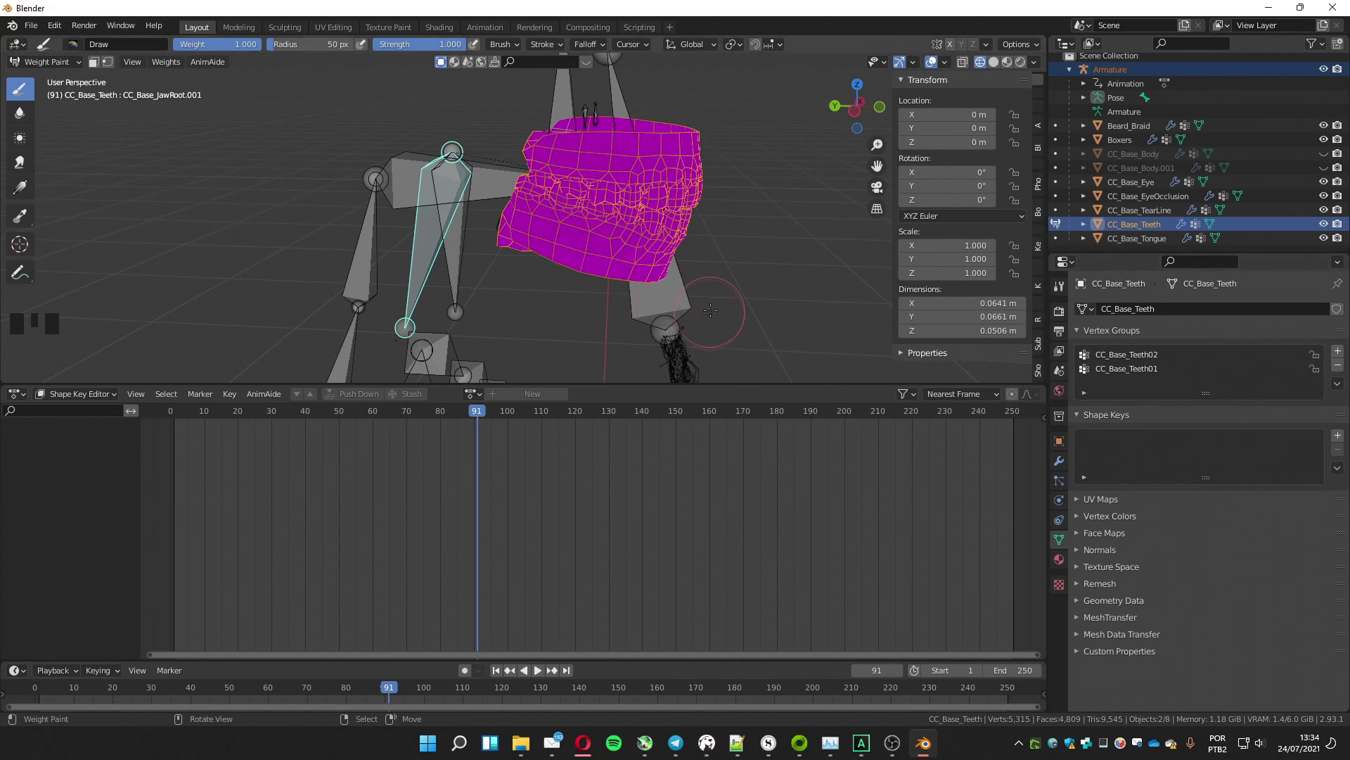
pyautogui.click(578, 249)
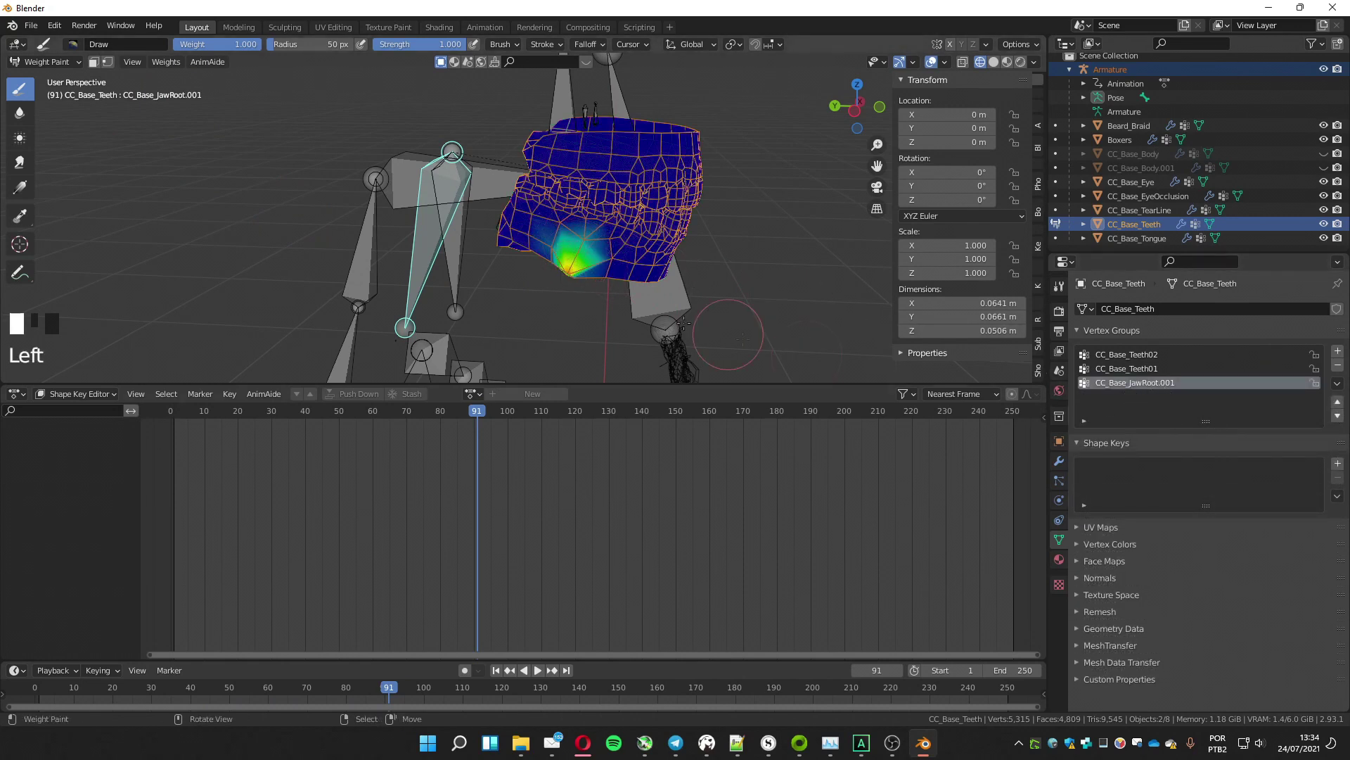
pyautogui.press('Tab')
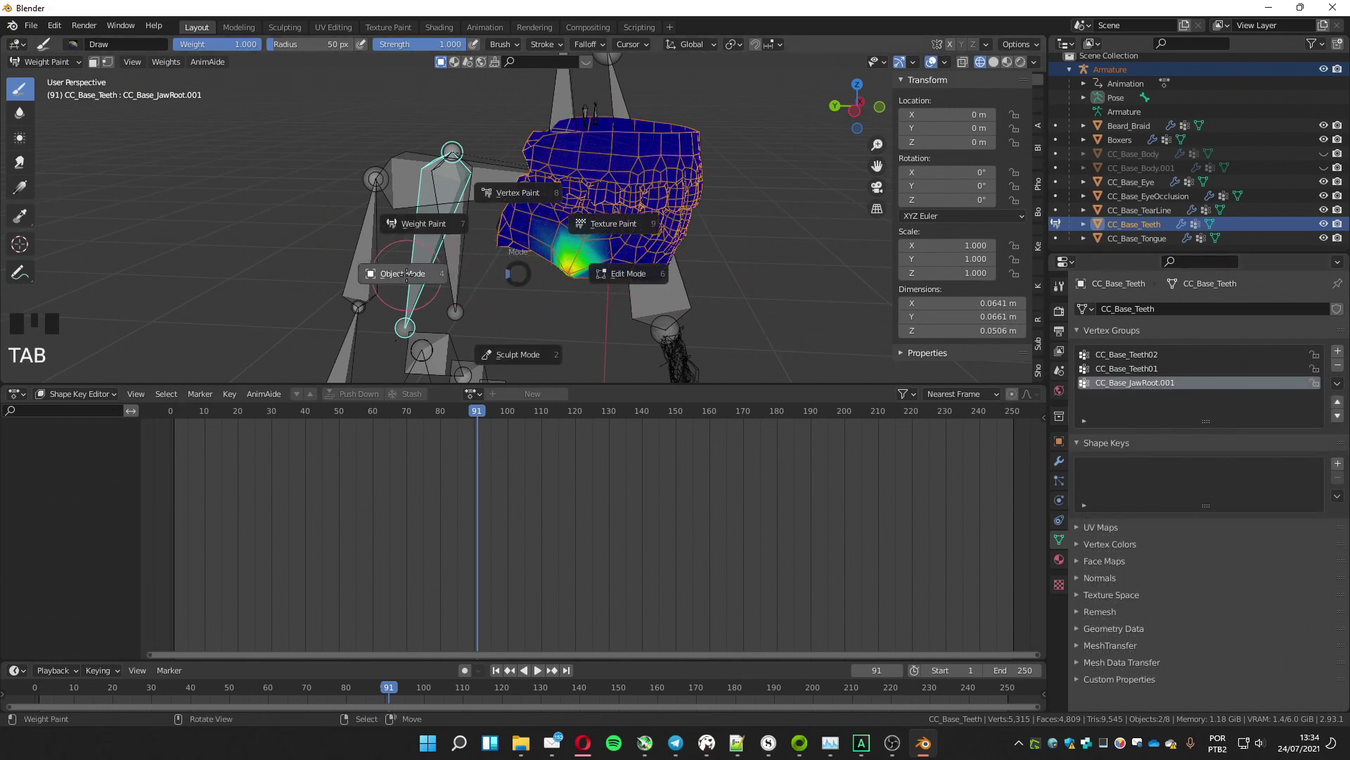
pyautogui.click(628, 275)
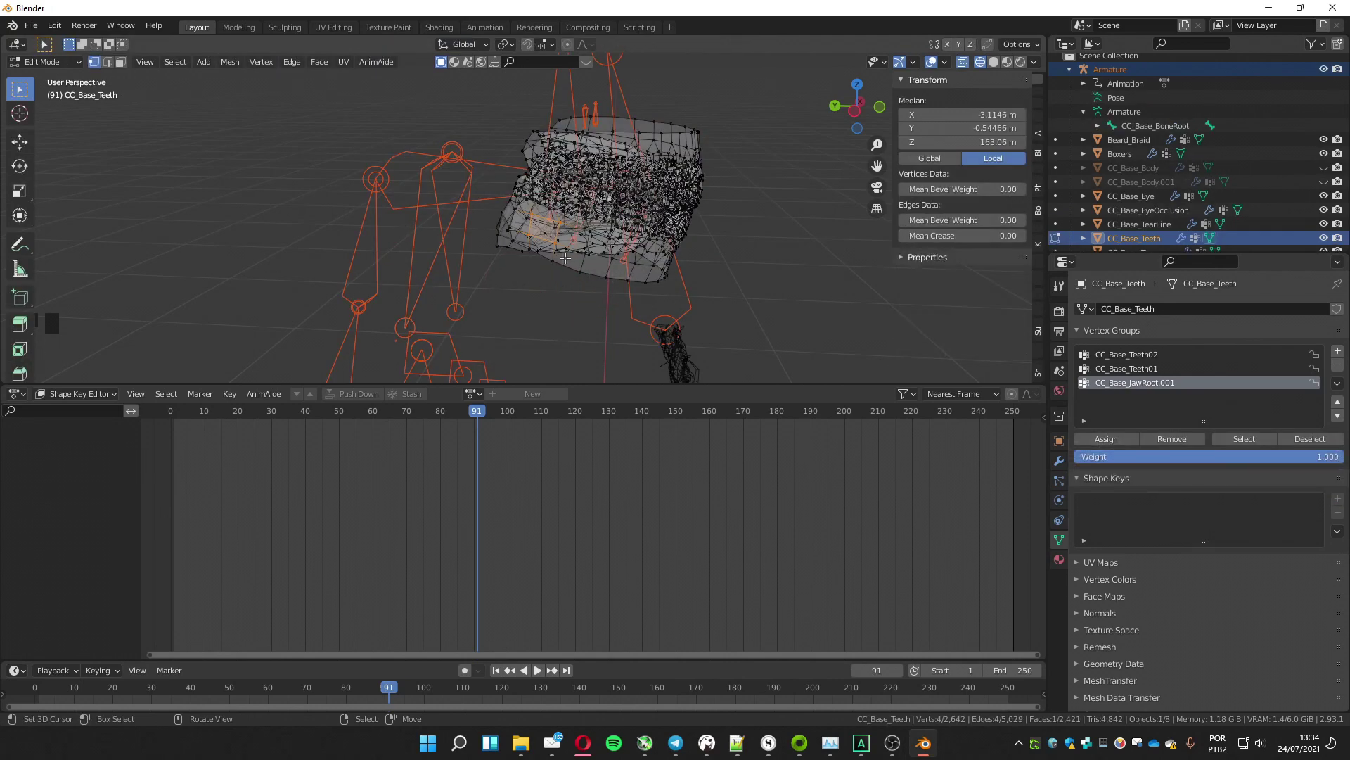
# In solid shading, select a lower-gum face and grow the face selection
pyautogui.hotkey('shift', 'z')
pyautogui.moveTo(557, 279); pyautogui.dragTo(528, 254, button='middle')
pyautogui.rightClick(528, 247)
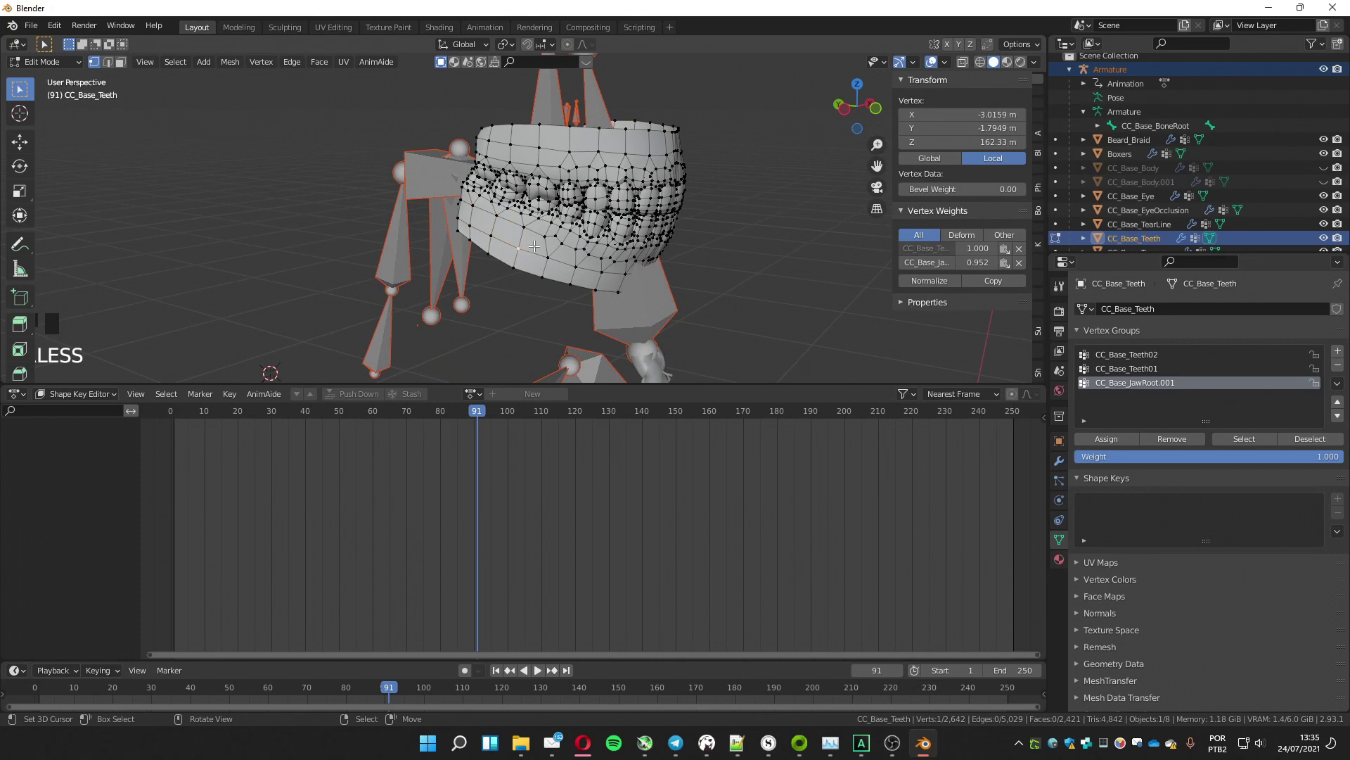
pyautogui.click(121, 64)
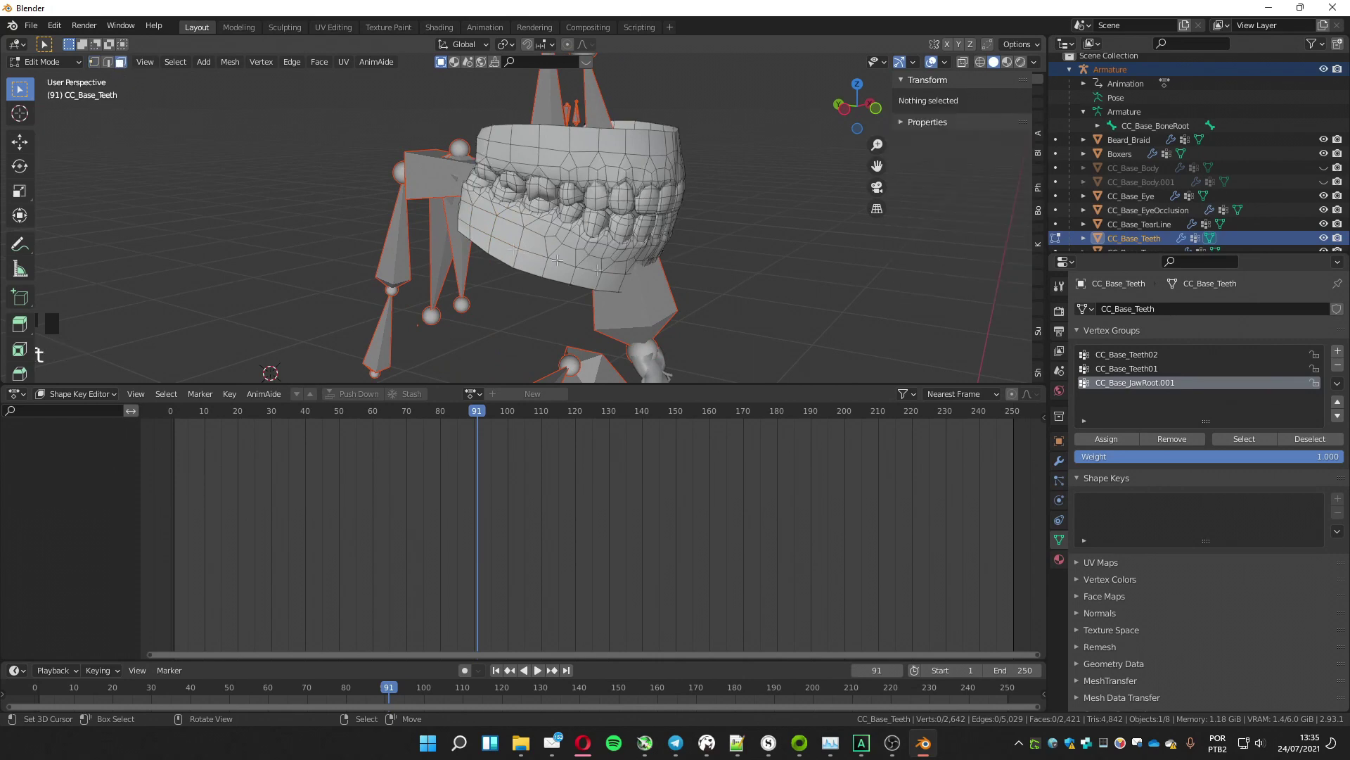
pyautogui.rightClick(532, 243)
pyautogui.moveTo(533, 242)
pyautogui.mouseDown(button='middle')
pyautogui.moveTo(460, 224)
pyautogui.moveTo(534, 232)
pyautogui.mouseUp(button='middle')
pyautogui.scroll(3, 493, 229)
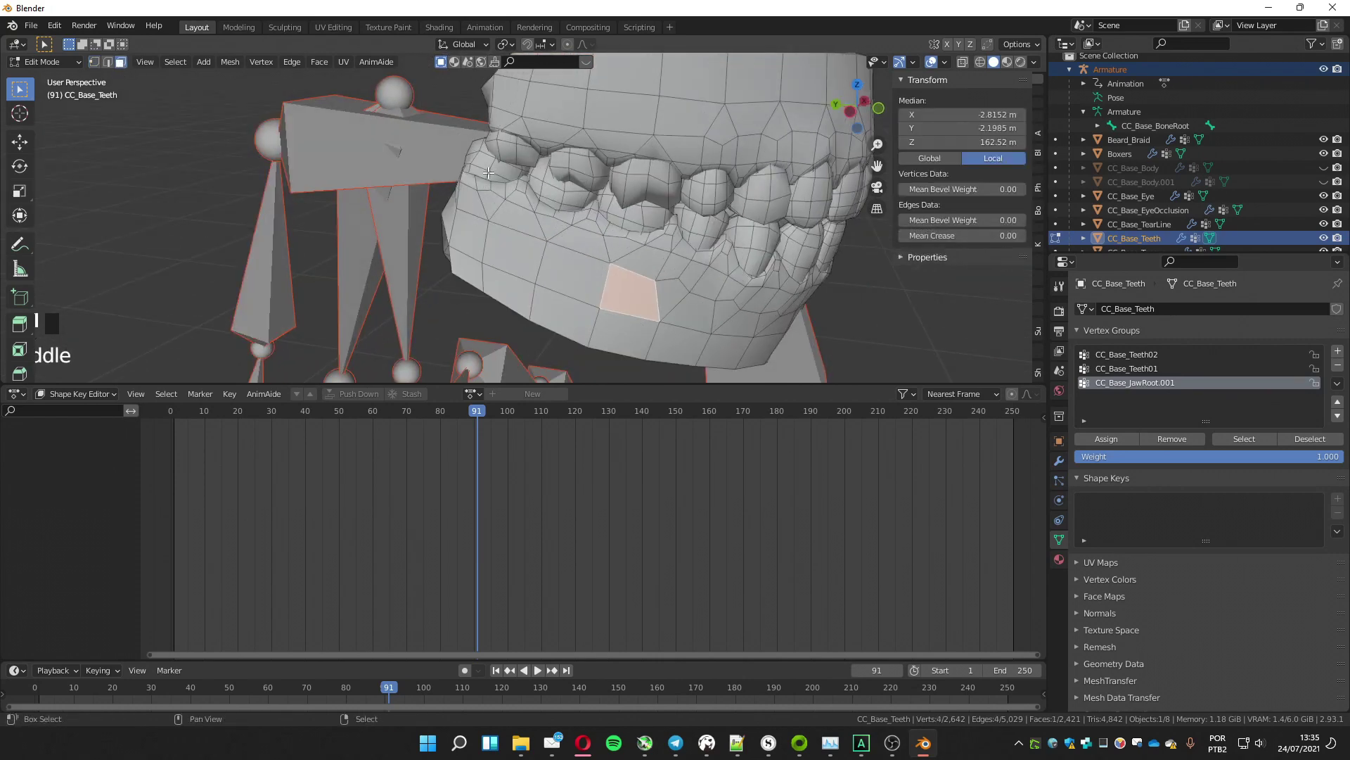
pyautogui.press('shift+less')
pyautogui.press('shift+less')
pyautogui.press('shift+less')
pyautogui.press('shift+less')
# Extend to all linked lower teeth and assign them to CC_Base_JawRoot.001 at weight 1.000
pyautogui.moveTo(759, 248); pyautogui.dragTo(555, 169, button='middle')
pyautogui.press('shift+less')
pyautogui.press('shift+less')
pyautogui.press('shift+less')
pyautogui.press('shift+less')
pyautogui.press('shift+less')
pyautogui.press('shift+less')
pyautogui.press('shift+less')
pyautogui.press('shift+less')
pyautogui.press('shift+less')
pyautogui.press('shift+less')
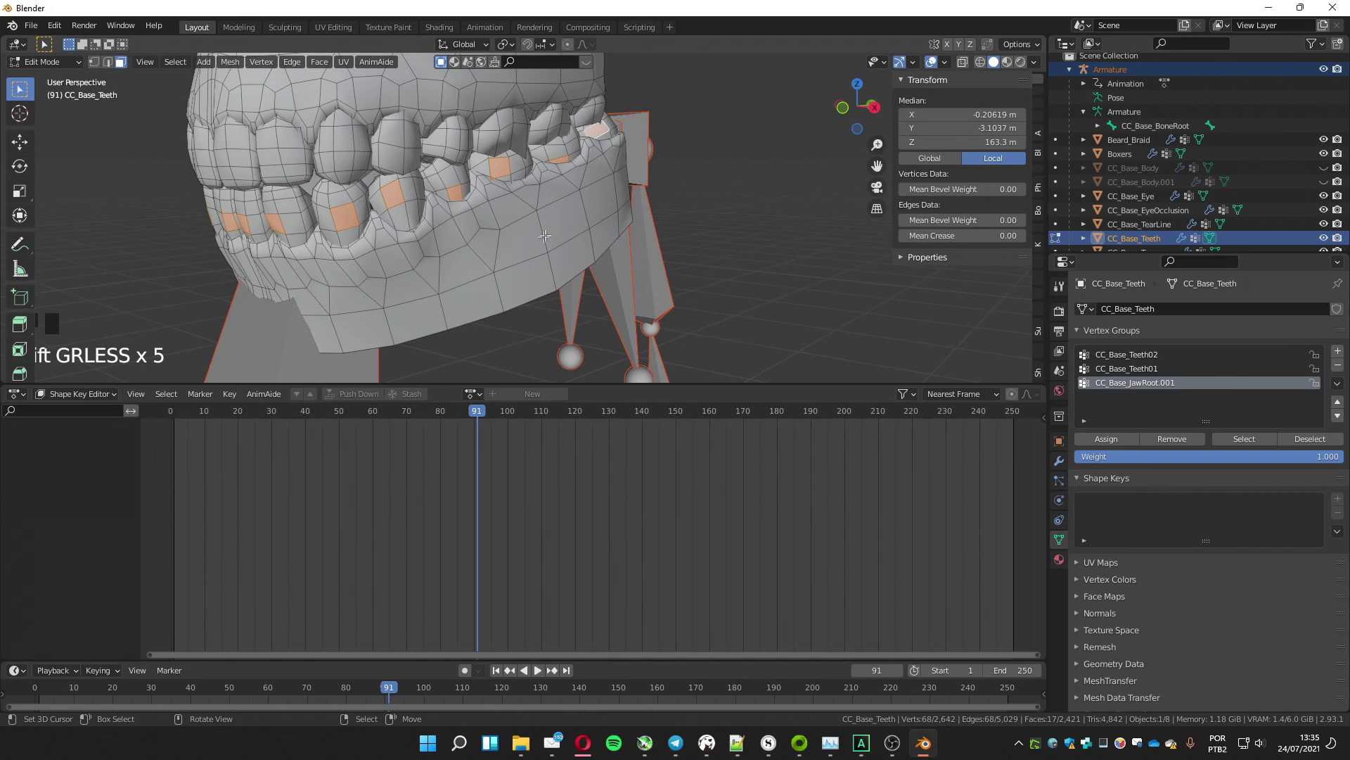
pyautogui.hotkey('ctrl', 'l')
pyautogui.moveTo(532, 246); pyautogui.dragTo(556, 214, button='middle')
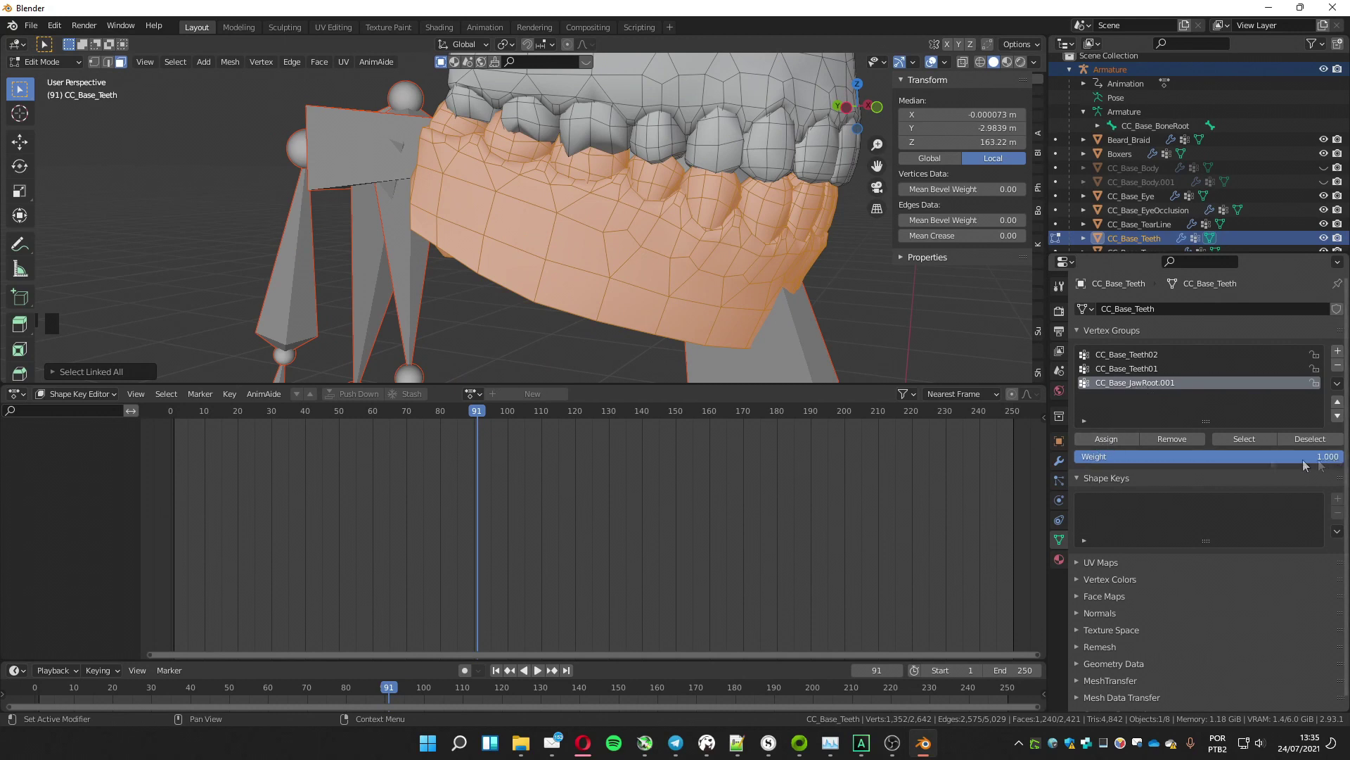
pyautogui.click(1111, 438)
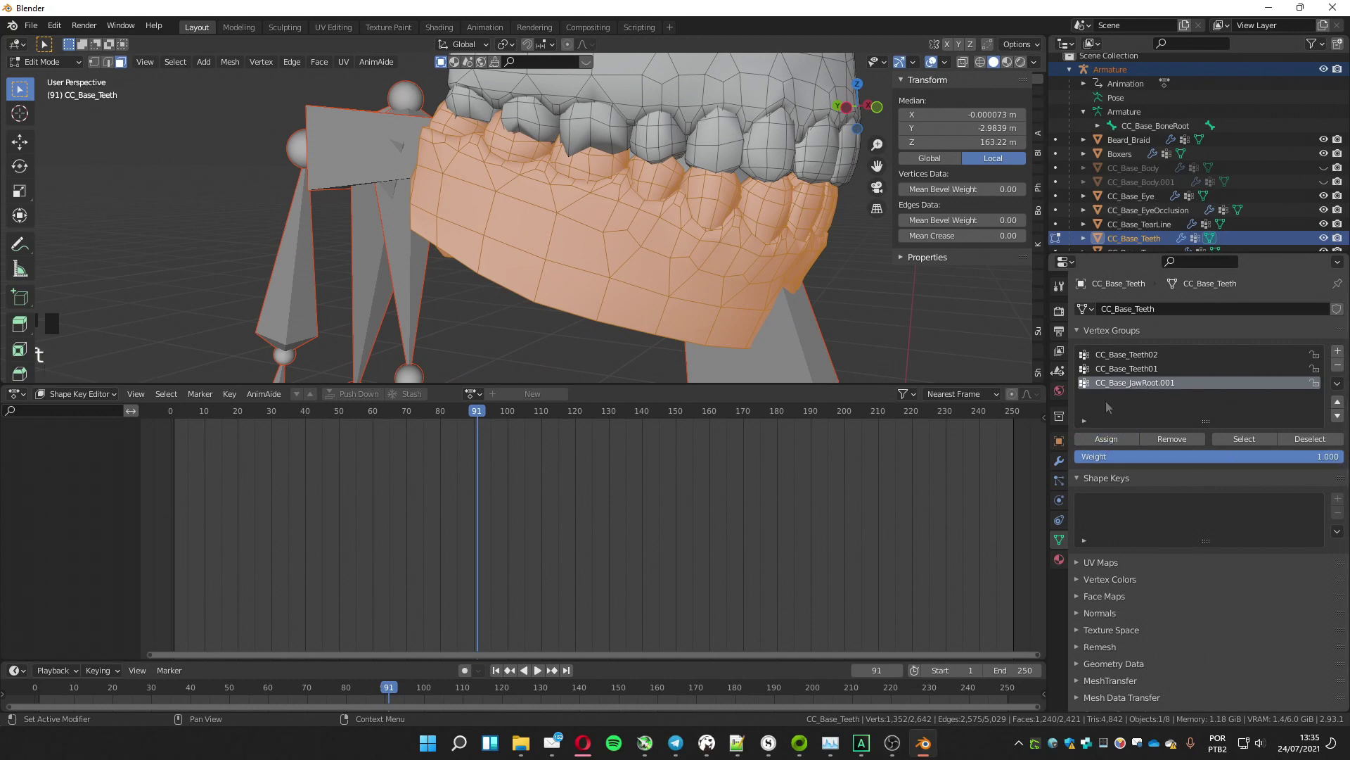
# Return to Object Mode, put the armature in Pose Mode, and rotate the jaw to test
pyautogui.press('Tab')
pyautogui.moveTo(474, 282); pyautogui.dragTo(436, 290, button='middle')
pyautogui.click(367, 279)
pyautogui.press('Tab')
pyautogui.click(368, 362)
pyautogui.press('r')
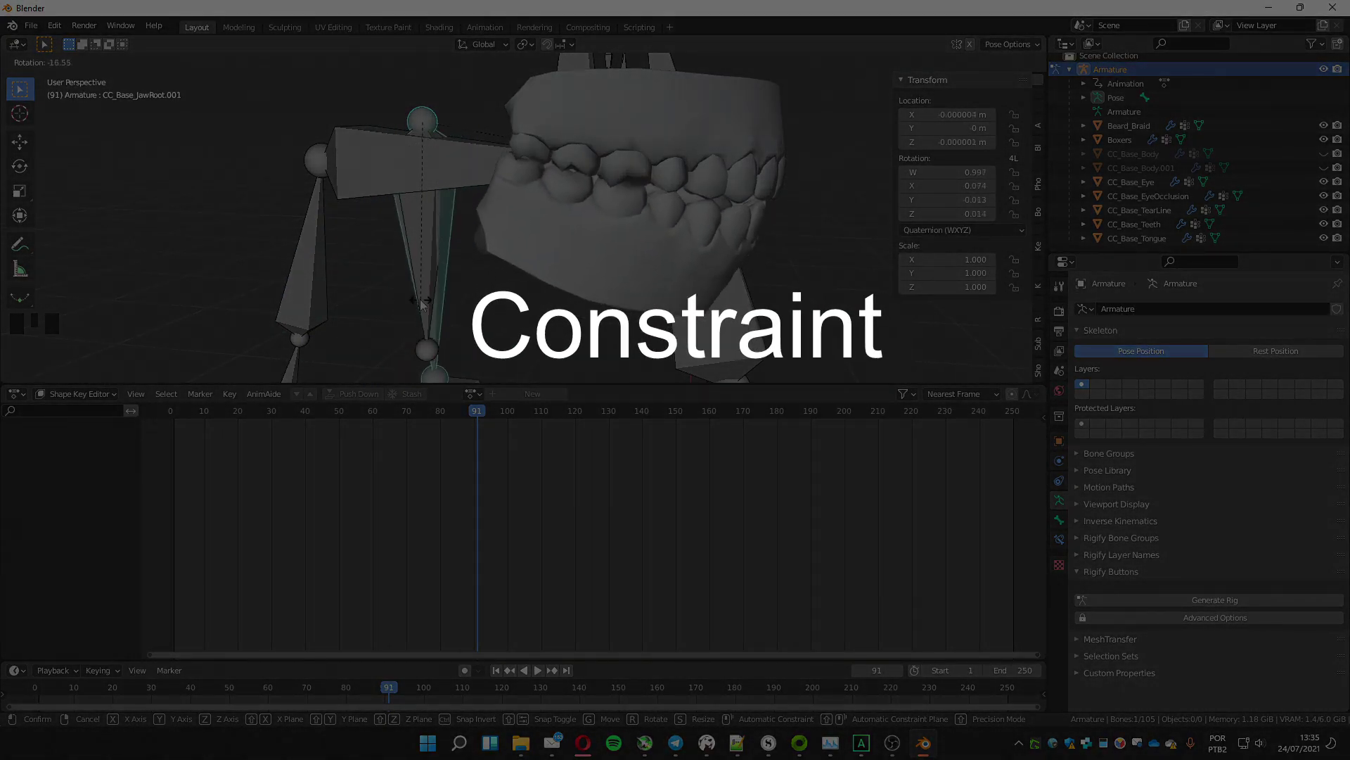
# Cancel the test rotation and add a Limit Rotation bone constraint to CC_Base_JawRoot.001
pyautogui.rightClick(420, 300)
pyautogui.moveTo(430, 299); pyautogui.dragTo(534, 289, button='middle')
pyautogui.click(1059, 540)
pyautogui.click(1137, 308)
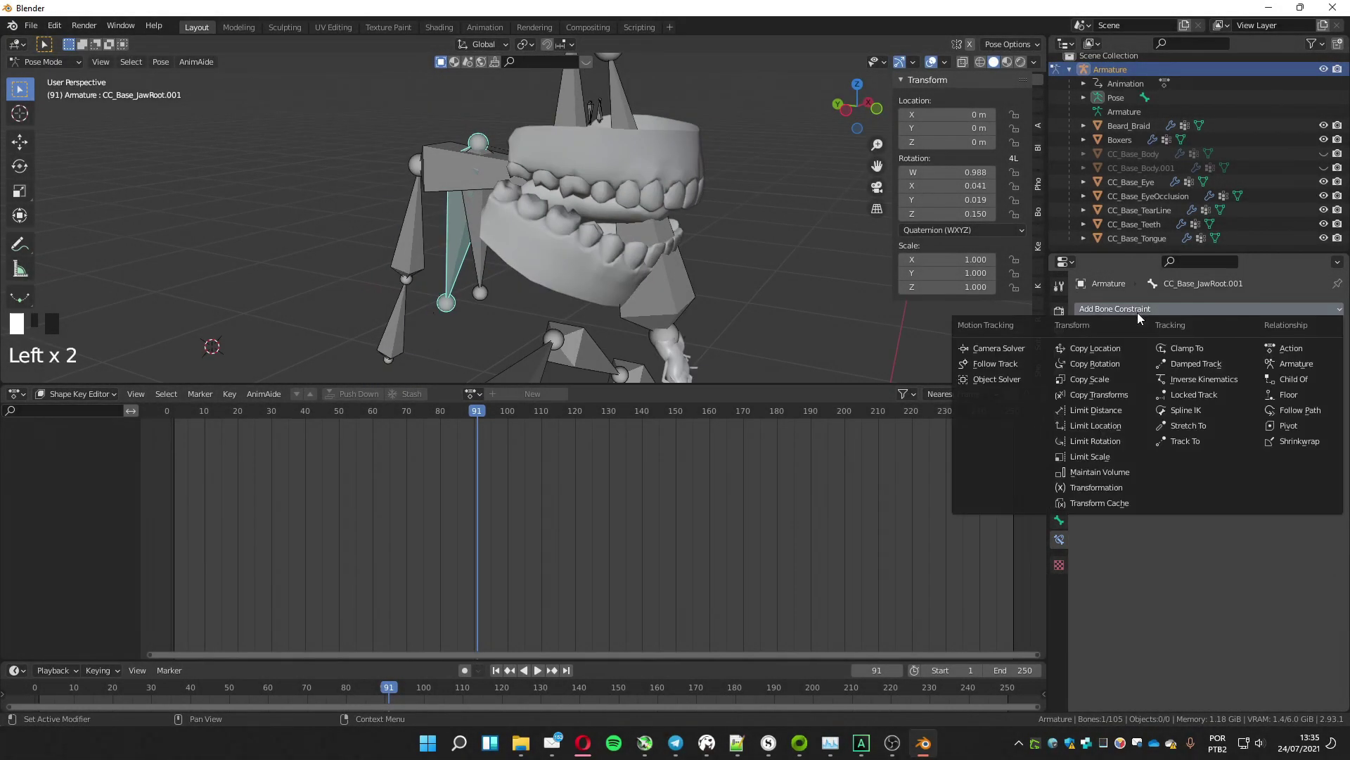
pyautogui.click(1095, 441)
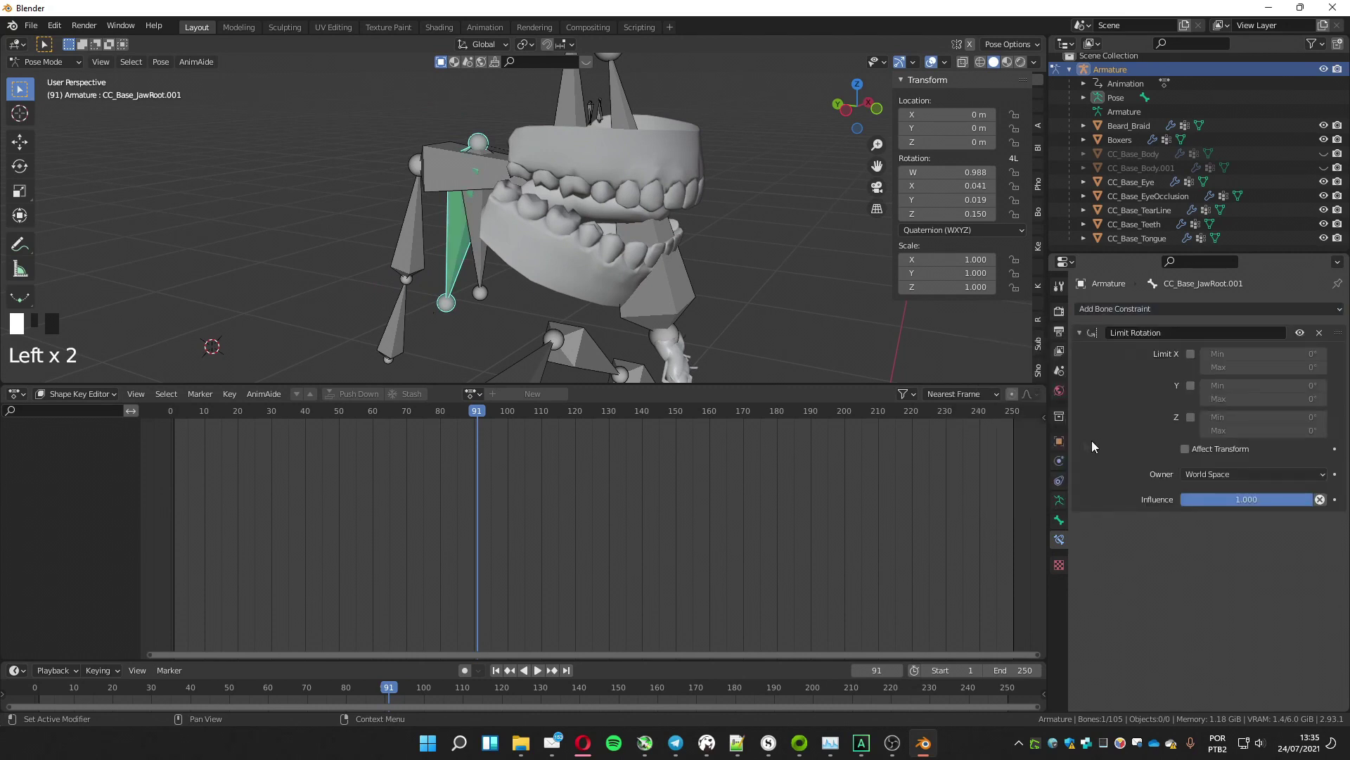
# Limit X, Y and Z in Local Space with Z maximum -0.6°, then temporarily disable the constraint
pyautogui.click(1190, 355)
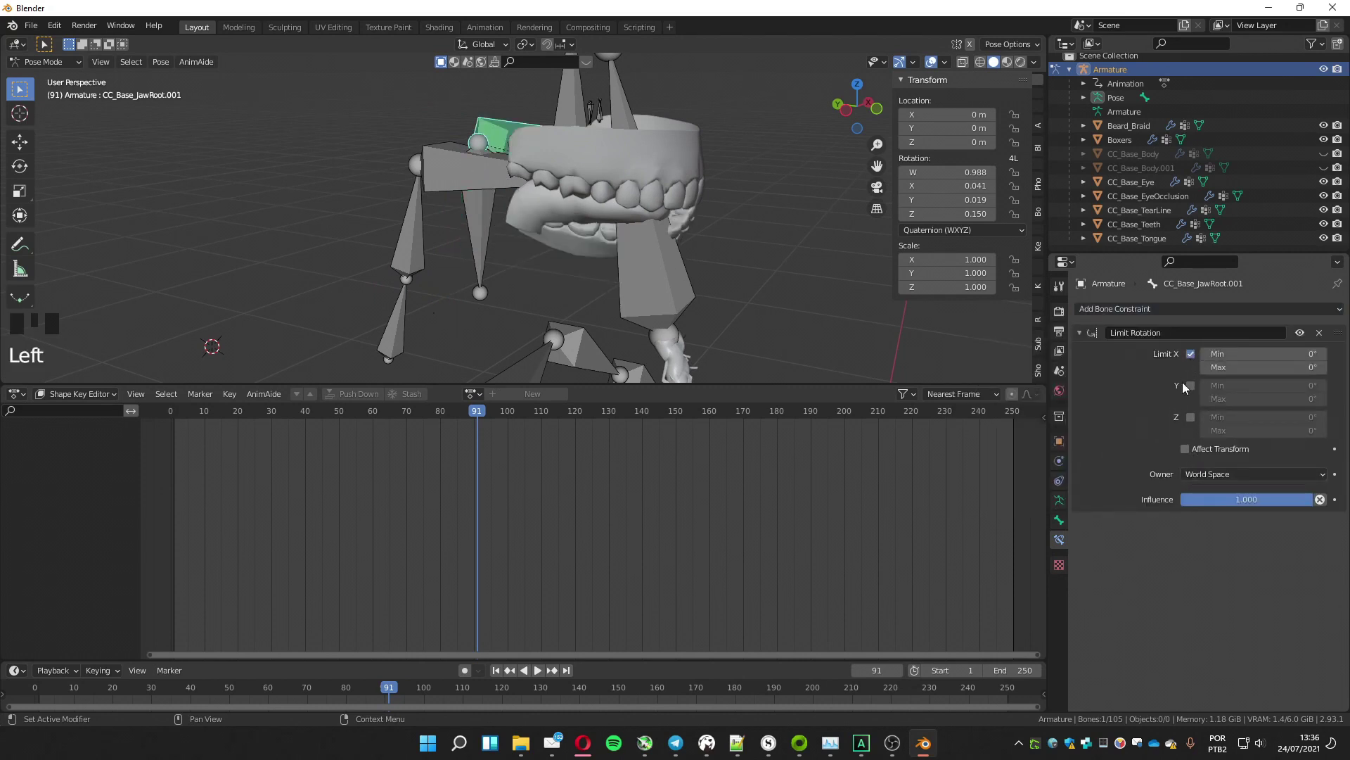
pyautogui.click(1190, 385)
pyautogui.click(1189, 474)
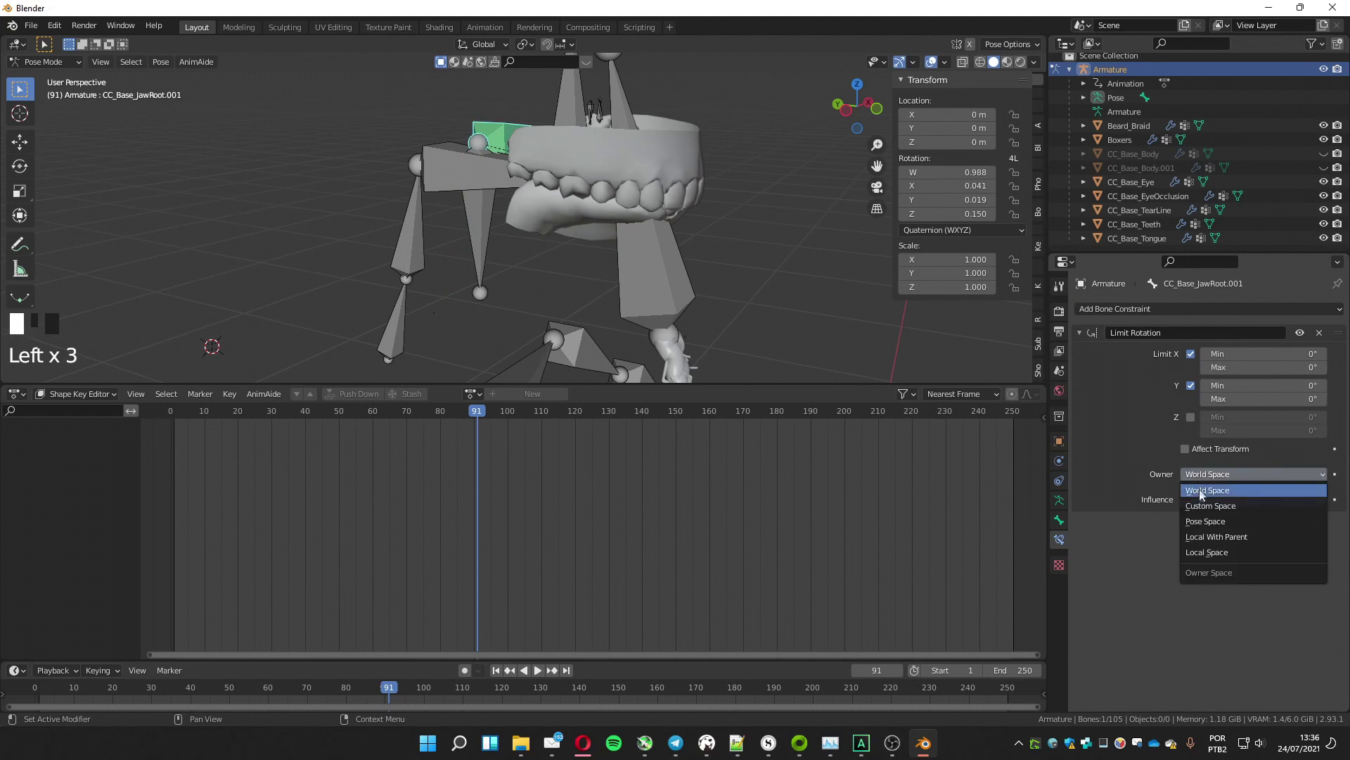
pyautogui.click(1193, 553)
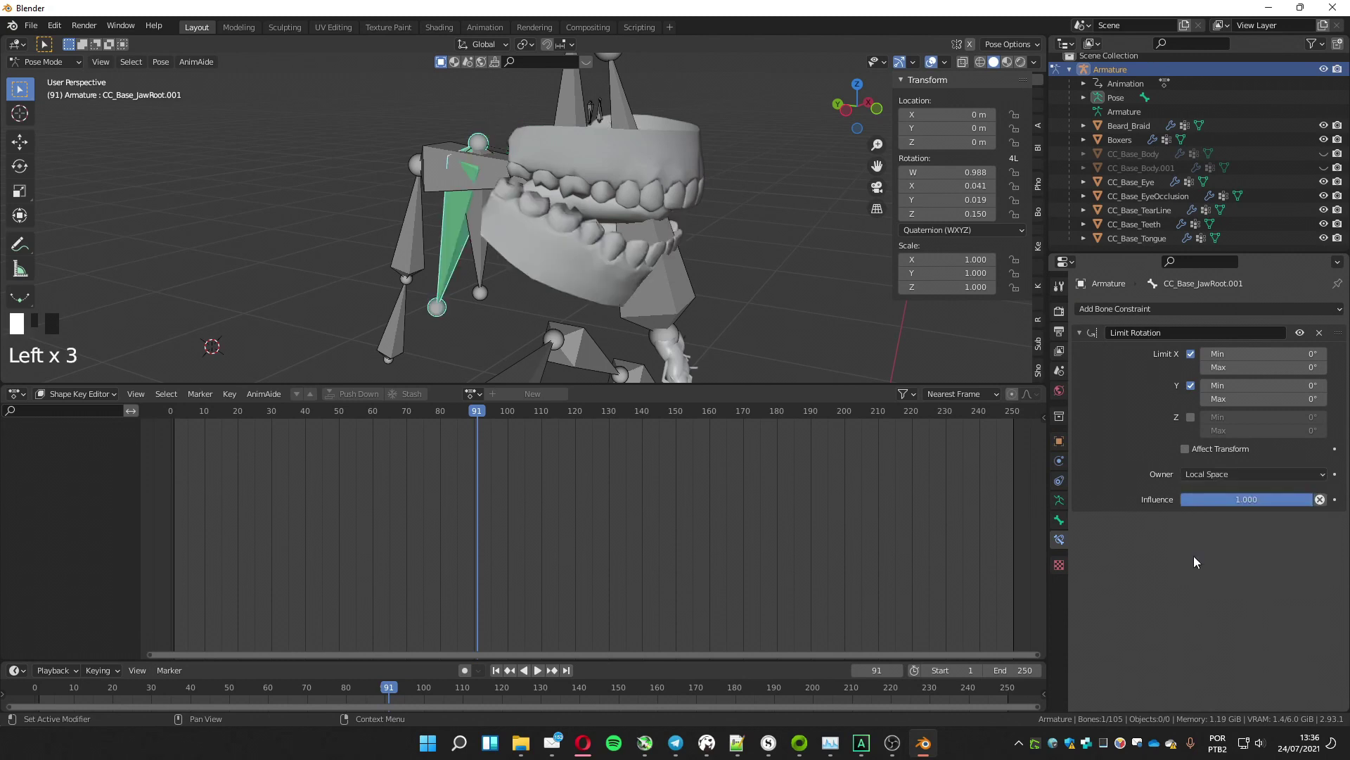
pyautogui.click(1191, 417)
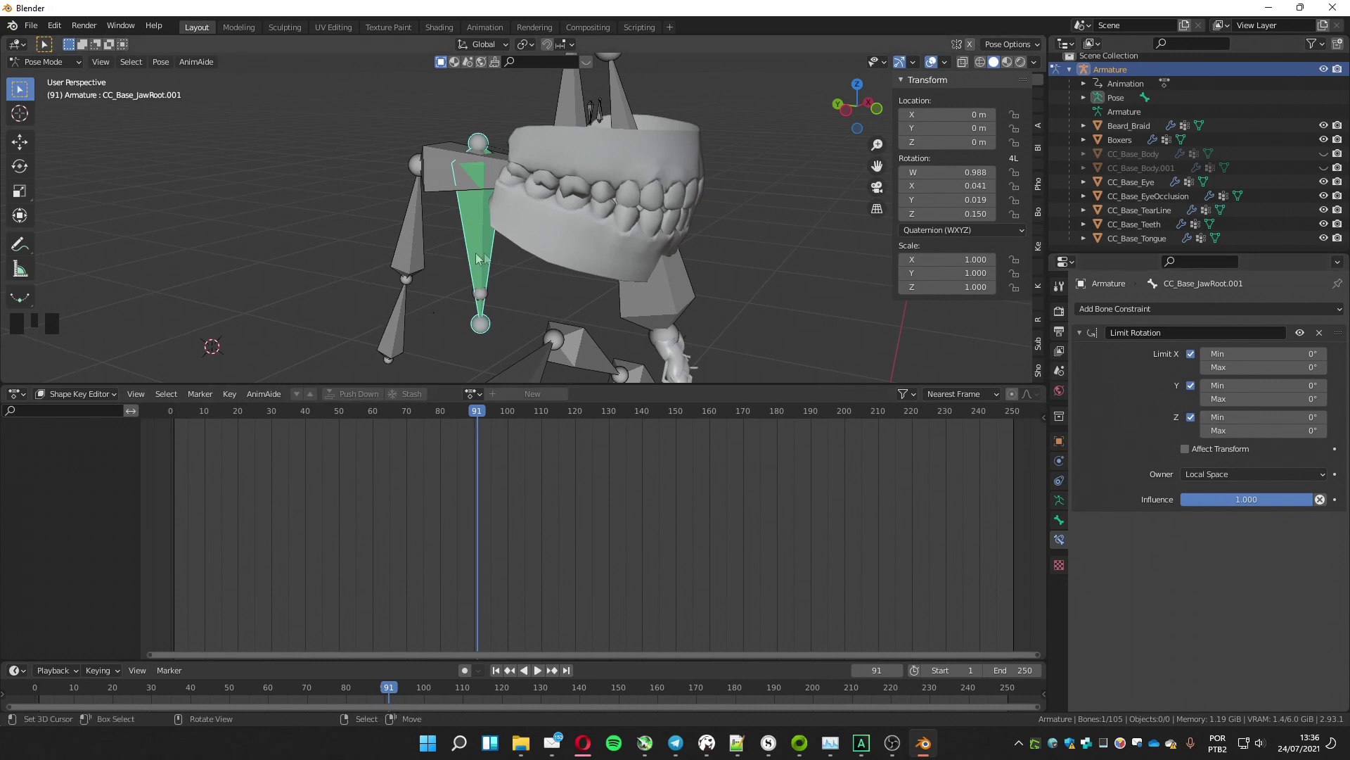
pyautogui.moveTo(1263, 431); pyautogui.dragTo(1256, 431)
pyautogui.click(1299, 333)
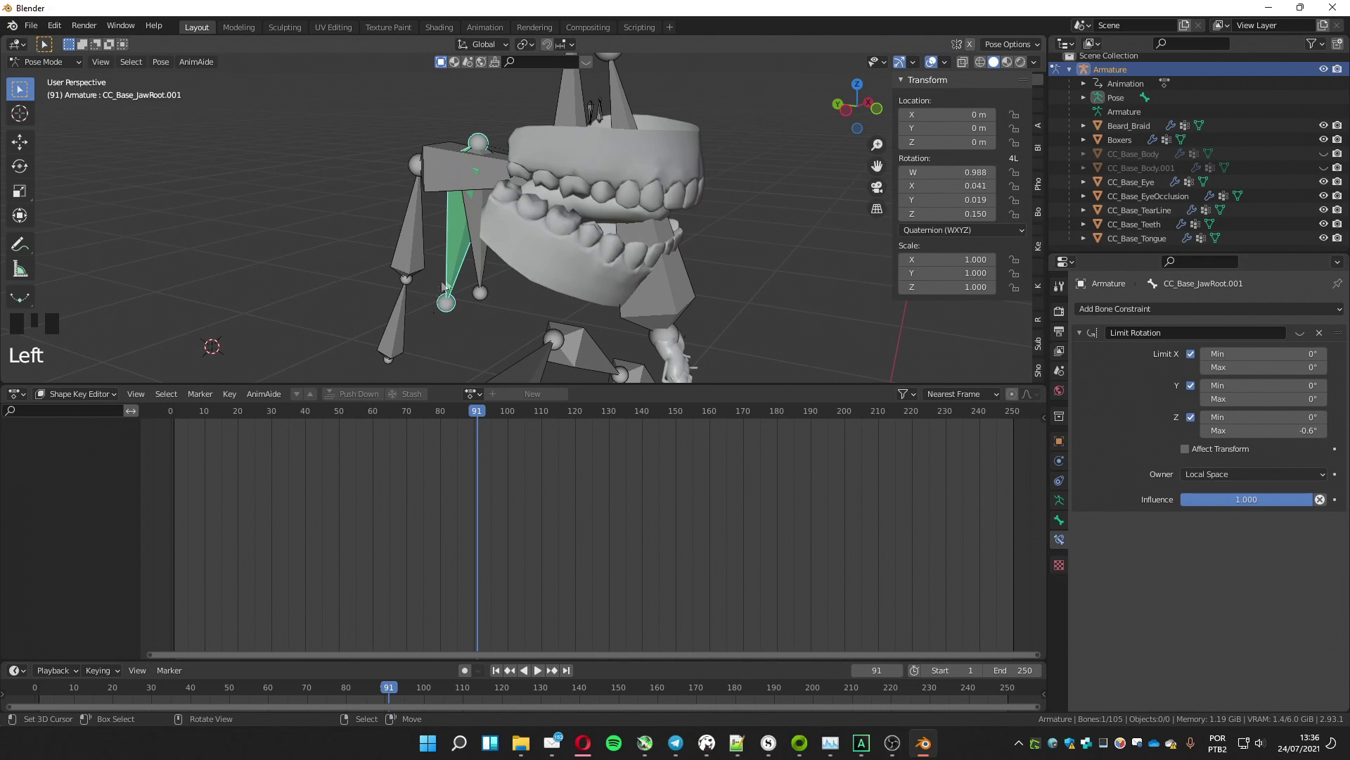
# Rotate the jaw open, re-enable the limit, and set the Z minimum to 0.7°
pyautogui.press('r')
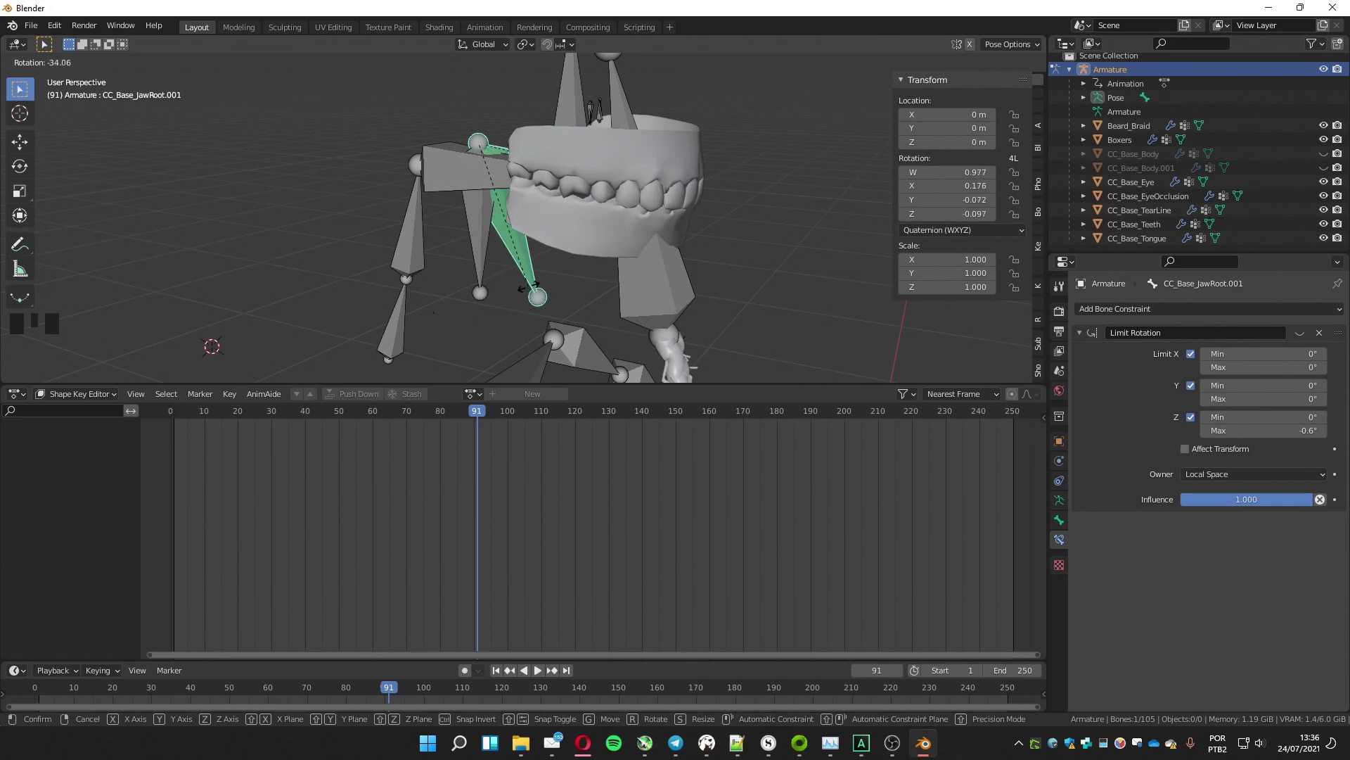
pyautogui.click(545, 308)
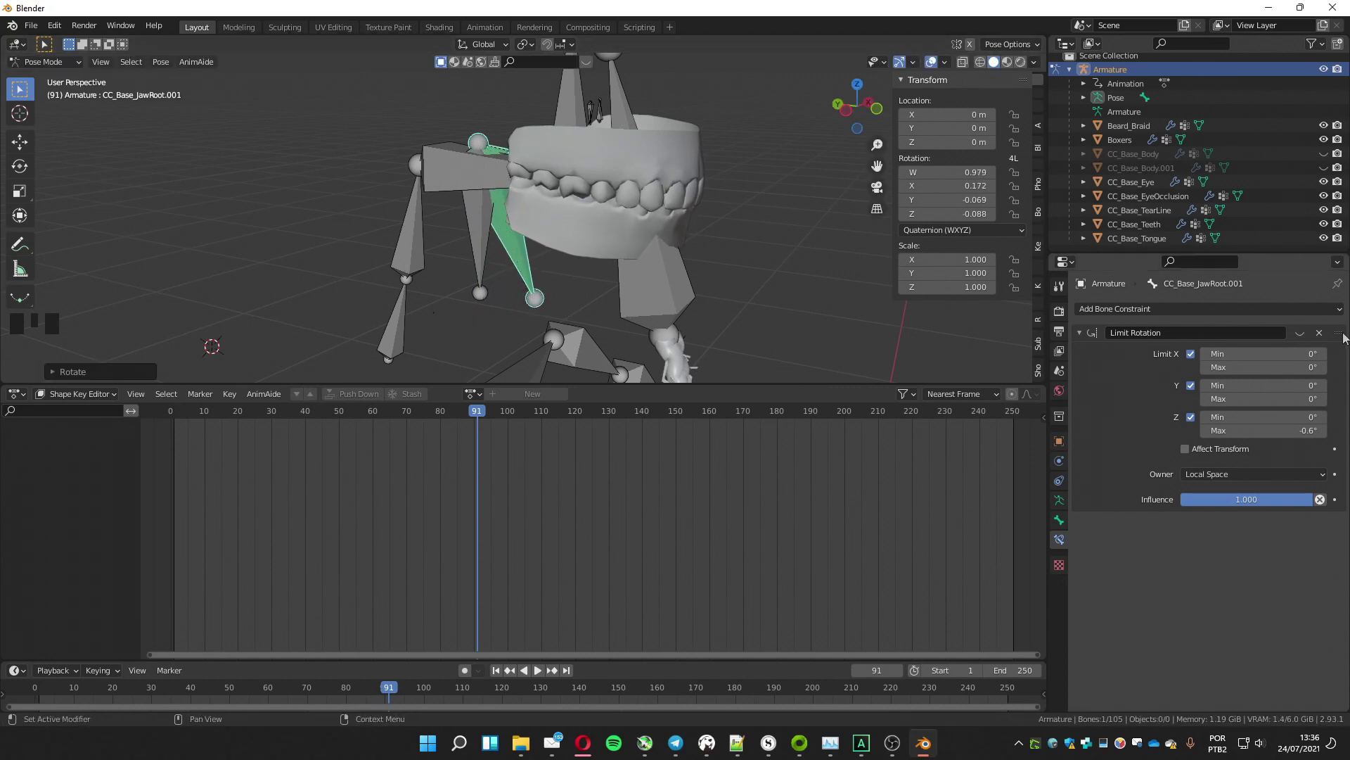
pyautogui.click(1300, 333)
pyautogui.moveTo(1261, 420)
pyautogui.mouseDown()
pyautogui.moveTo(1227, 420)
pyautogui.moveTo(1279, 417)
pyautogui.mouseUp()
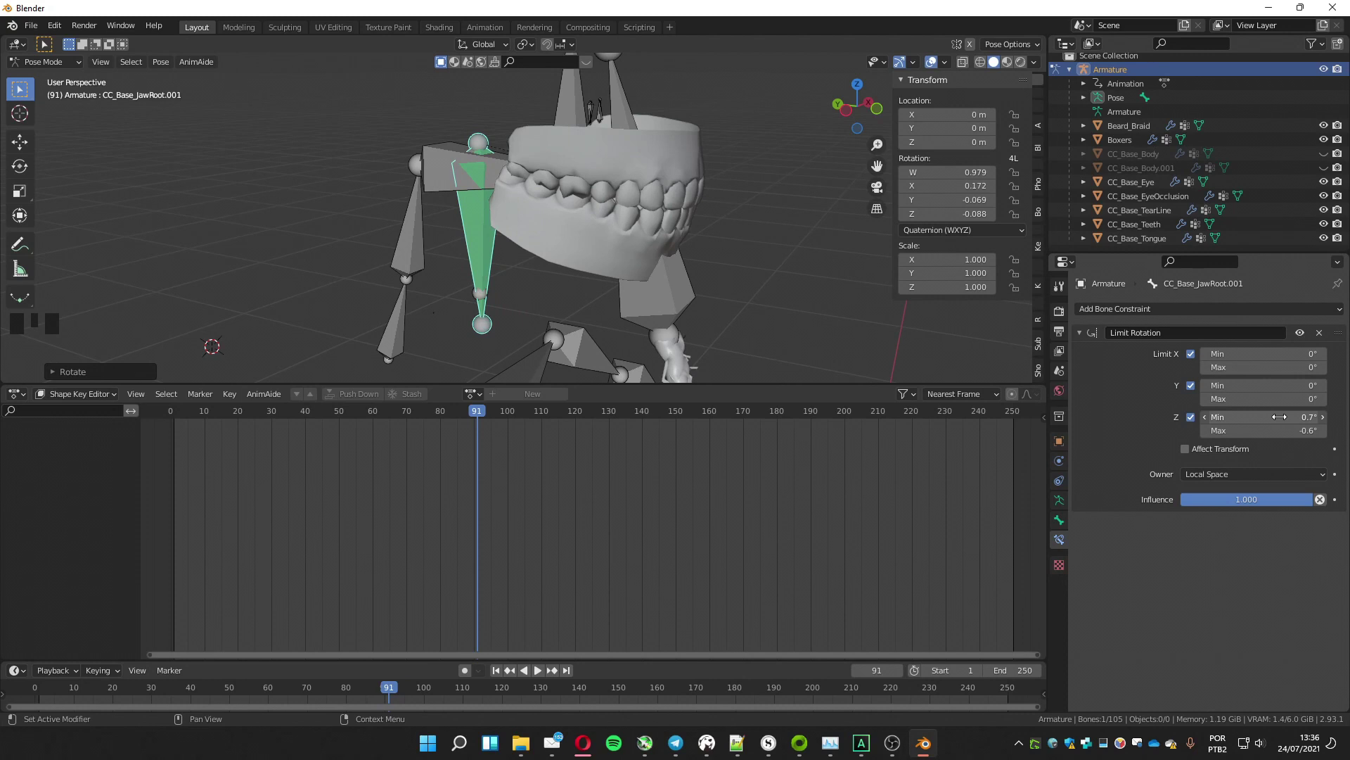
# Raise the Z maximum to 23.7° after finding the jaw's range, then test the rotation
pyautogui.click(1299, 332)
pyautogui.press('r')
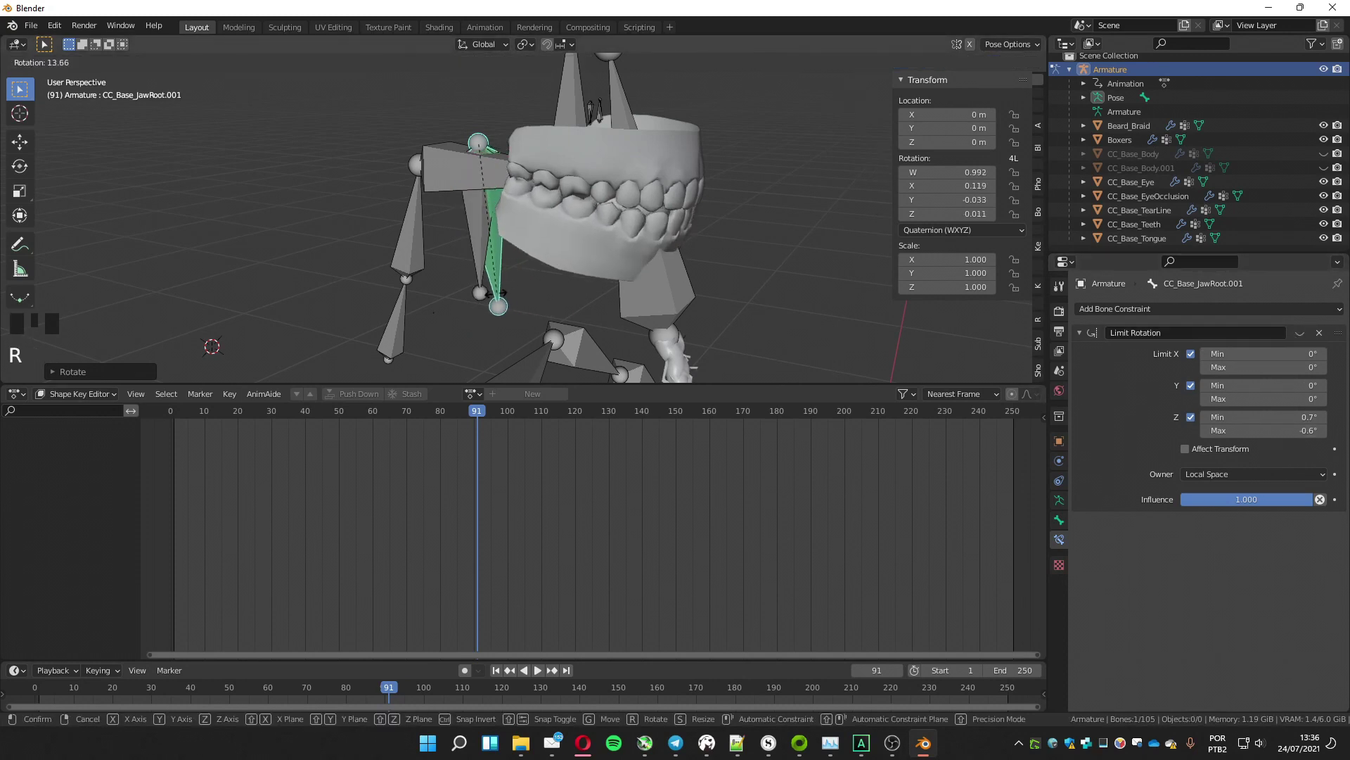
pyautogui.click(414, 291)
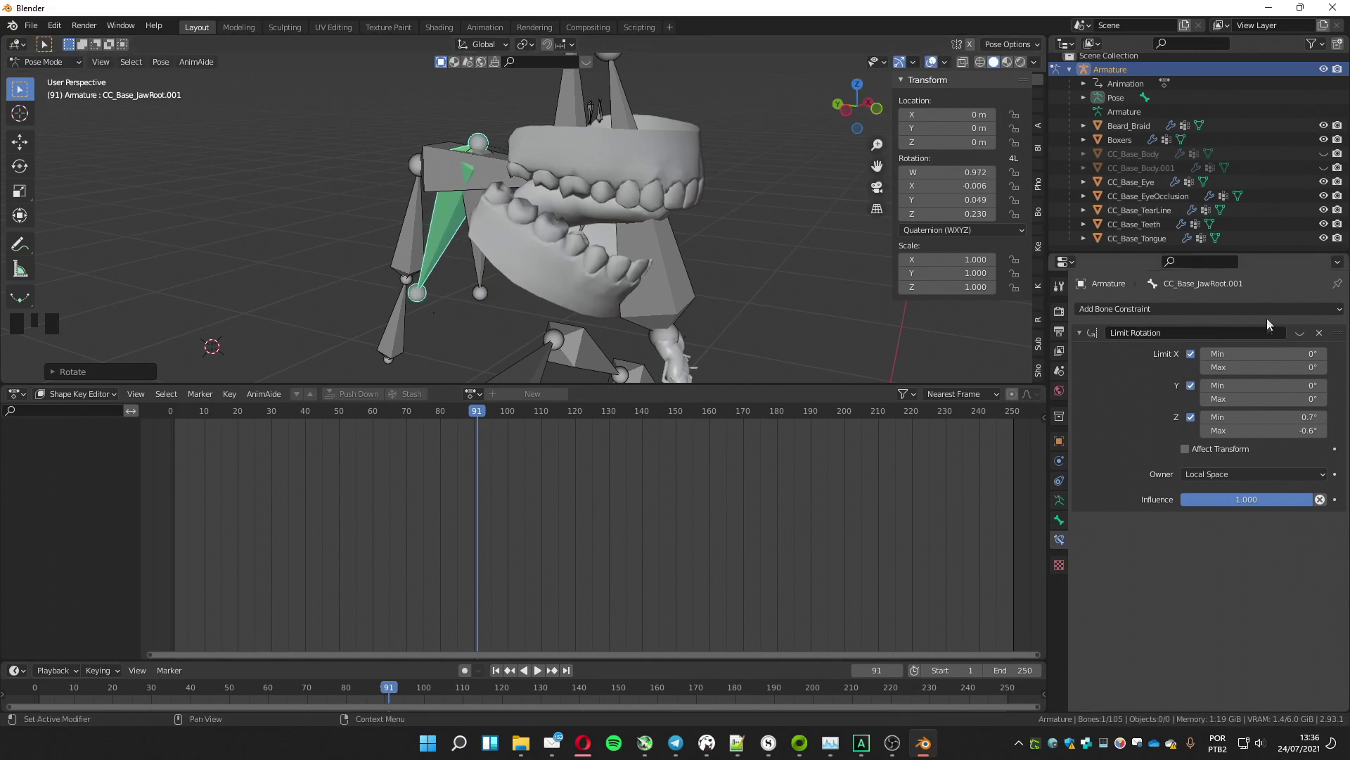
pyautogui.click(1300, 334)
pyautogui.moveTo(1235, 431)
pyautogui.mouseDown()
pyautogui.moveTo(1338, 424)
pyautogui.moveTo(1217, 431)
pyautogui.mouseUp()
pyautogui.press('r')
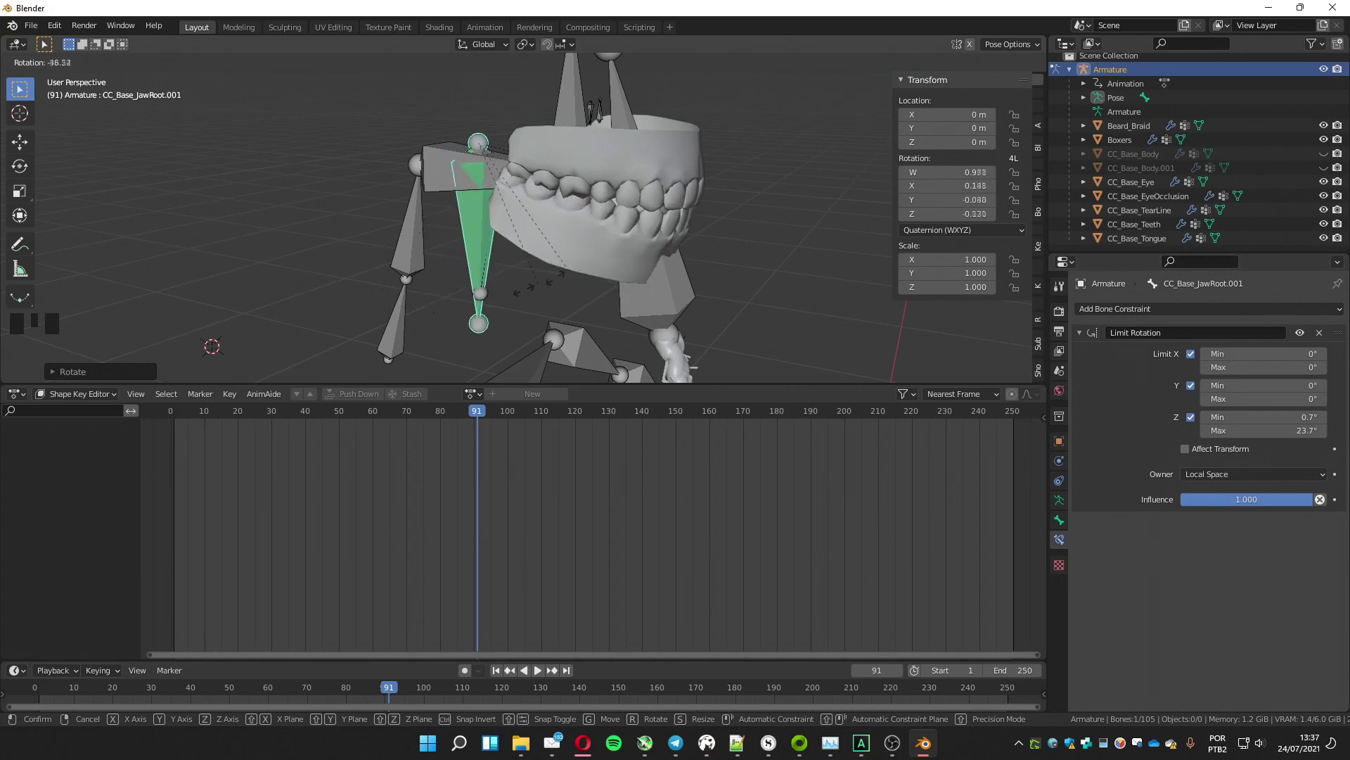
pyautogui.click(301, 222)
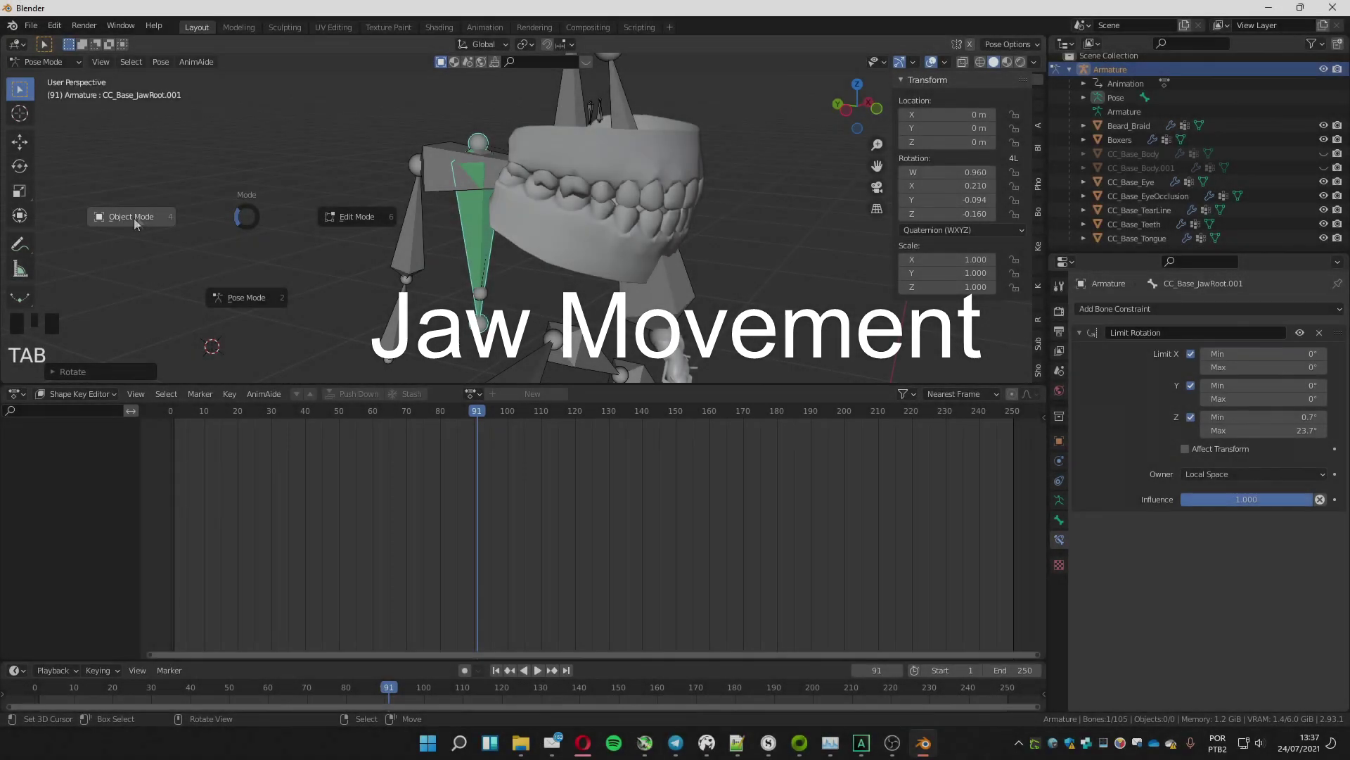
# Unhide CC_Base_Body and CC_Base_Body.001, return to frame 1, and restore solid shading
pyautogui.click(134, 218)
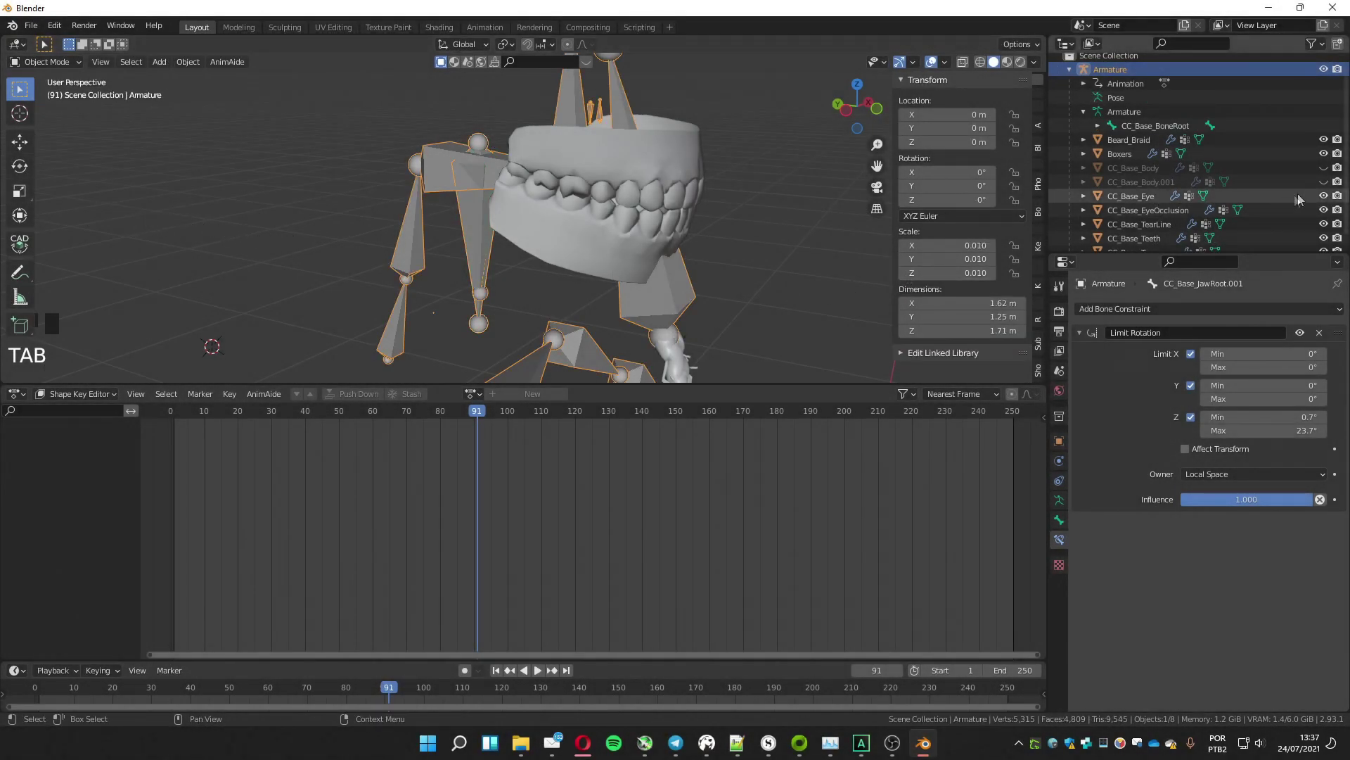
pyautogui.click(1324, 167)
pyautogui.click(1323, 181)
pyautogui.moveTo(633, 214); pyautogui.dragTo(553, 218, button='middle')
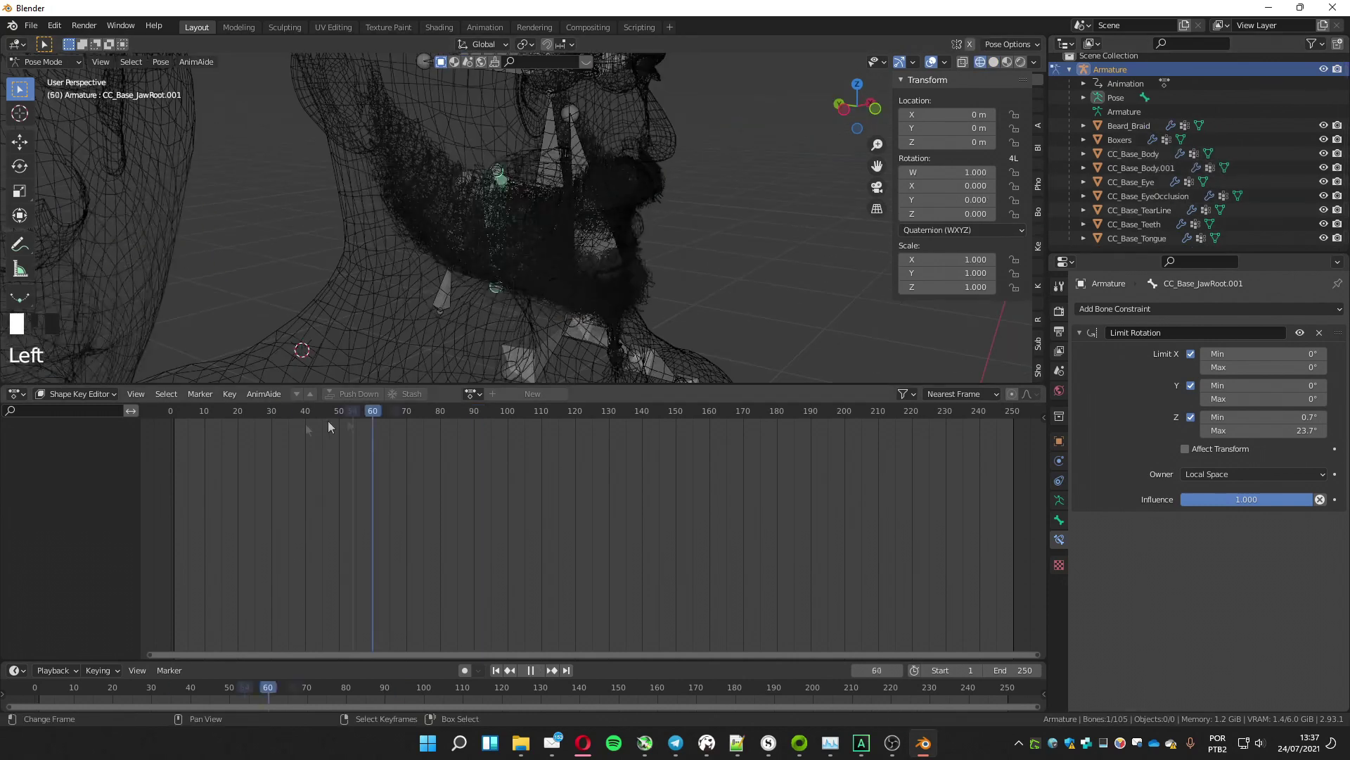
pyautogui.moveTo(331, 427); pyautogui.dragTo(171, 422)
pyautogui.hotkey('shift', 'z')
pyautogui.moveTo(467, 271); pyautogui.dragTo(594, 273, button='middle')
# Snap the 3D cursor to a lower-lip vertex of CC_Base_Body, then return to Object Mode
pyautogui.press('Tab')
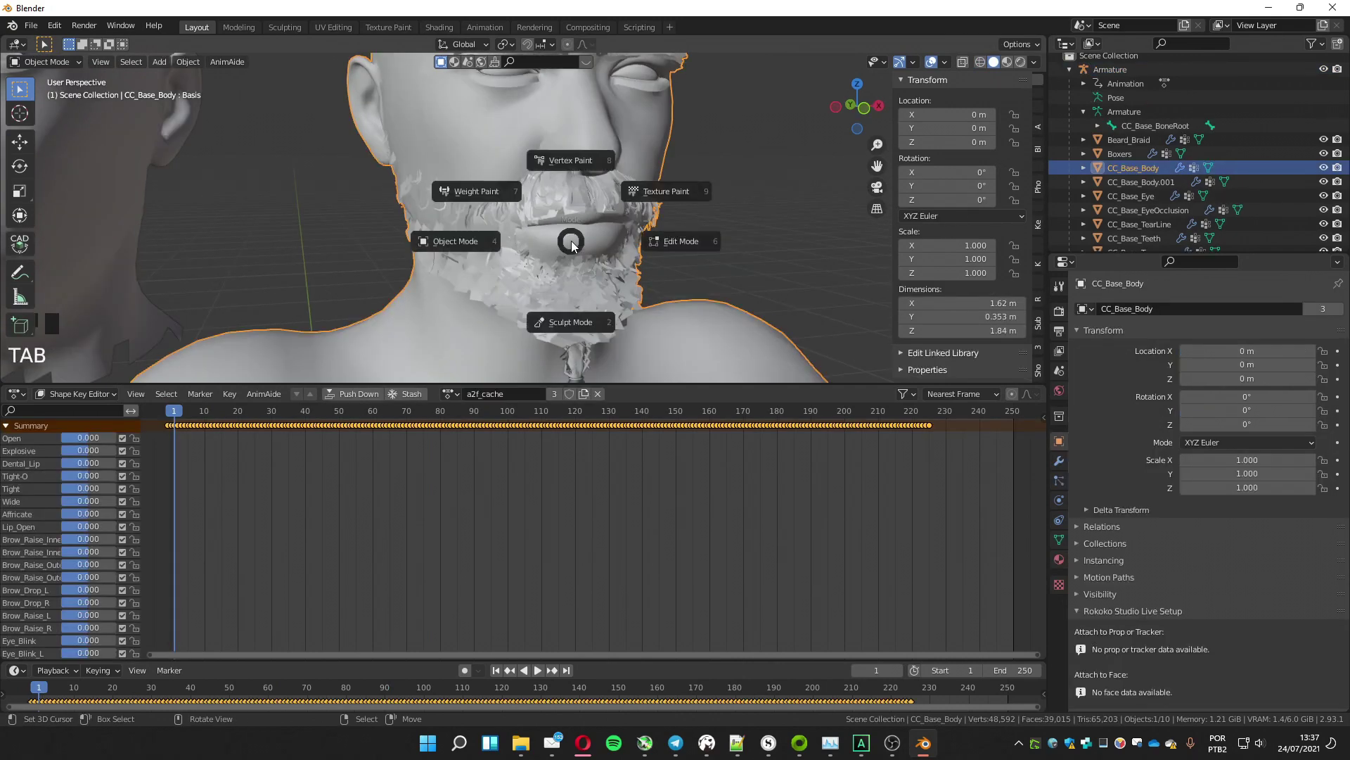
pyautogui.click(672, 243)
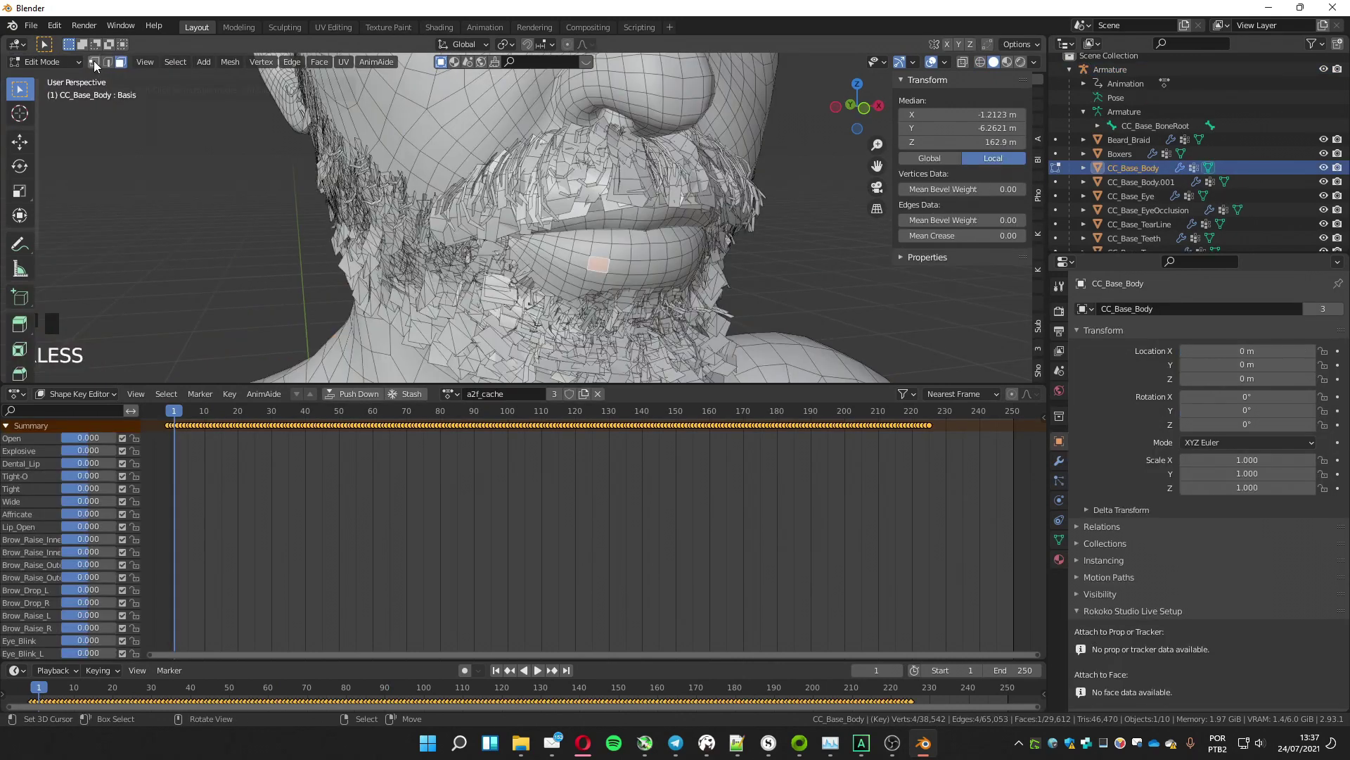
pyautogui.click(94, 61)
pyautogui.moveTo(574, 287); pyautogui.dragTo(521, 236, button='middle')
pyautogui.click(526, 239)
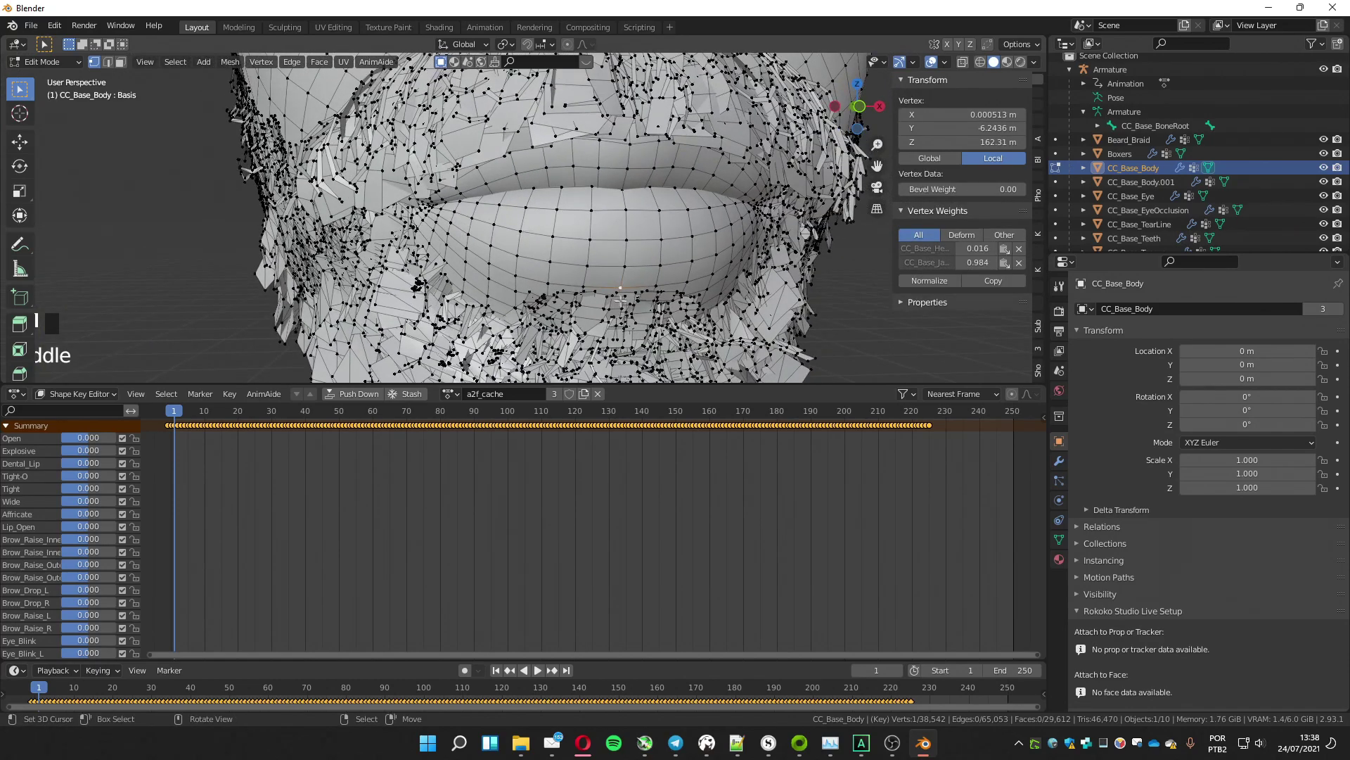
pyautogui.hotkey('shift', 's')
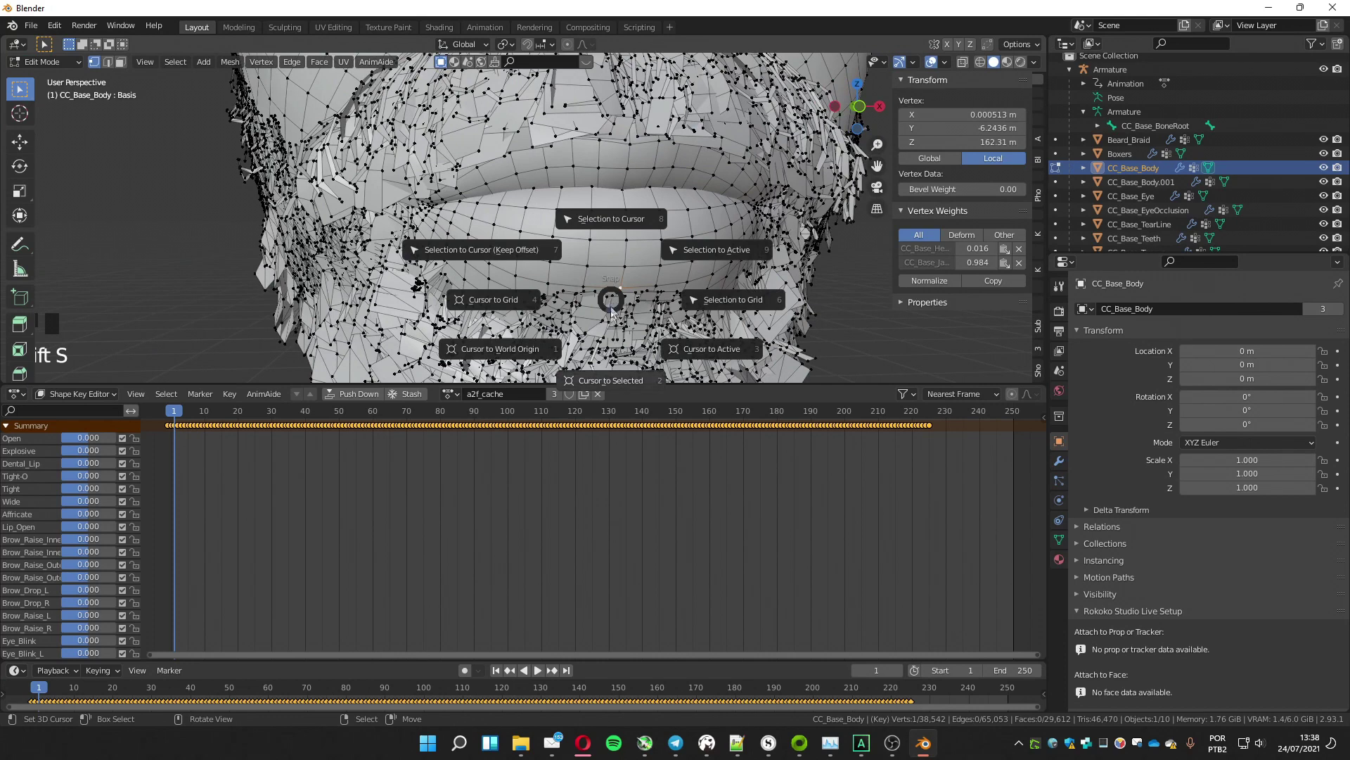
pyautogui.click(613, 382)
pyautogui.hotkey('ctrl', 'Tab')
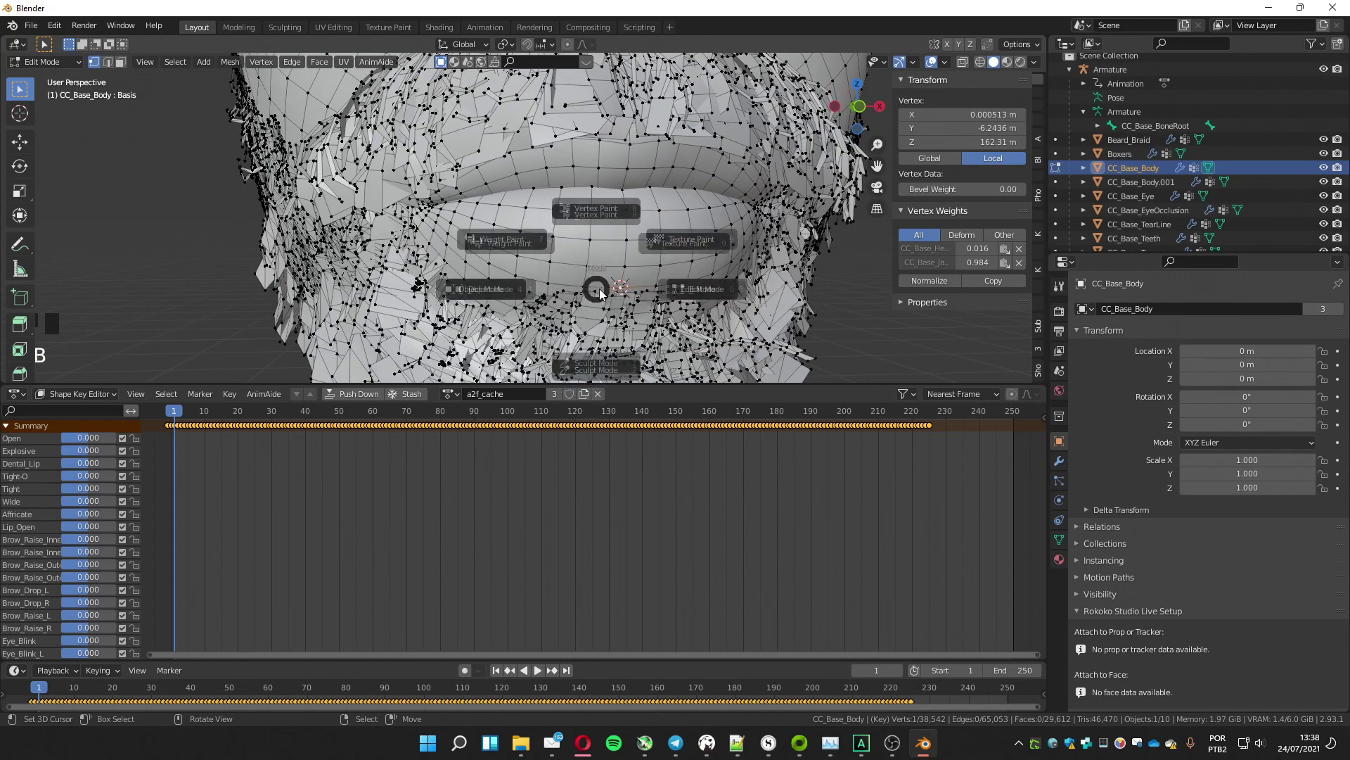
pyautogui.press('Tab')
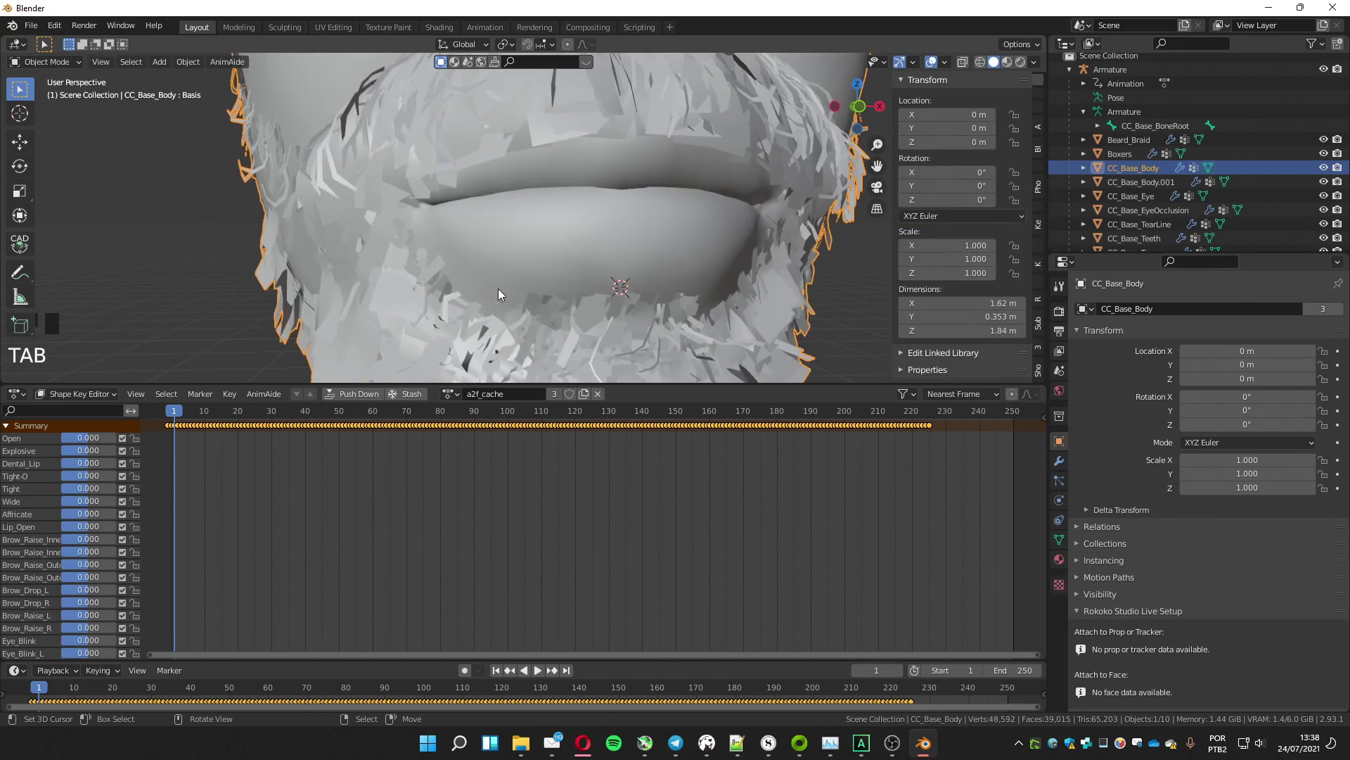
pyautogui.hotkey('shift', 'a')
# Add a Plain Axes empty at the lip and set its radius to 0.03 m
pyautogui.moveTo(478, 433)
pyautogui.click(568, 433)
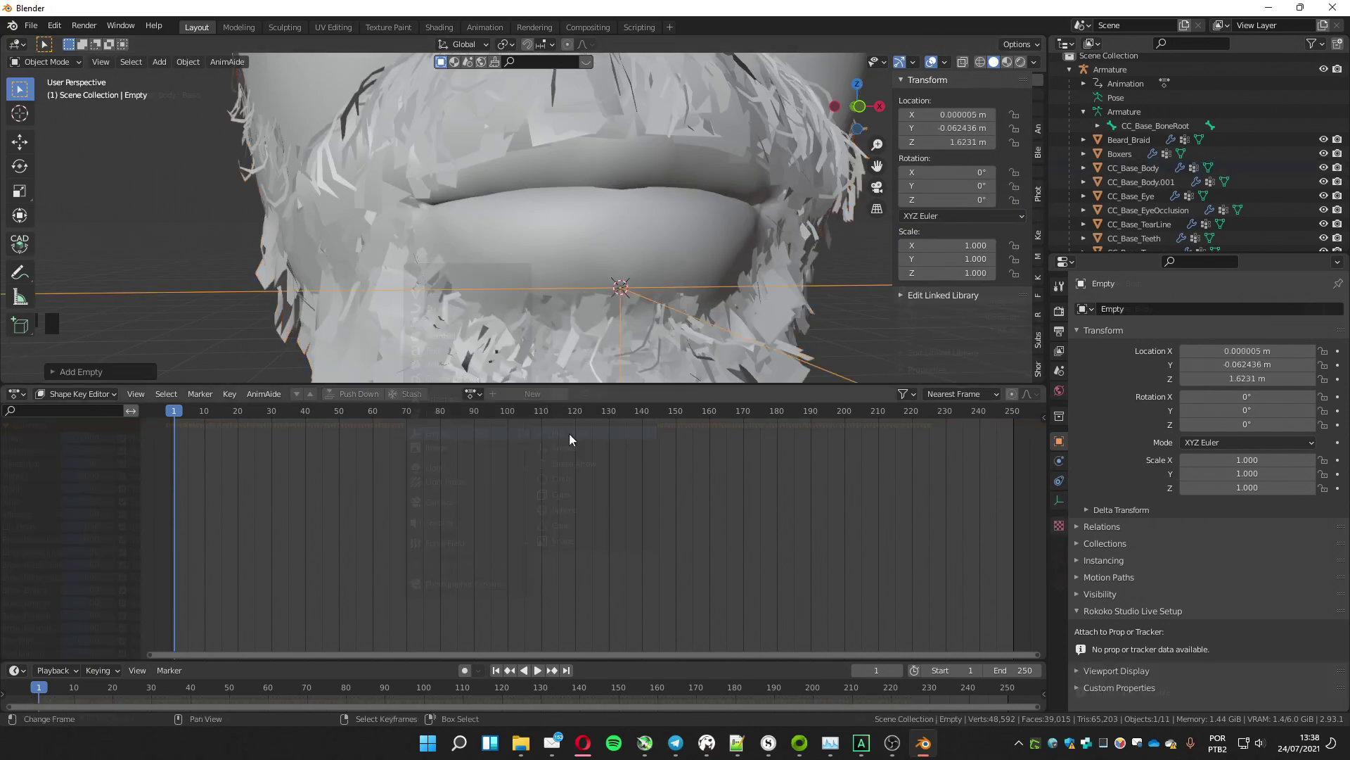
pyautogui.click(81, 371)
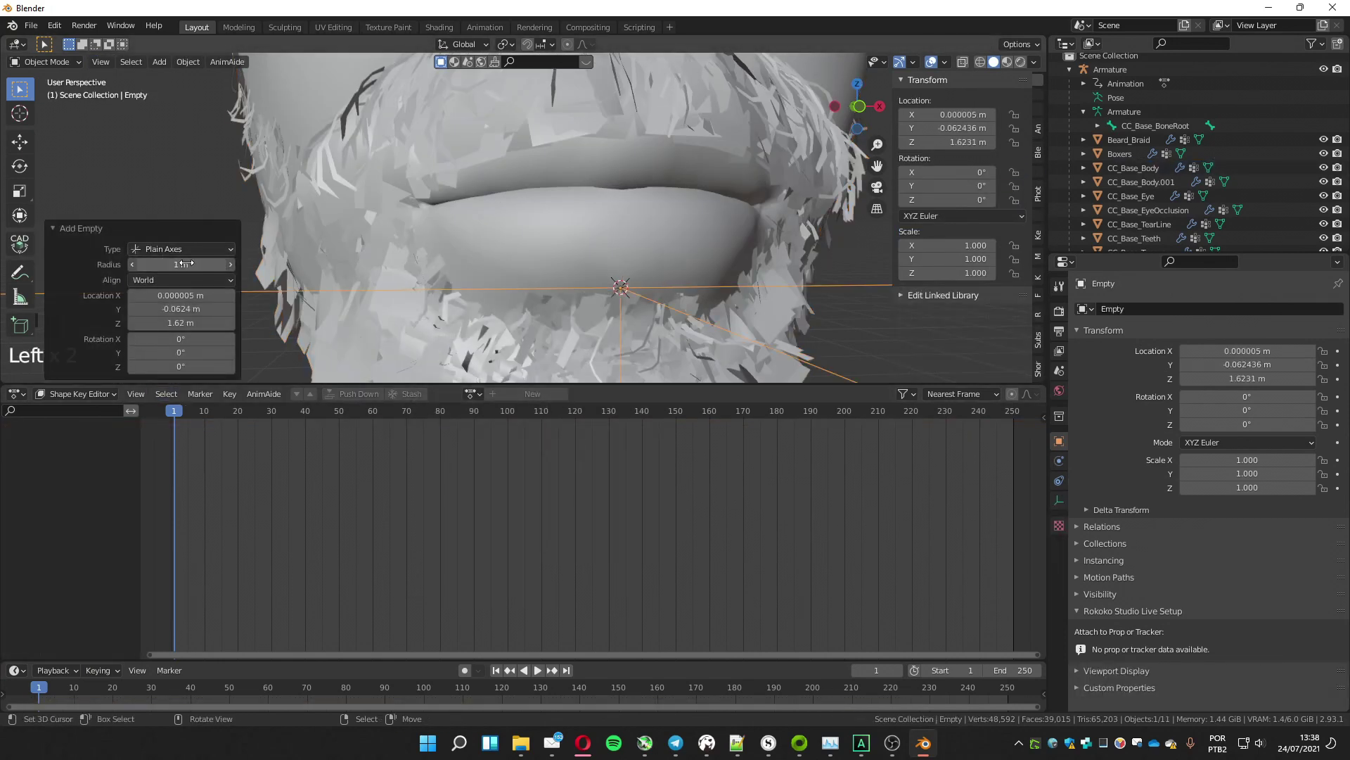
pyautogui.moveTo(95, 268); pyautogui.dragTo(77, 272)
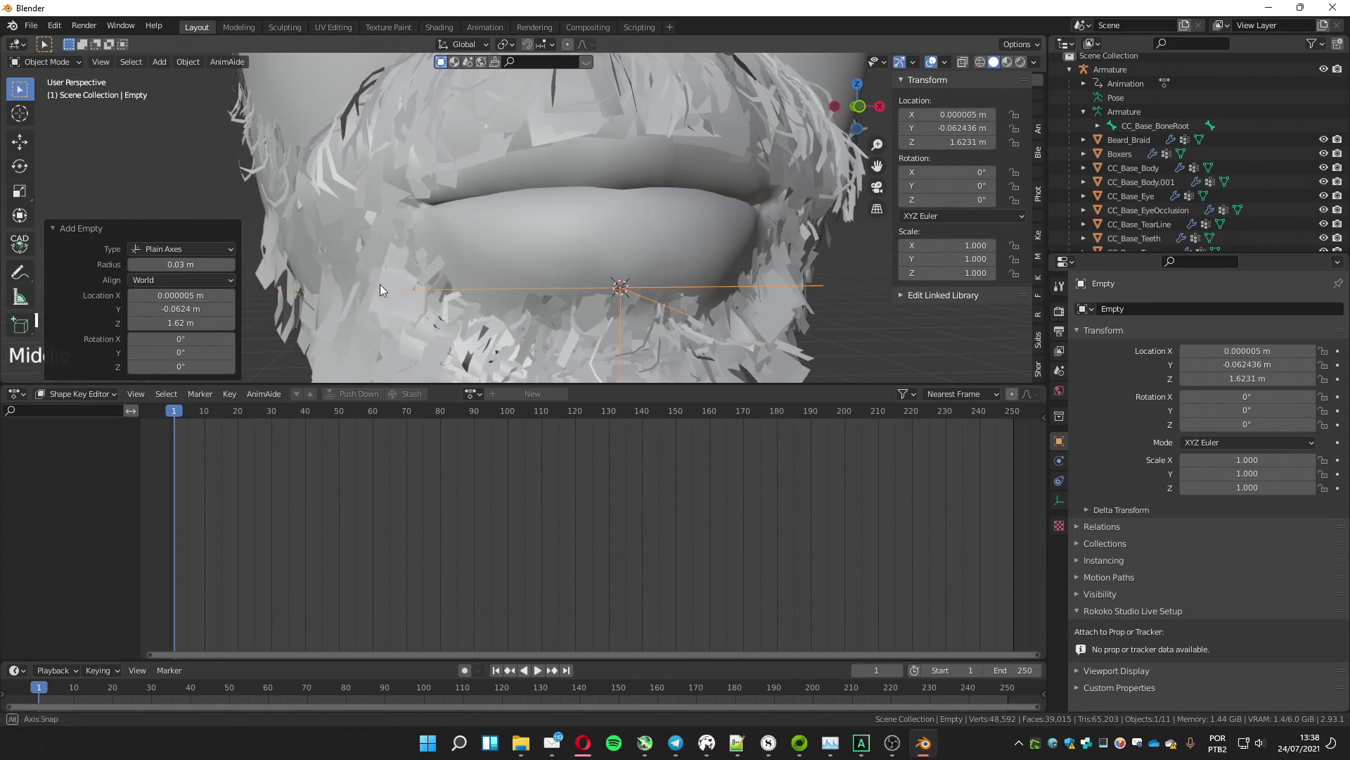
# Vertex-parent the empty to the lower-lip vertex of CC_Base_Body
pyautogui.moveTo(380, 284); pyautogui.dragTo(639, 255, button='middle')
pyautogui.press('Tab')
pyautogui.keyDown('shift'); pyautogui.click(626, 253); pyautogui.keyUp('shift')
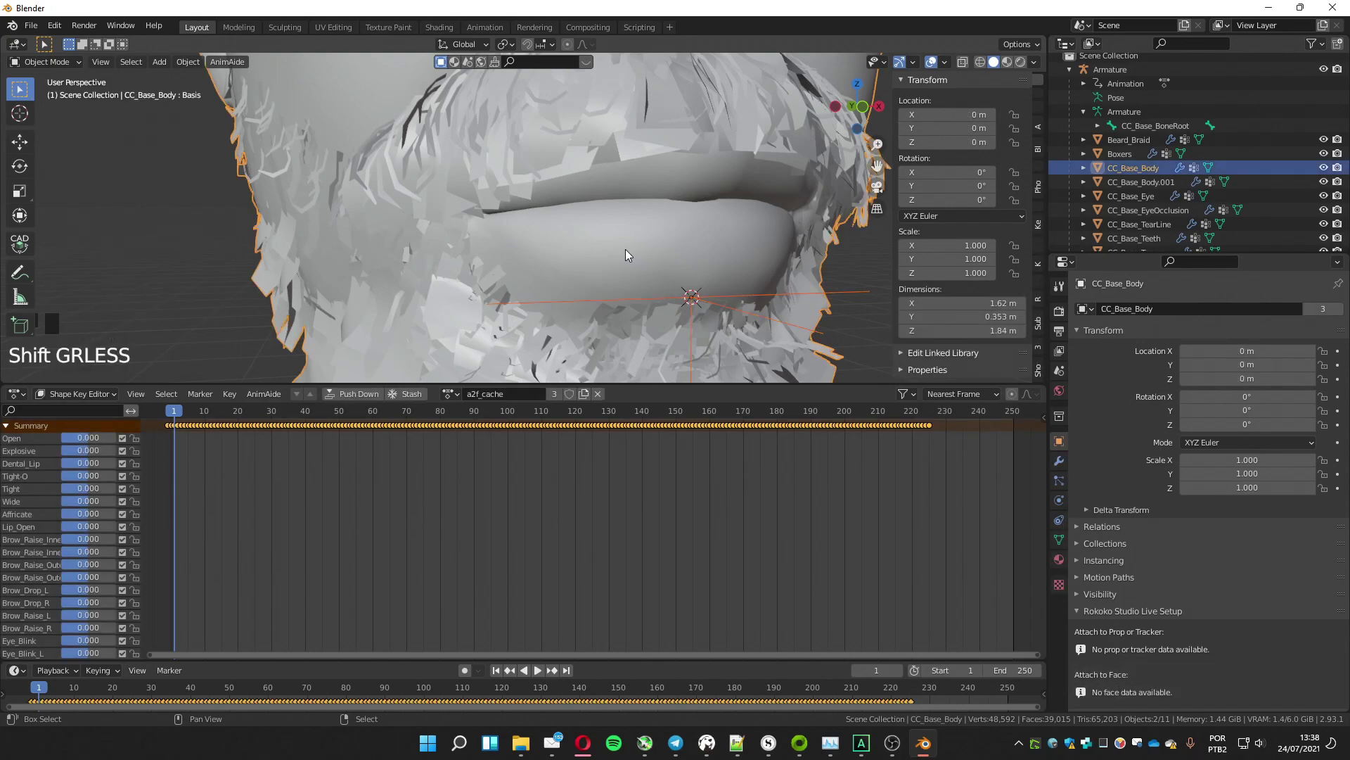
pyautogui.press('Tab')
pyautogui.click(729, 252)
pyautogui.press('KP_Decimal')
pyautogui.moveTo(493, 240)
pyautogui.mouseDown(button='middle')
pyautogui.moveTo(577, 245)
pyautogui.moveTo(517, 250)
pyautogui.mouseUp(button='middle')
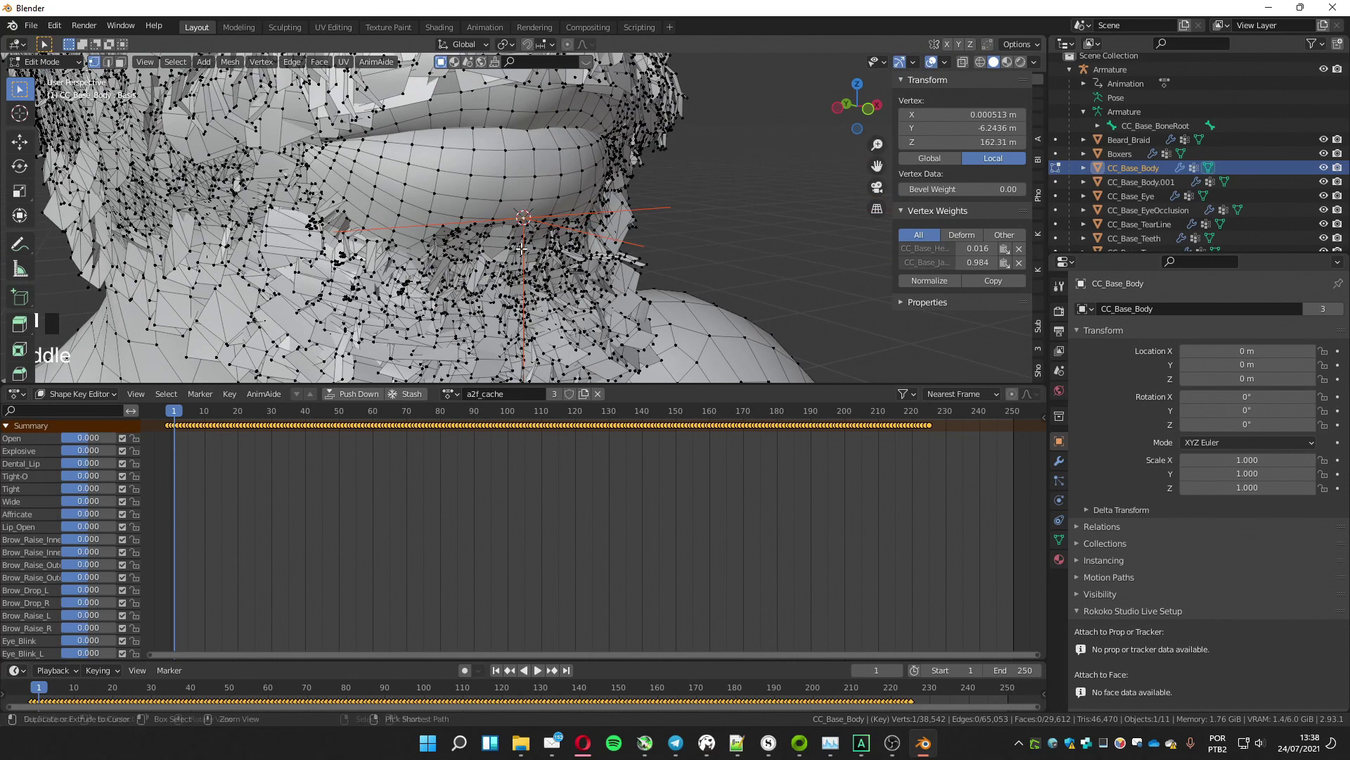
pyautogui.hotkey('ctrl', 'p')
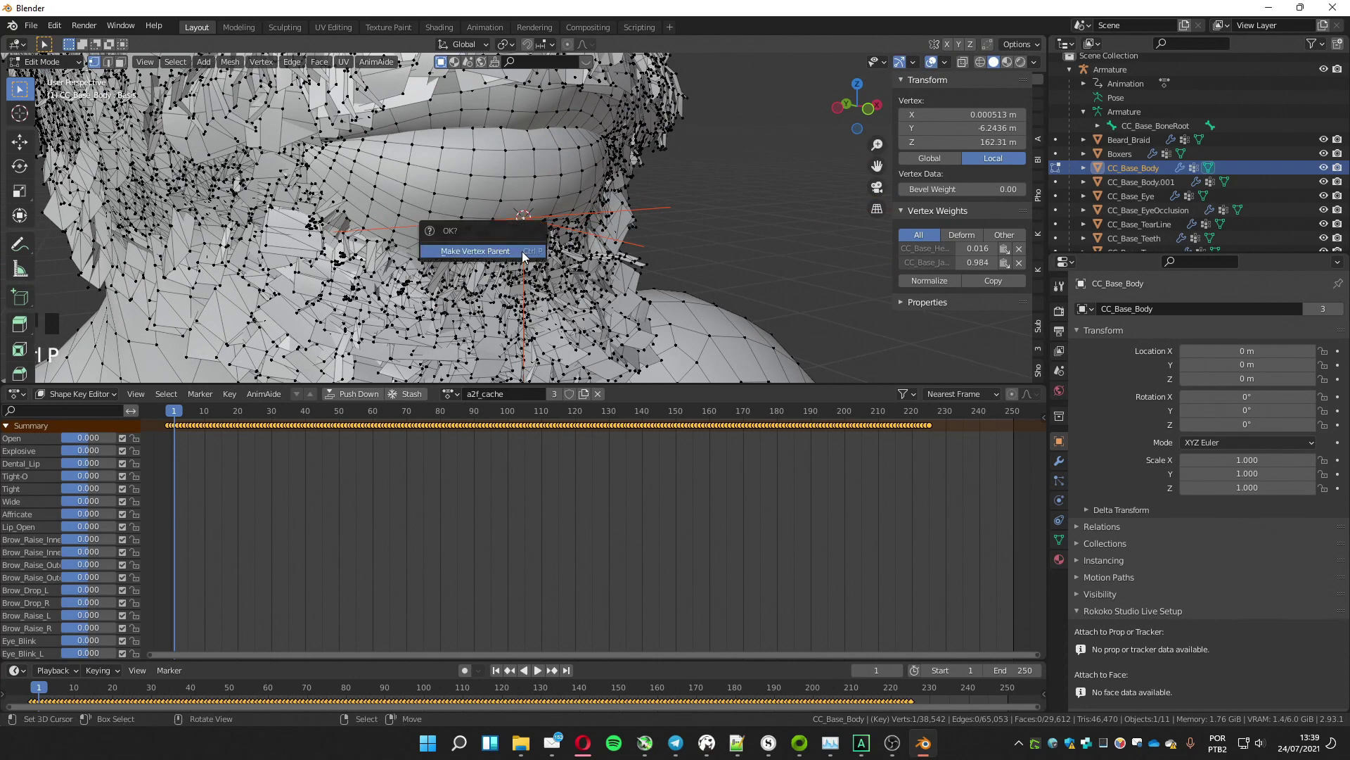
pyautogui.click(479, 252)
# Return the body to Object Mode, check the empty follows the lip, and hide the body mesh
pyautogui.hotkey('ctrl', 'Tab')
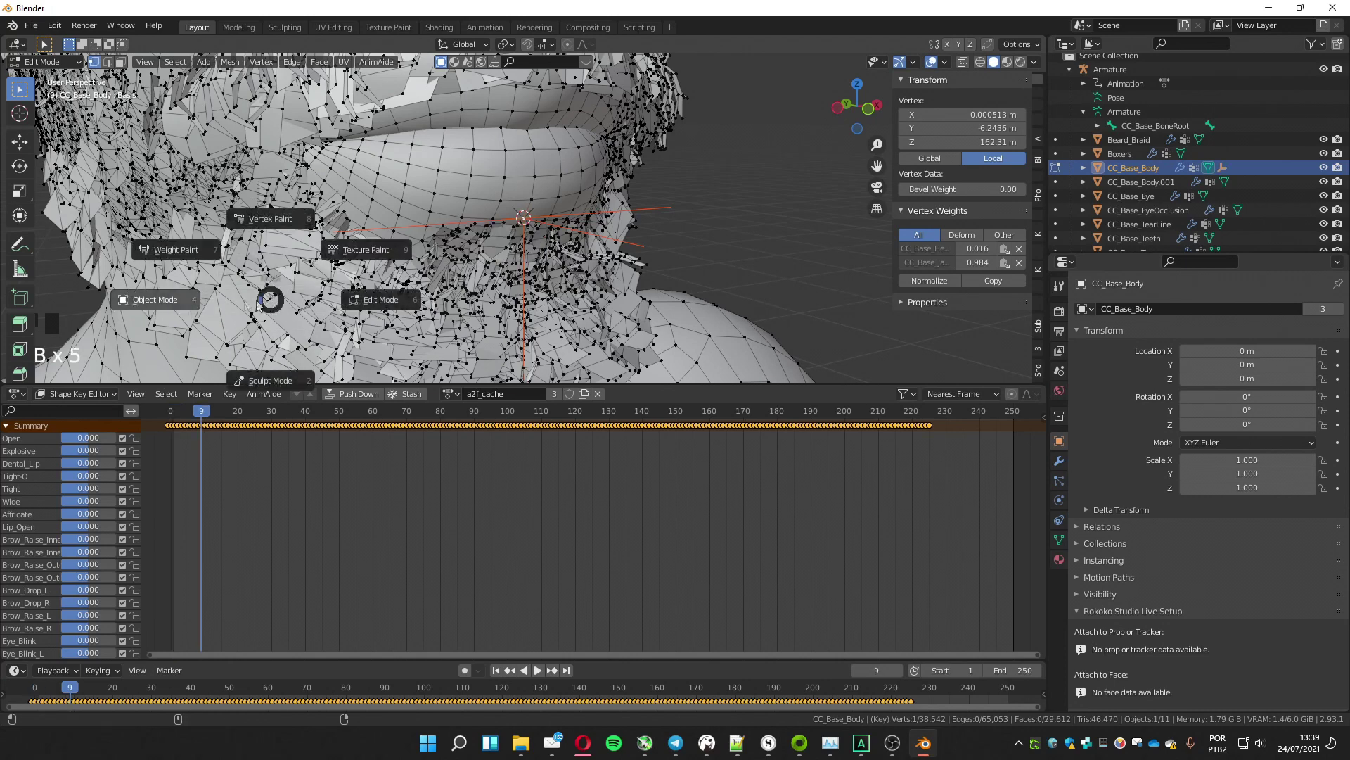
pyautogui.click(174, 301)
pyautogui.moveTo(202, 412); pyautogui.dragTo(238, 408)
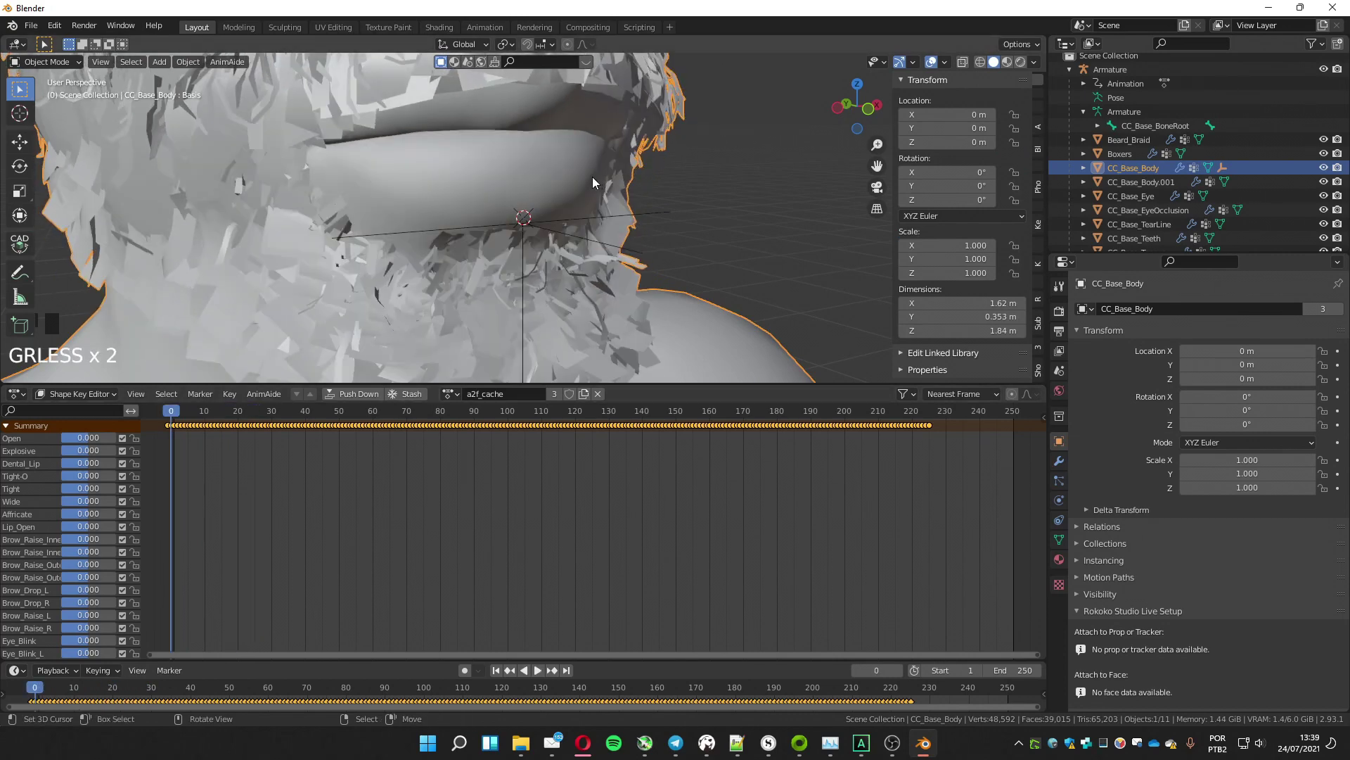
pyautogui.press('h')
pyautogui.moveTo(395, 262); pyautogui.dragTo(388, 266, button='middle')
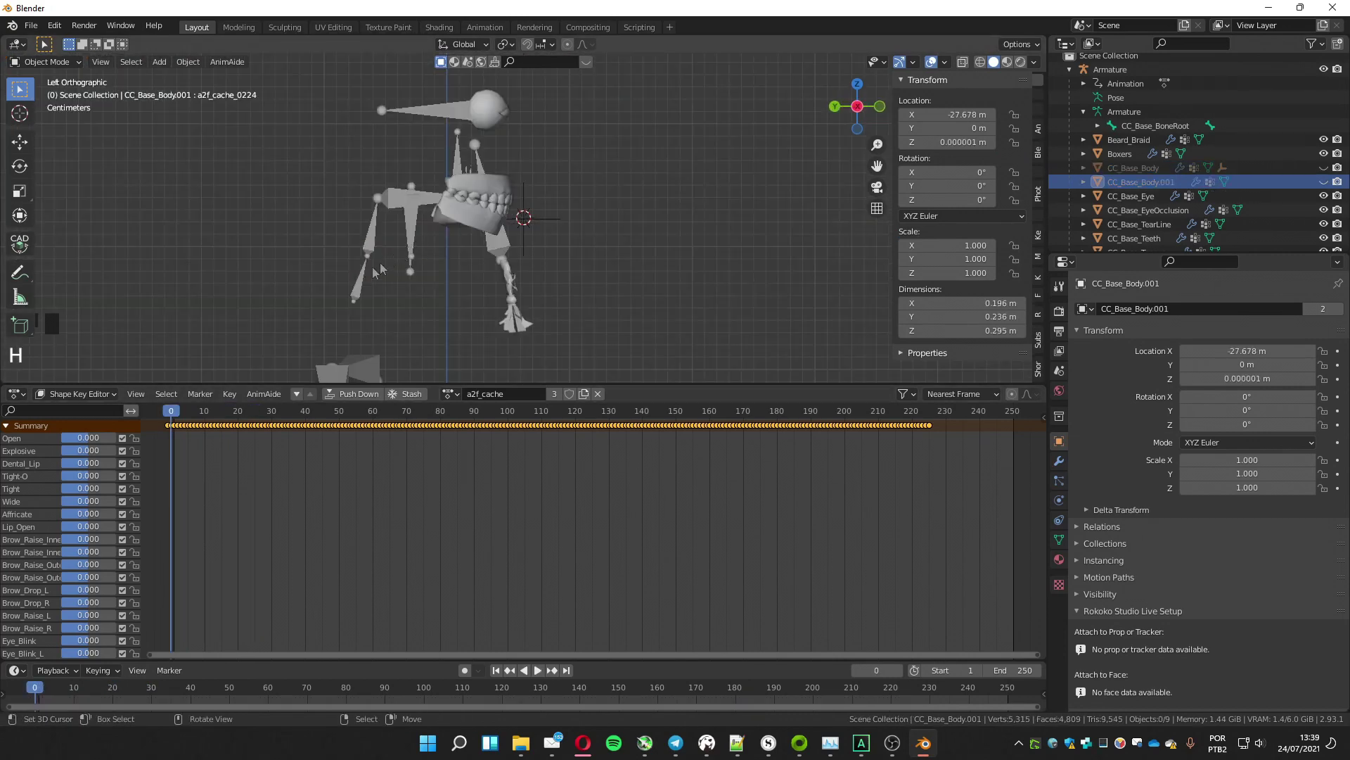
pyautogui.moveTo(373, 265)
pyautogui.keyDown('ctrl'); pyautogui.mouseDown(button='middle')
pyautogui.moveTo(381, 281)
pyautogui.moveTo(380, 268)
pyautogui.mouseUp(button='middle'); pyautogui.keyUp('ctrl')
# In the armature's Edit Mode, select the lower tip of the duplicated jaw bone CC_Base_JawRoot.001
pyautogui.rightClick(402, 263)
pyautogui.press('Tab')
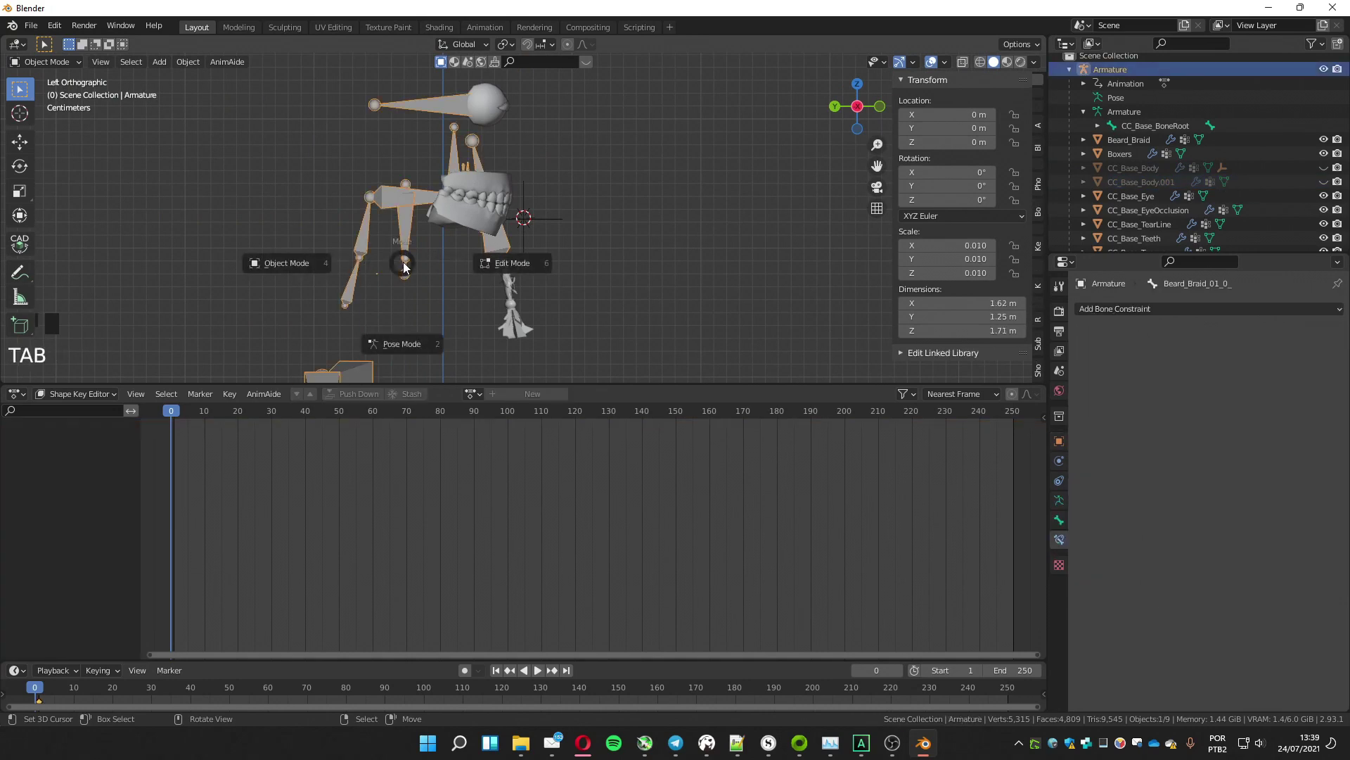
pyautogui.press('b')
pyautogui.keyDown('ctrl'); pyautogui.moveTo(363, 311); pyautogui.dragTo(556, 232, button='middle'); pyautogui.keyUp('ctrl')
pyautogui.click(544, 272)
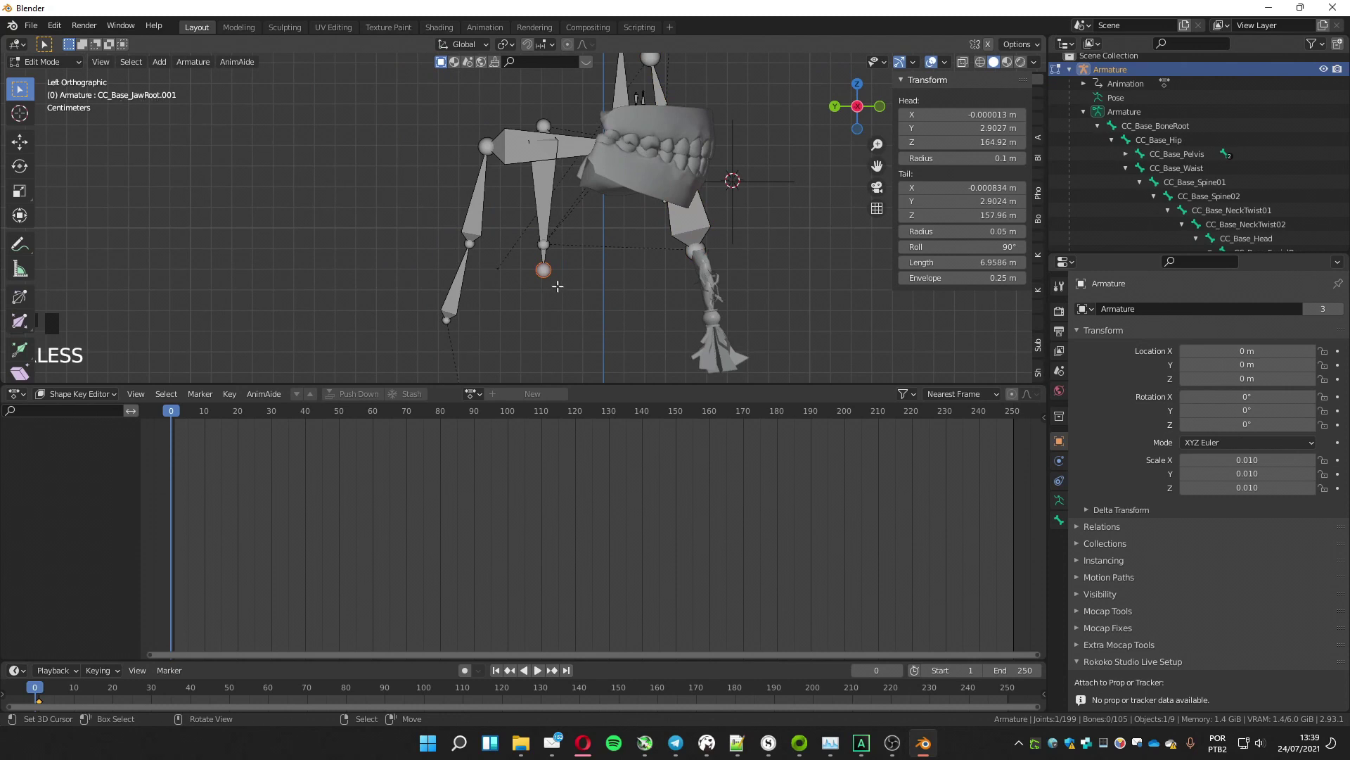
pyautogui.keyDown('ctrl'); pyautogui.moveTo(517, 312); pyautogui.dragTo(552, 301, button='middle'); pyautogui.keyUp('ctrl')
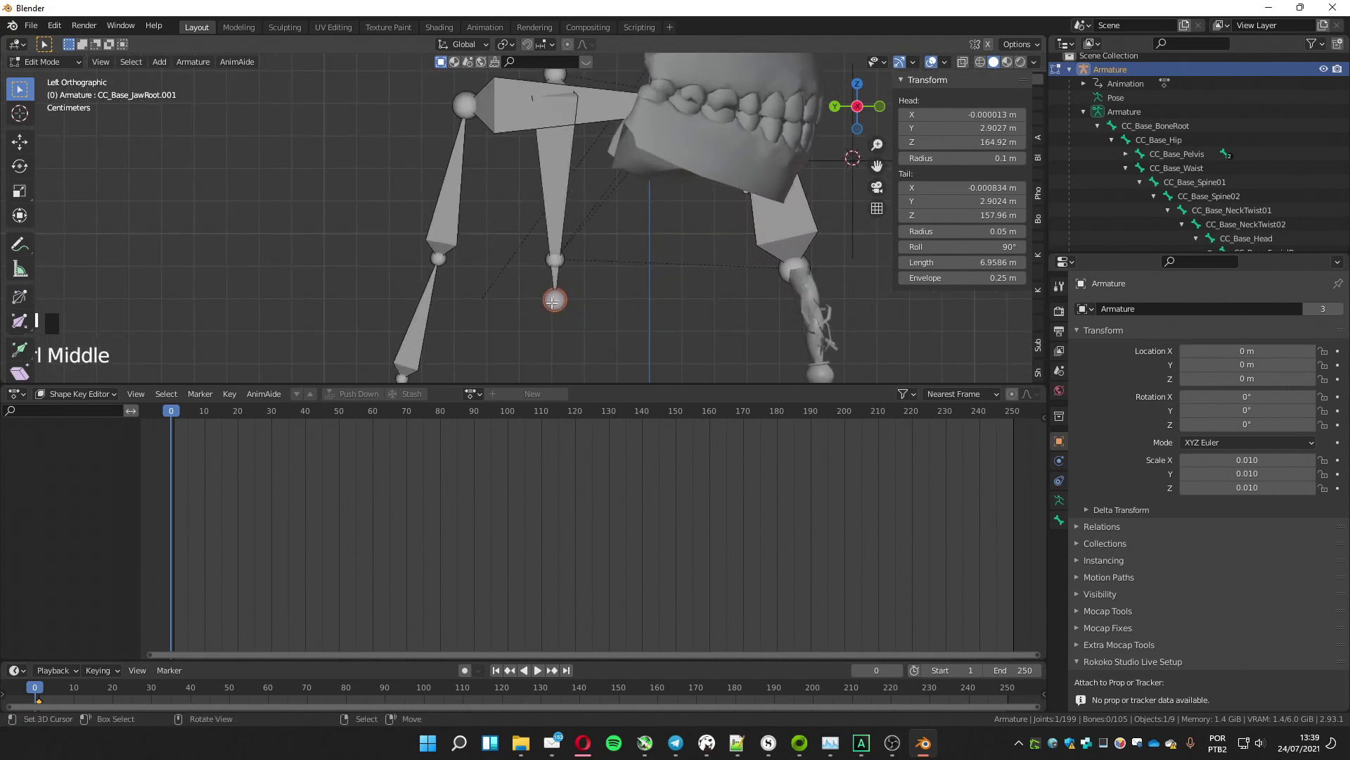
# Snap the 3D cursor to the jaw bone tip and return the armature to Object Mode
pyautogui.hotkey('shift', 's')
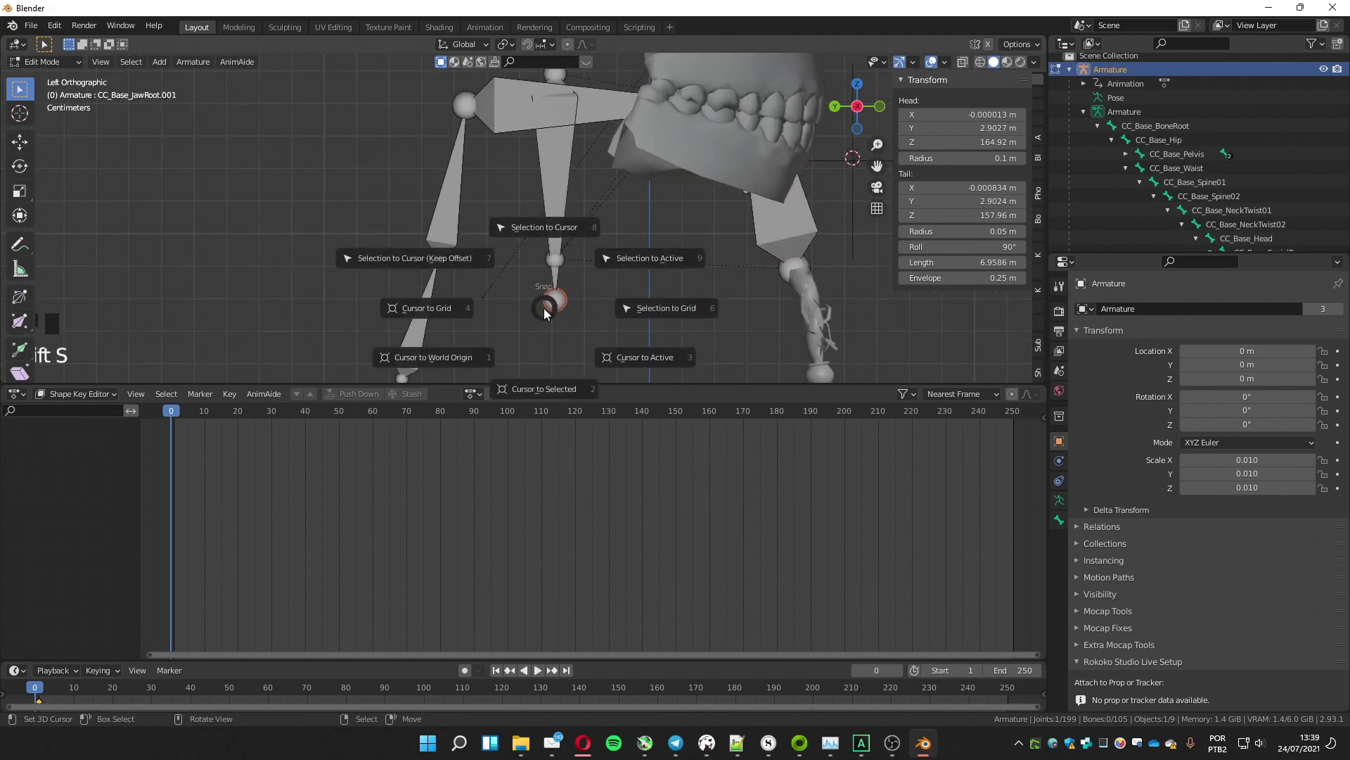
pyautogui.click(543, 391)
pyautogui.keyDown('ctrl'); pyautogui.moveTo(546, 330); pyautogui.dragTo(538, 280, button='middle'); pyautogui.keyUp('ctrl')
pyautogui.press('Tab')
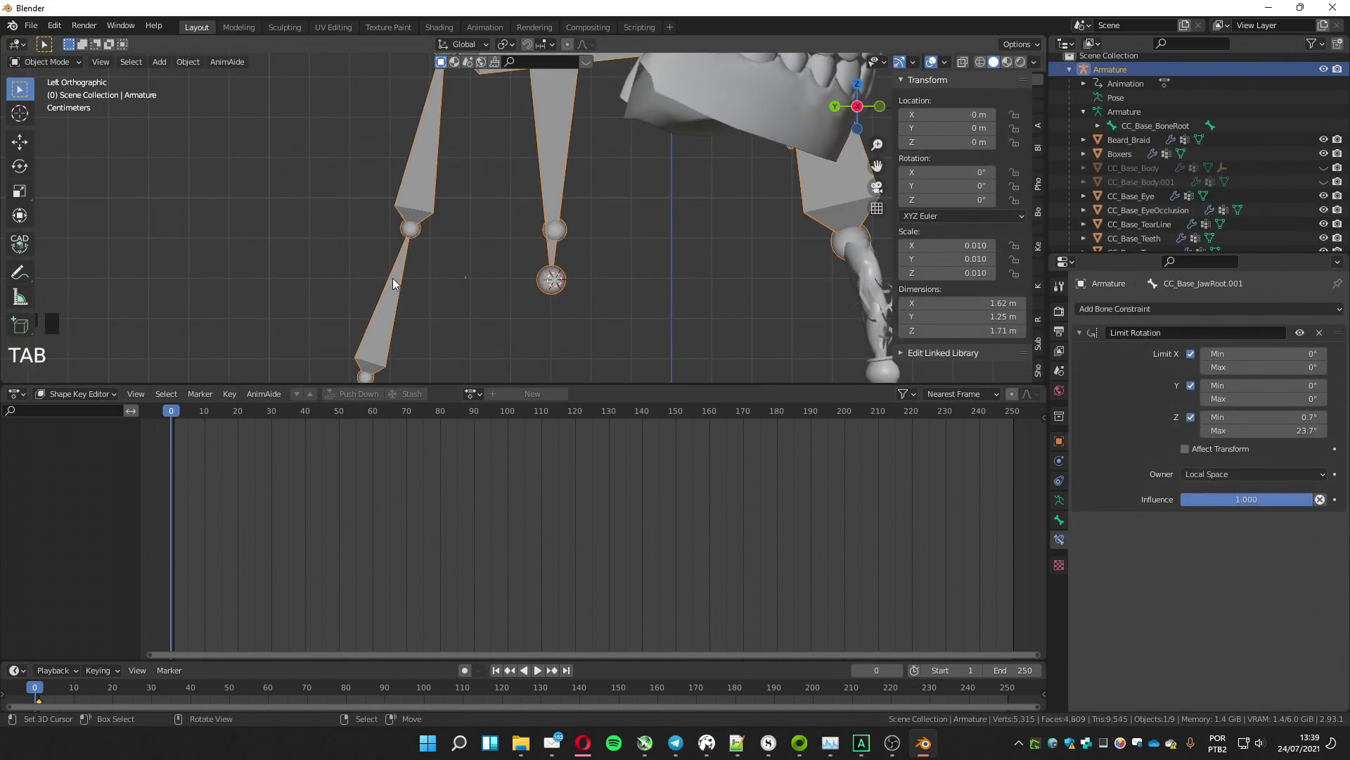
pyautogui.hotkey('shift', 'a')
# Add a second Plain Axes empty, Empty.001, at the jaw bone tip
pyautogui.moveTo(508, 307)
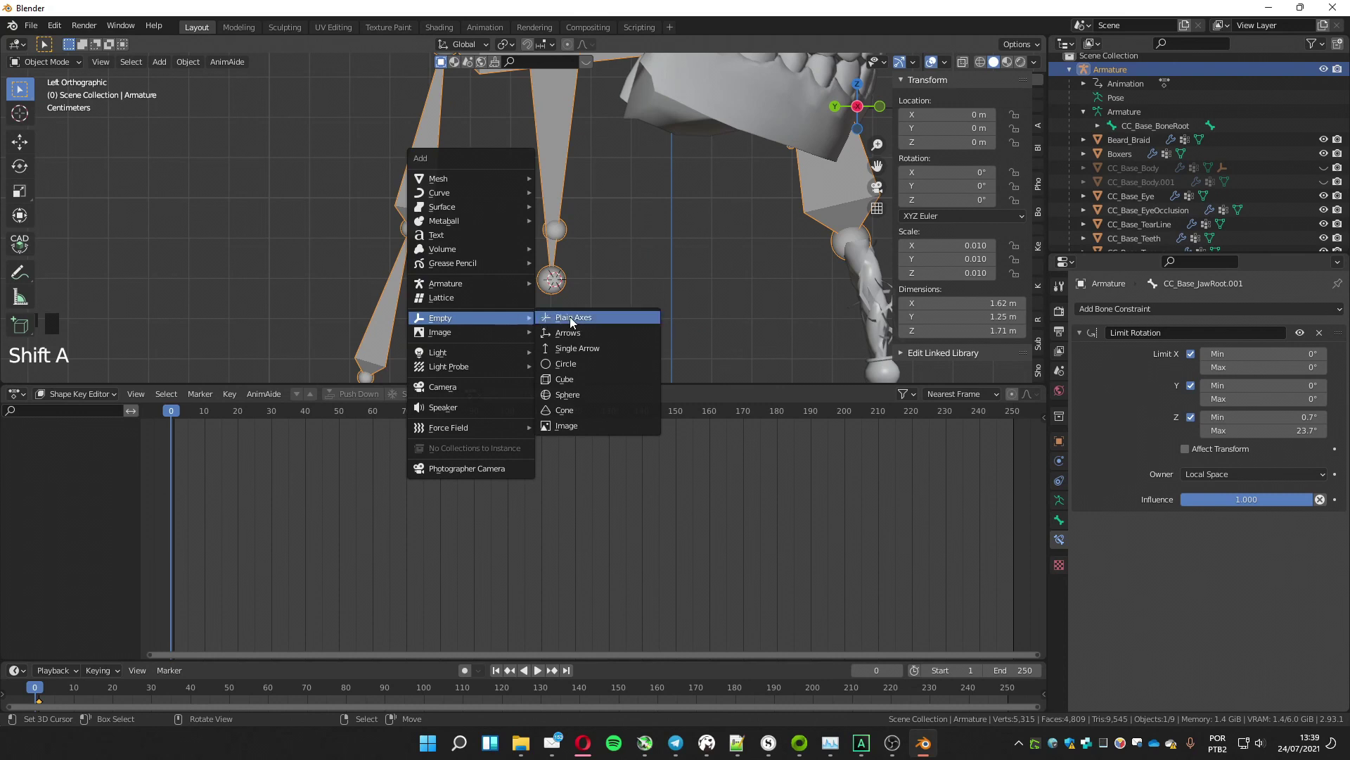
pyautogui.click(566, 317)
pyautogui.moveTo(533, 308); pyautogui.dragTo(492, 324, button='middle')
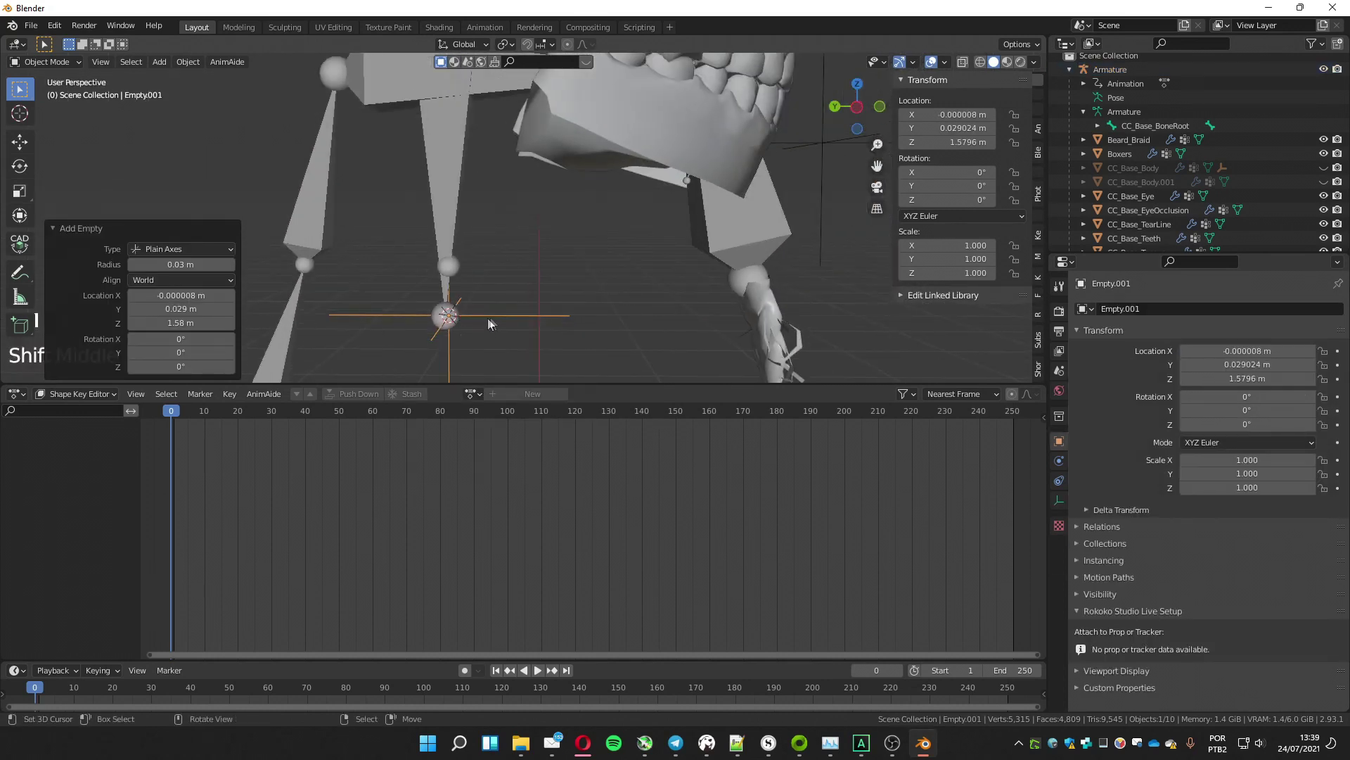
# Parent Empty.001 to the lip empty and scrub the timeline to confirm it follows
pyautogui.keyDown('shift'); pyautogui.click(821, 181); pyautogui.keyUp('shift')
pyautogui.hotkey('ctrl', 'p')
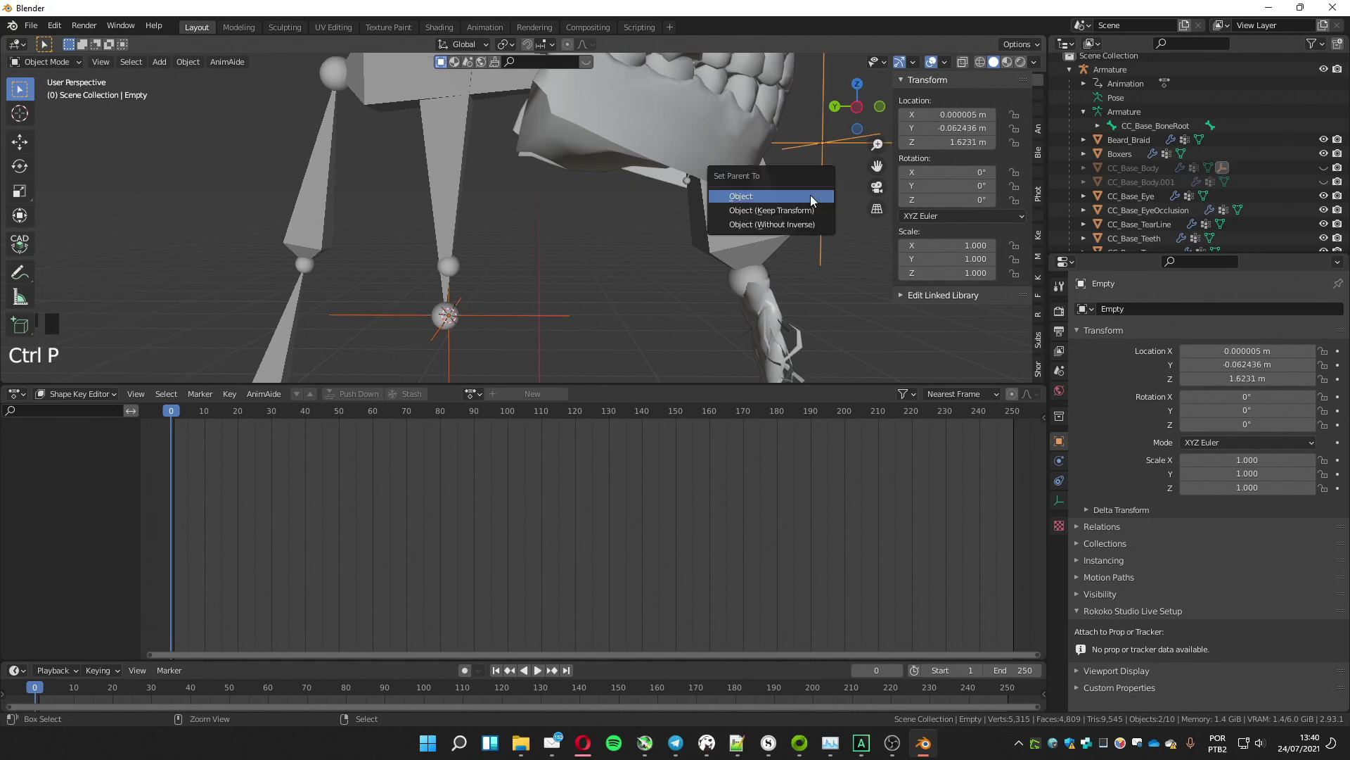
pyautogui.click(804, 194)
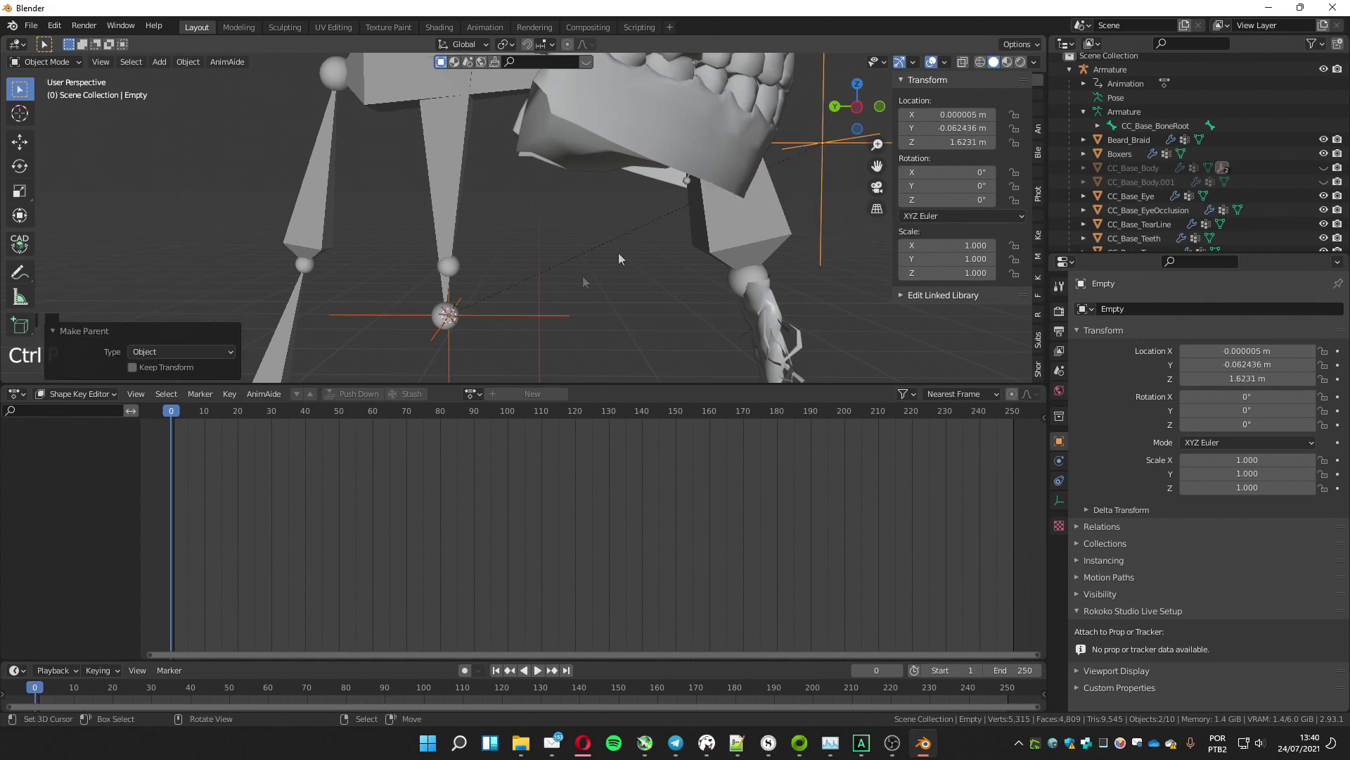
pyautogui.moveTo(172, 411)
pyautogui.mouseDown()
pyautogui.moveTo(380, 403)
pyautogui.moveTo(171, 410)
pyautogui.mouseUp()
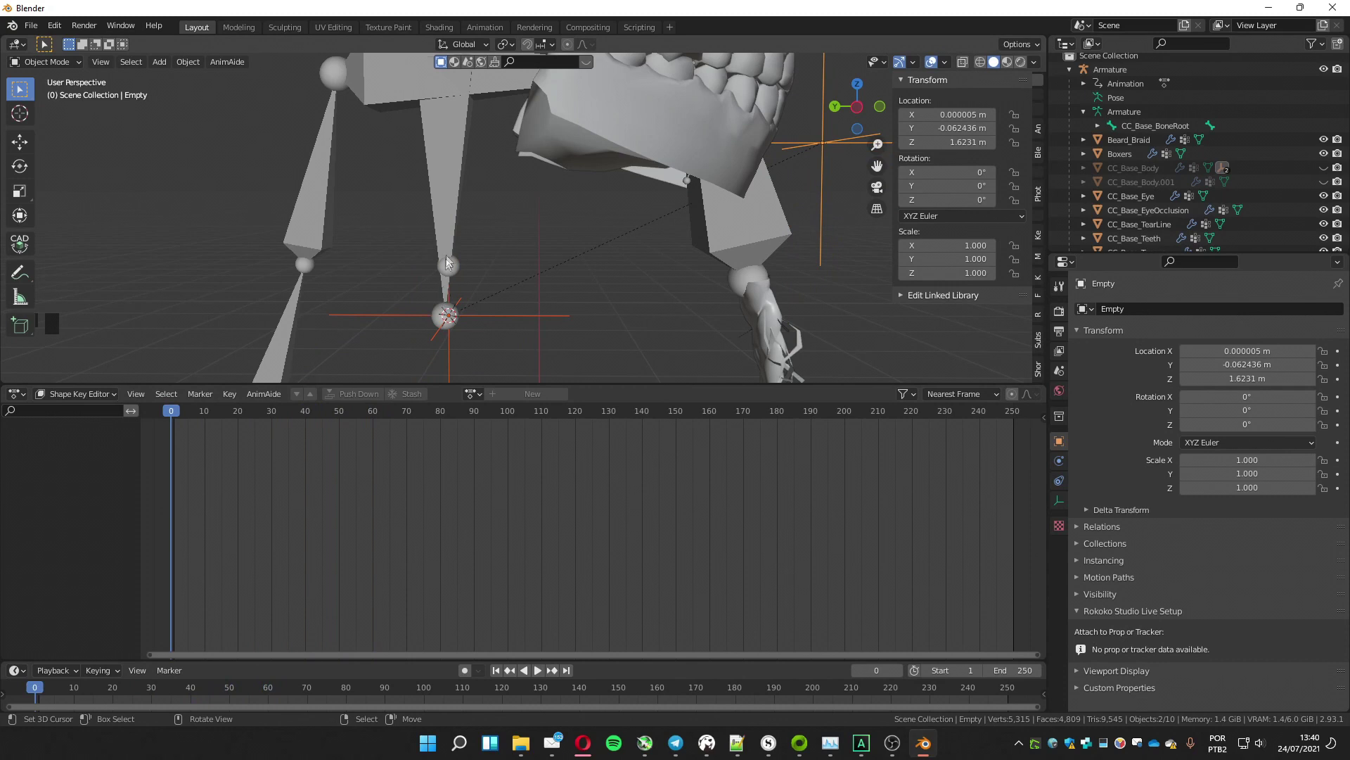
pyautogui.press('less')
pyautogui.press('Tab')
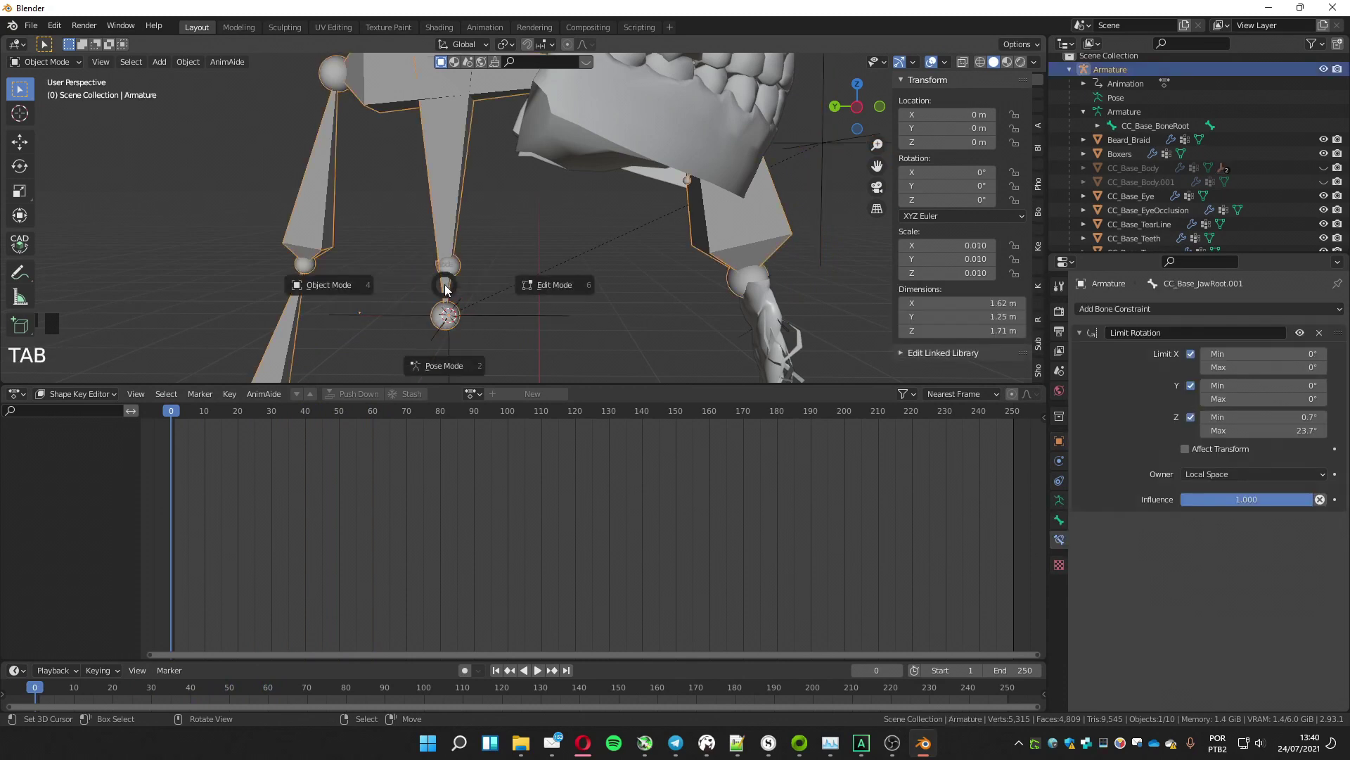
# In Pose Mode, add a Damped Track constraint on CC_Base_JawRoot.001 targeting Empty.001
pyautogui.click(429, 367)
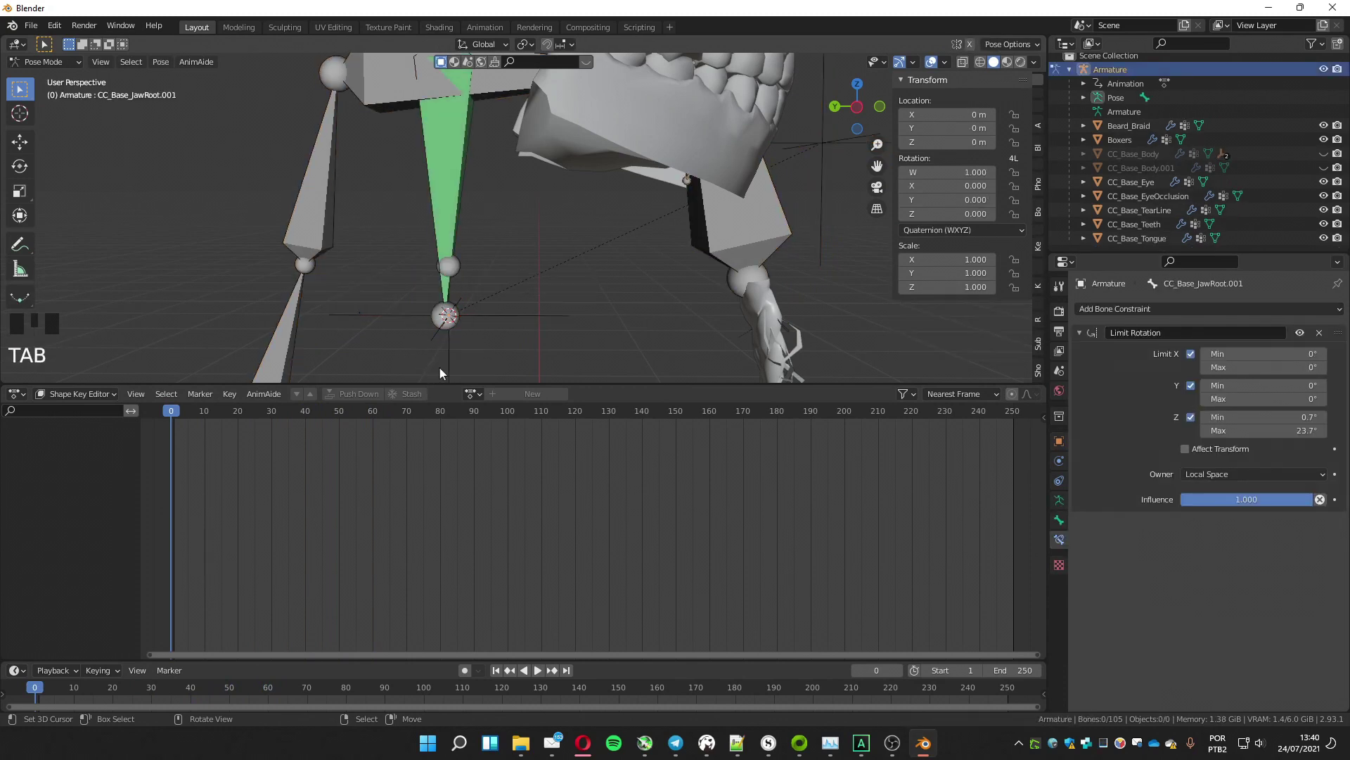
pyautogui.click(446, 291)
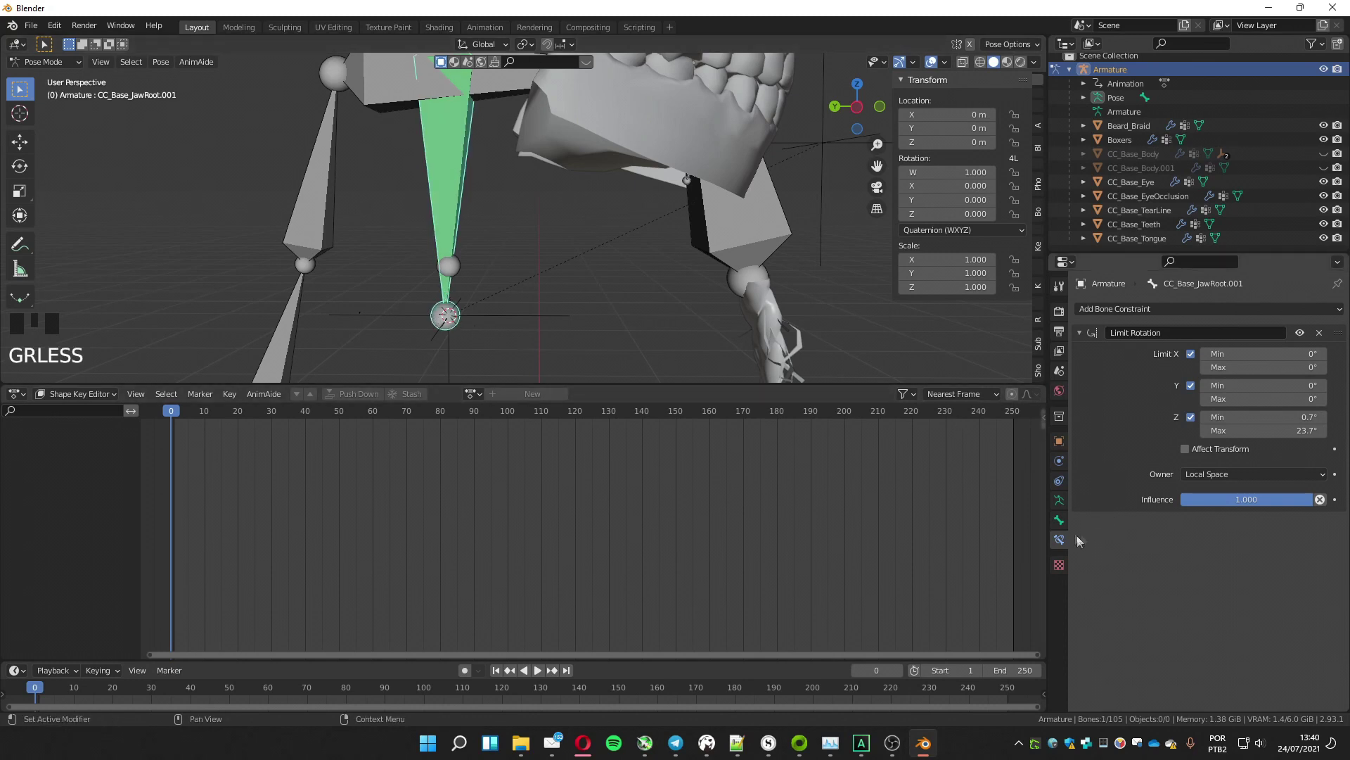
pyautogui.click(1138, 311)
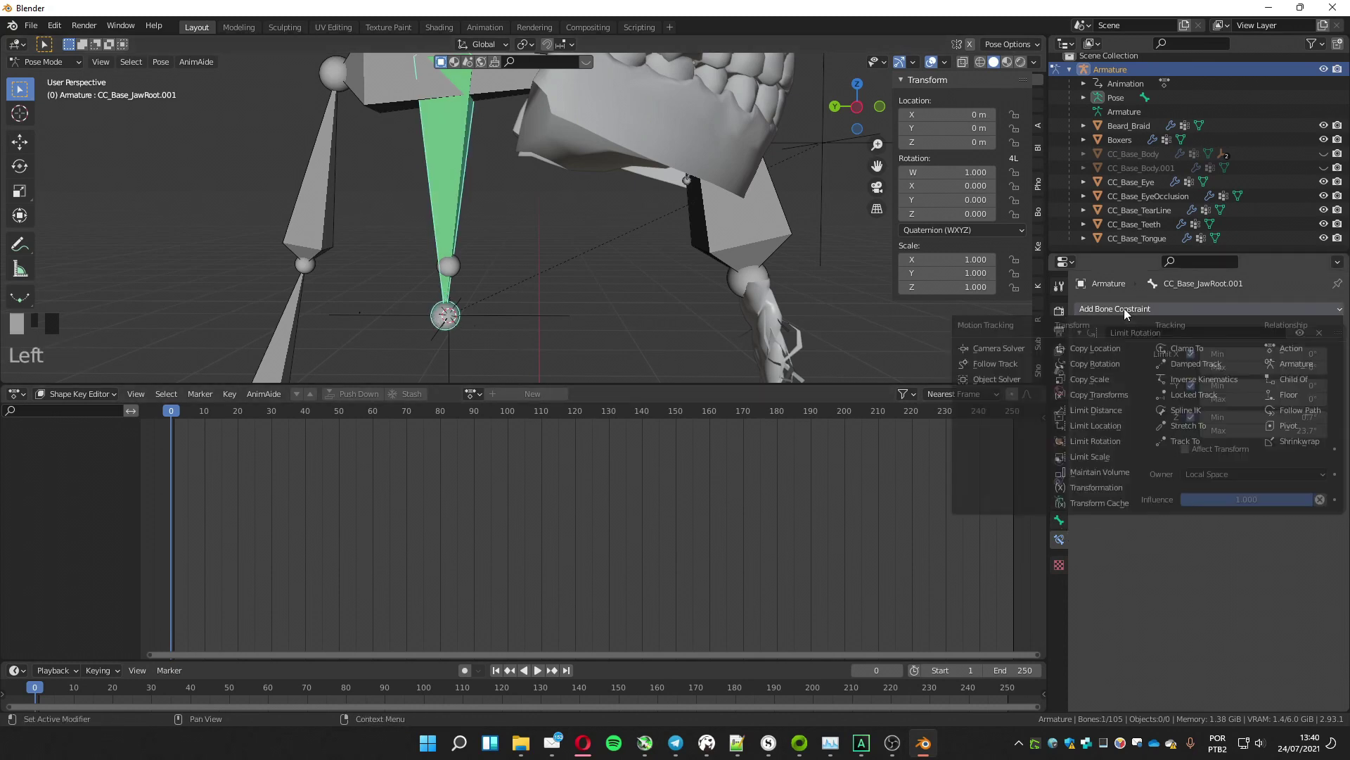
pyautogui.click(1193, 365)
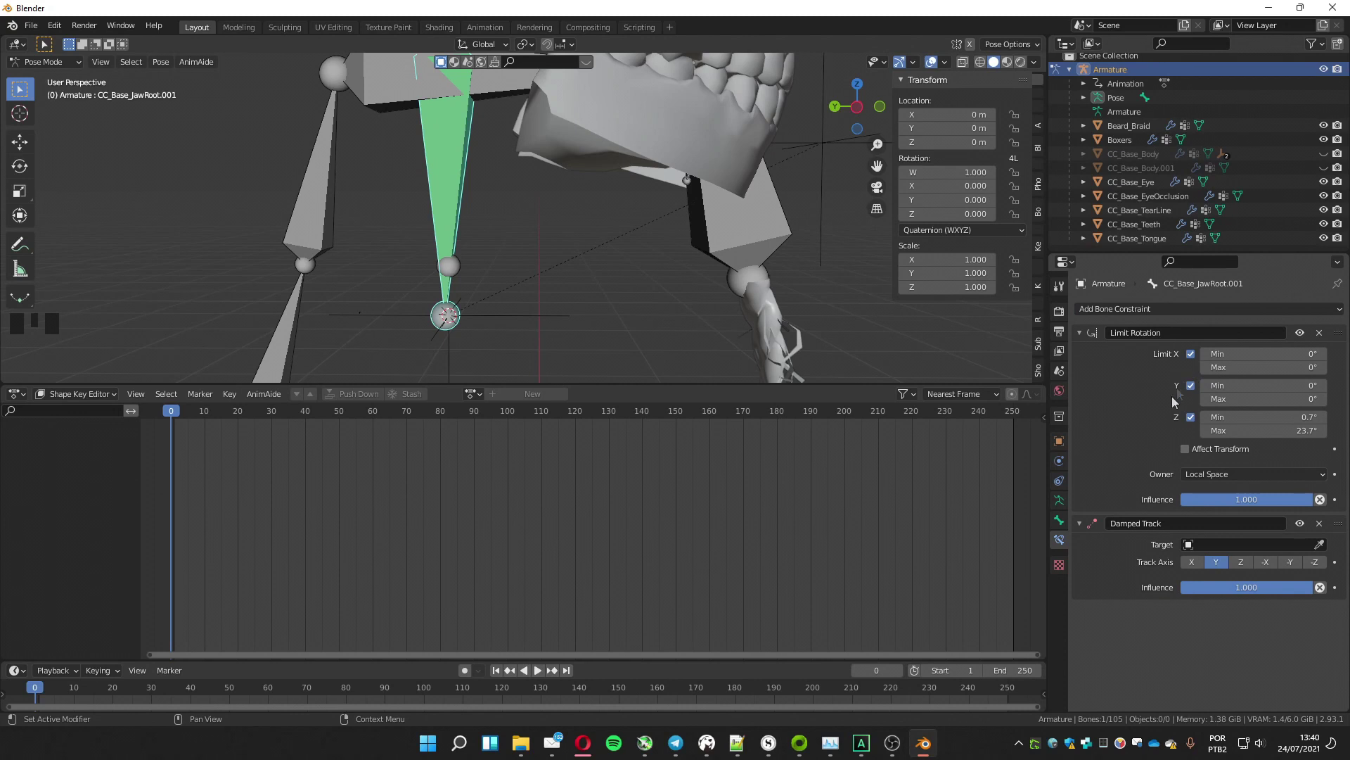
pyautogui.keyDown('ctrl'); pyautogui.moveTo(507, 260); pyautogui.dragTo(529, 282, button='middle'); pyautogui.keyUp('ctrl')
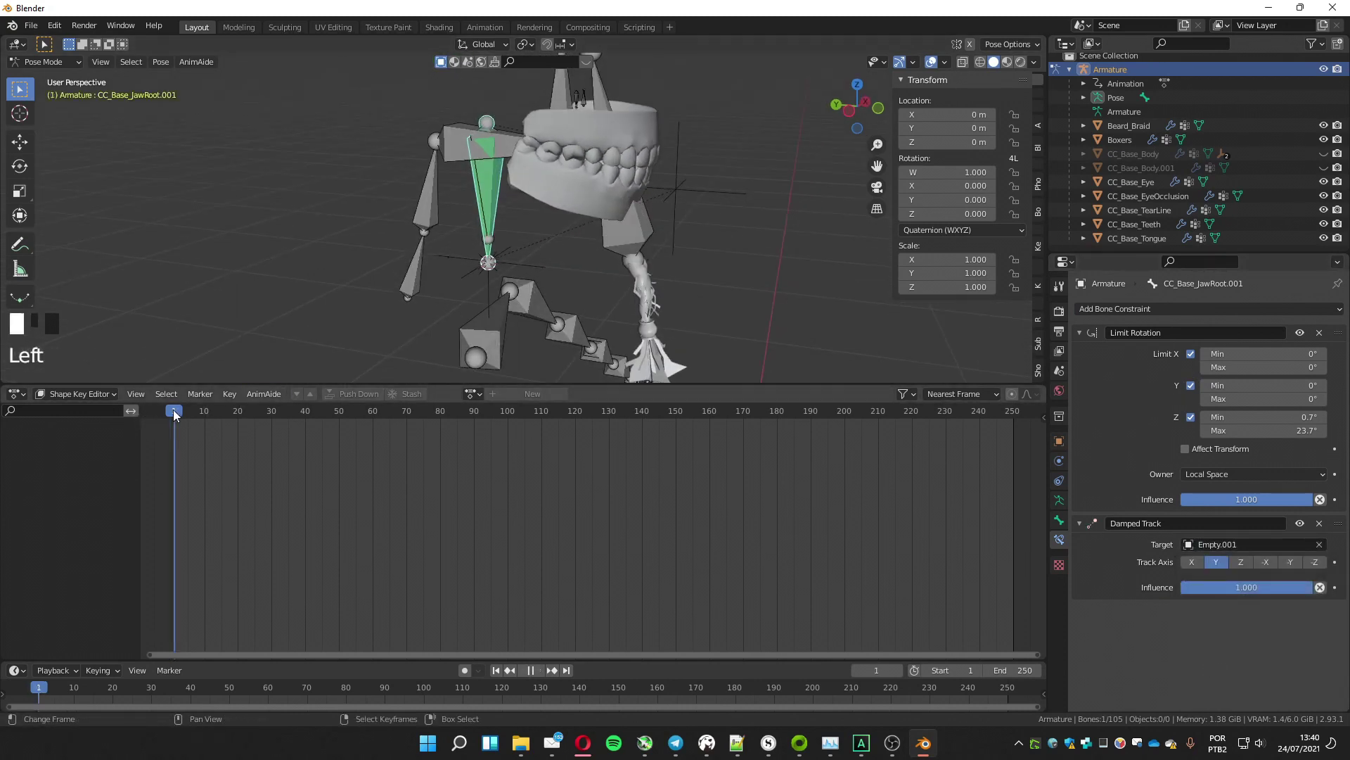